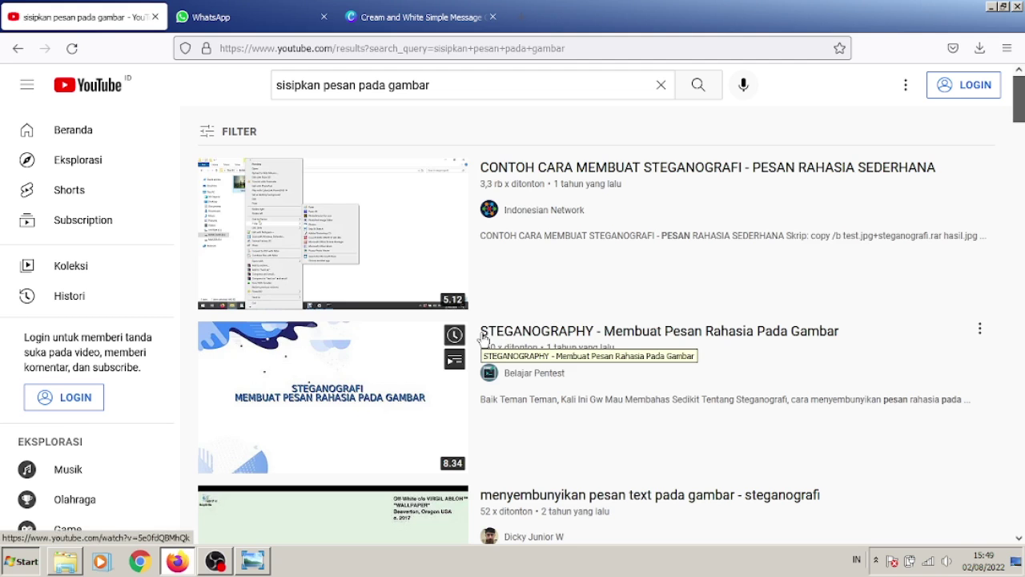
Examine the YouTube search results for "sisipkan pesan pada gambar".
{"action": "scroll", "coordinate": [483, 340], "scroll_direction": "down", "scroll_amount": 2}
{"action": "scroll", "coordinate": [484, 340], "scroll_direction": "up", "scroll_amount": 2}
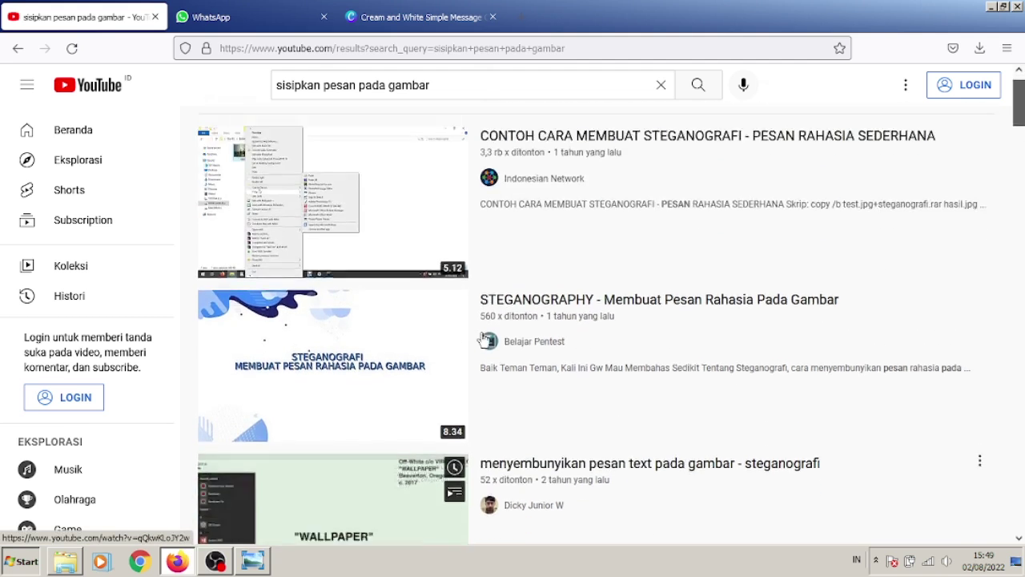
{"action": "scroll", "coordinate": [484, 340], "scroll_direction": "down", "scroll_amount": 5}
{"action": "scroll", "coordinate": [483, 339], "scroll_direction": "down", "scroll_amount": 6}
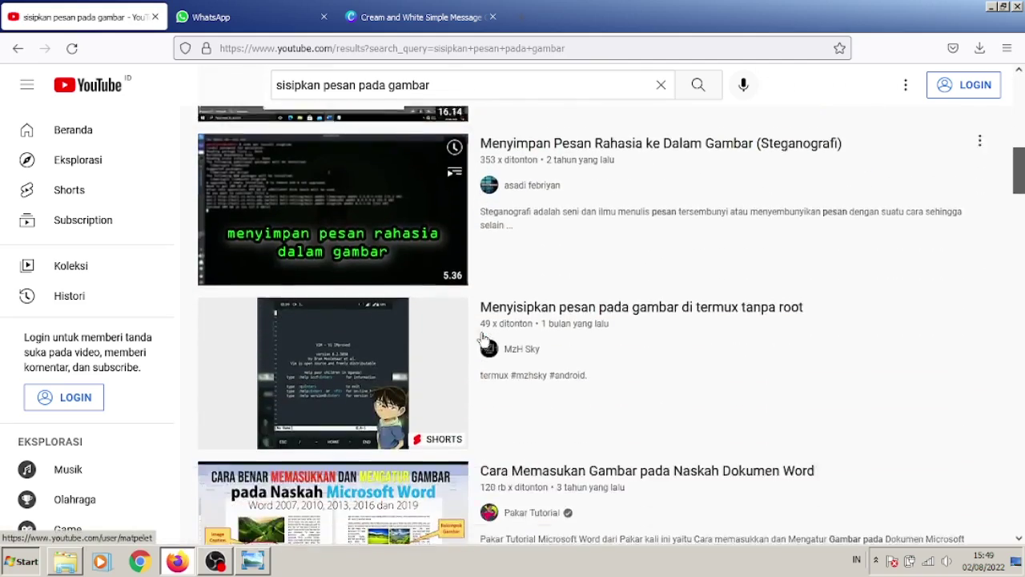
{"action": "scroll", "coordinate": [483, 339], "scroll_direction": "up", "scroll_amount": 3}
{"action": "scroll", "coordinate": [483, 340], "scroll_direction": "up", "scroll_amount": 6}
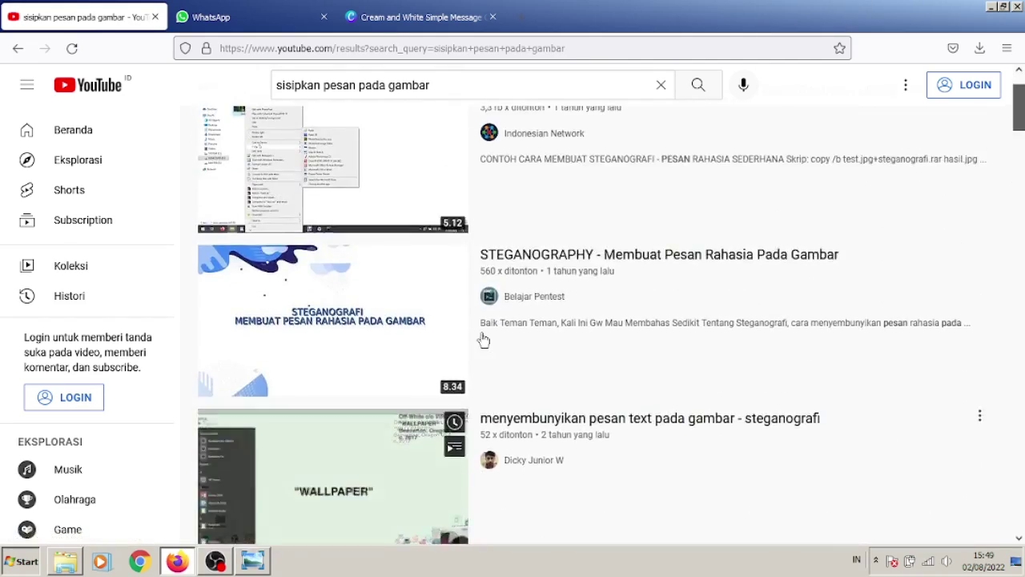
{"action": "scroll", "coordinate": [484, 339], "scroll_direction": "down", "scroll_amount": 7}
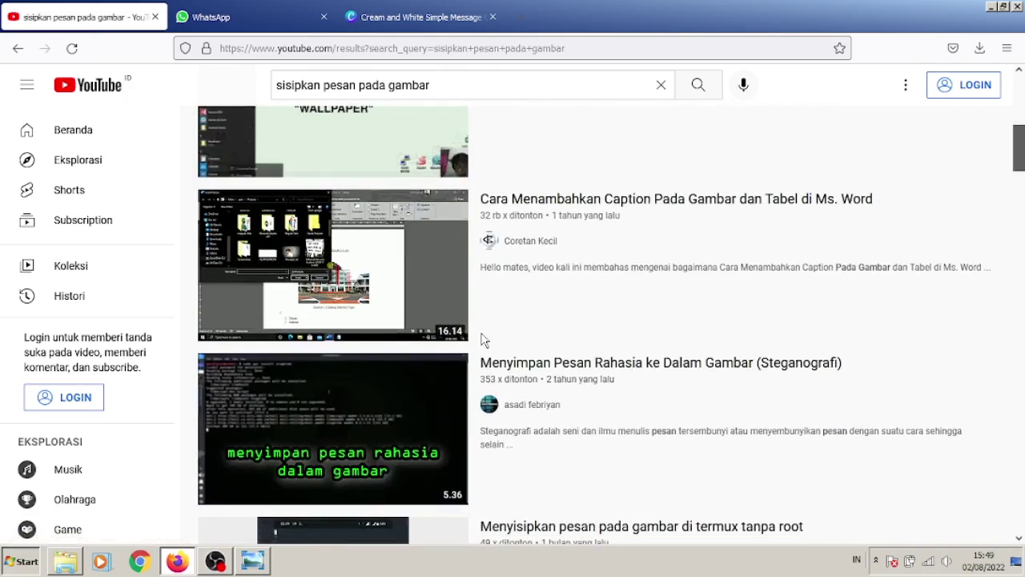
{"action": "scroll", "coordinate": [484, 340], "scroll_direction": "up", "scroll_amount": 5}
{"action": "scroll", "coordinate": [484, 339], "scroll_direction": "up", "scroll_amount": 4}
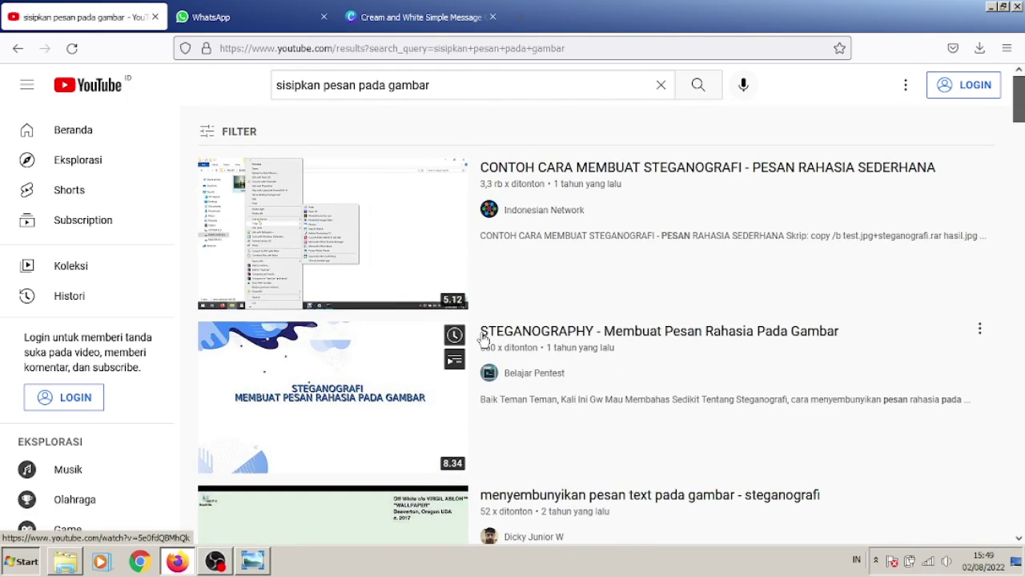
{"action": "scroll", "coordinate": [484, 340], "scroll_direction": "down", "scroll_amount": 2}
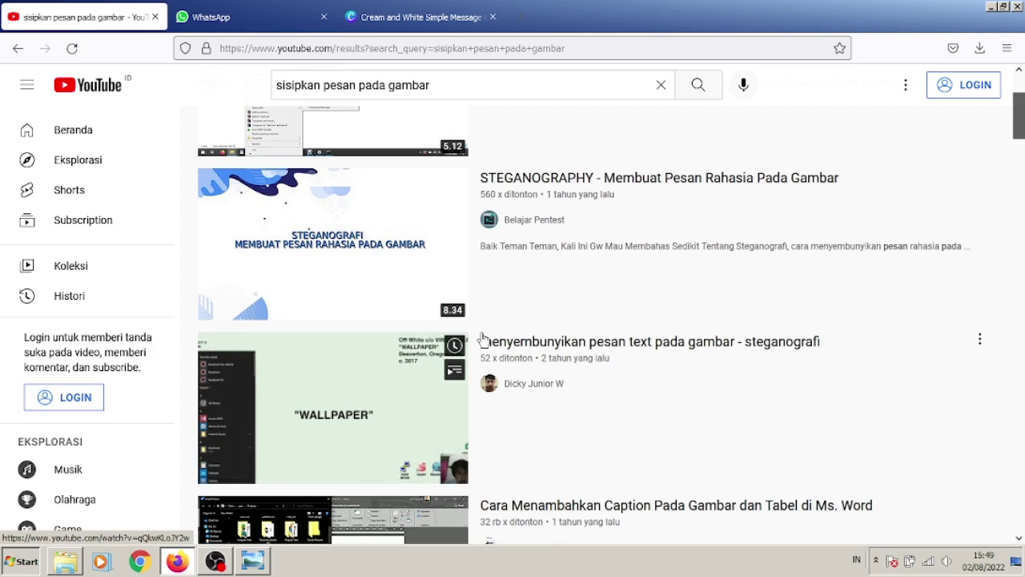
{"action": "scroll", "coordinate": [484, 340], "scroll_direction": "up", "scroll_amount": 2}
{"action": "scroll", "coordinate": [483, 340], "scroll_direction": "down", "scroll_amount": 3}
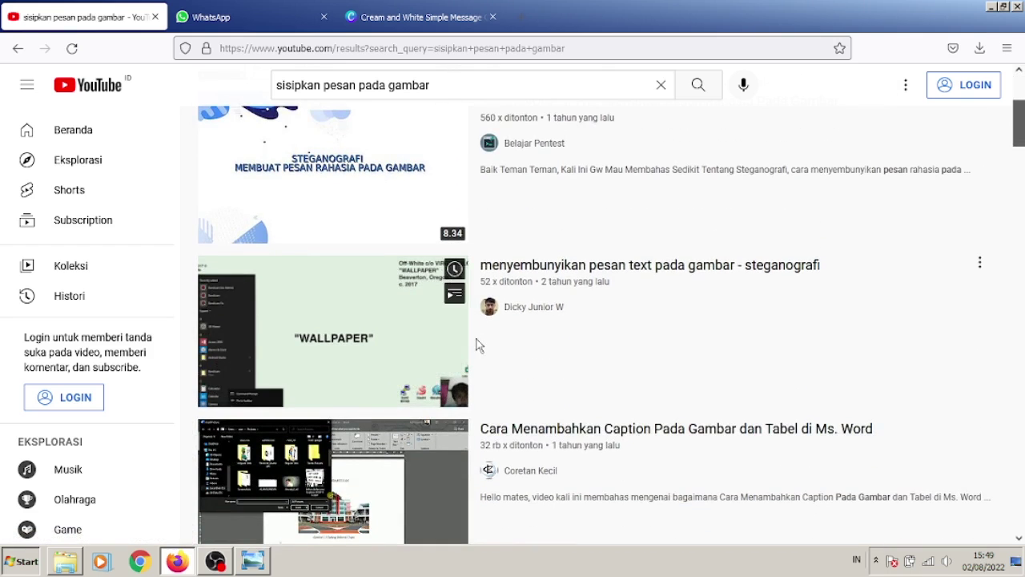
{"action": "scroll", "coordinate": [478, 344], "scroll_direction": "down", "scroll_amount": 2}
{"action": "scroll", "coordinate": [478, 344], "scroll_direction": "up", "scroll_amount": 5}
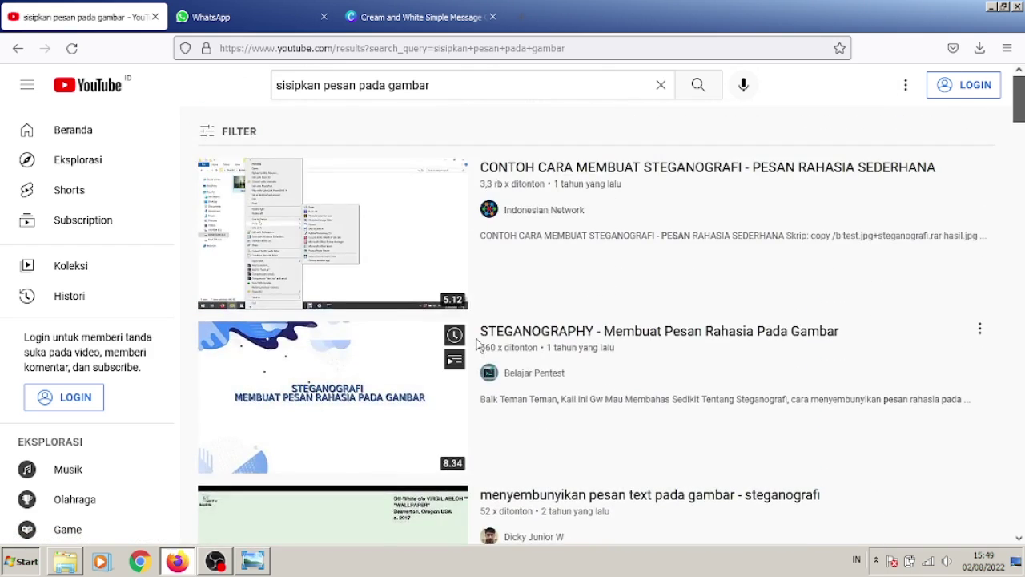
{"action": "scroll", "coordinate": [481, 348], "scroll_direction": "down", "scroll_amount": 7}
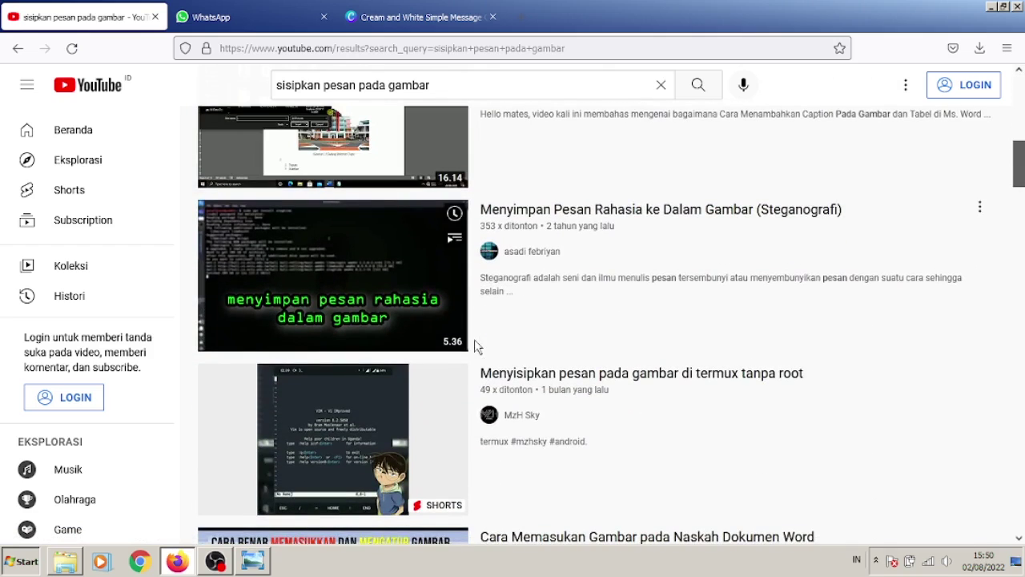
{"action": "scroll", "coordinate": [486, 355], "scroll_direction": "up", "scroll_amount": 7}
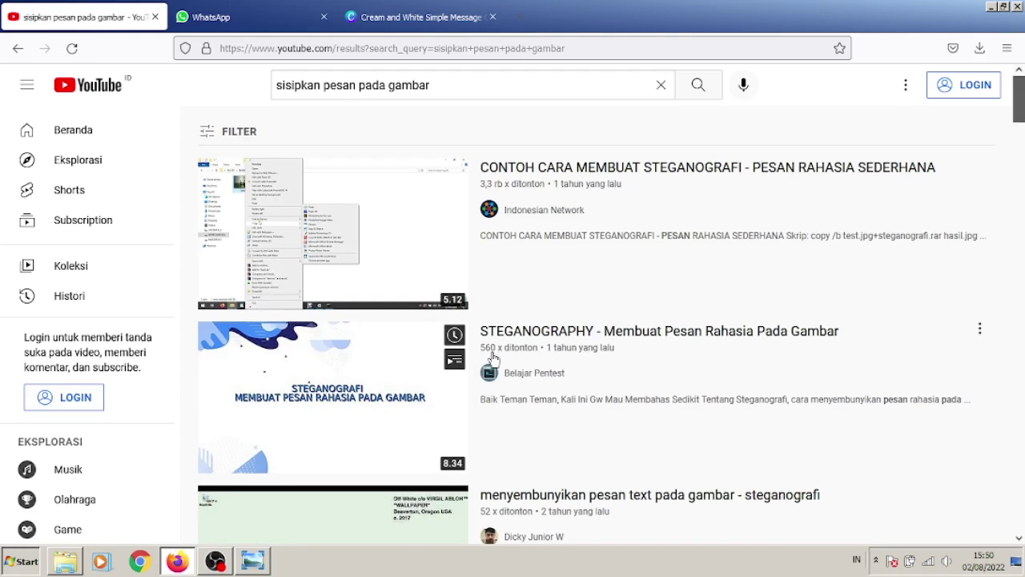
{"action": "scroll", "coordinate": [492, 357], "scroll_direction": "down", "scroll_amount": 2}
{"action": "scroll", "coordinate": [493, 357], "scroll_direction": "up", "scroll_amount": 2}
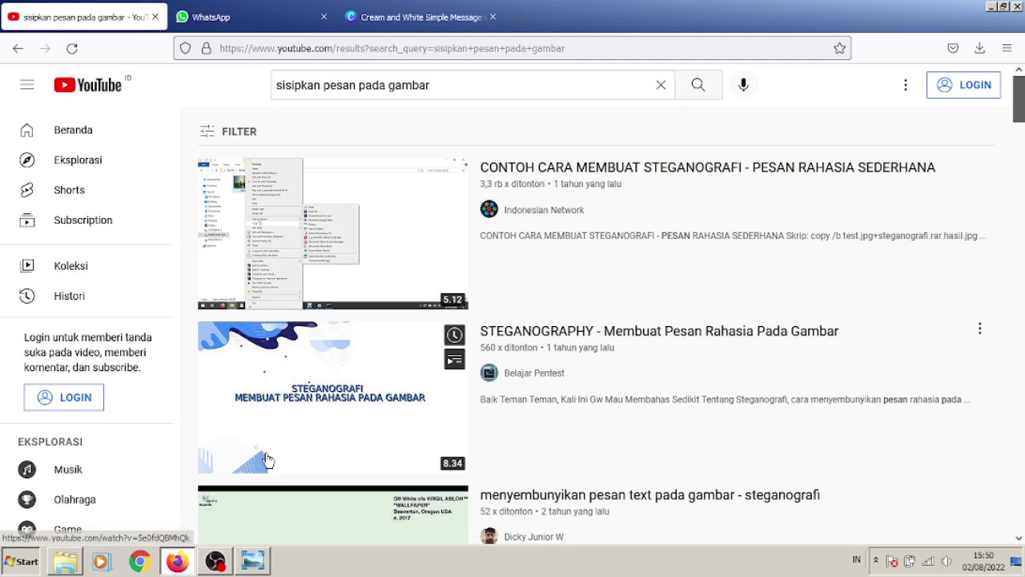
Switch to the Windows Explorer folder 1.Sisipkan pesan Gambar and select the desain_jabar image.
{"action": "left_click", "coordinate": [64, 563]}
{"action": "left_click", "coordinate": [483, 381]}
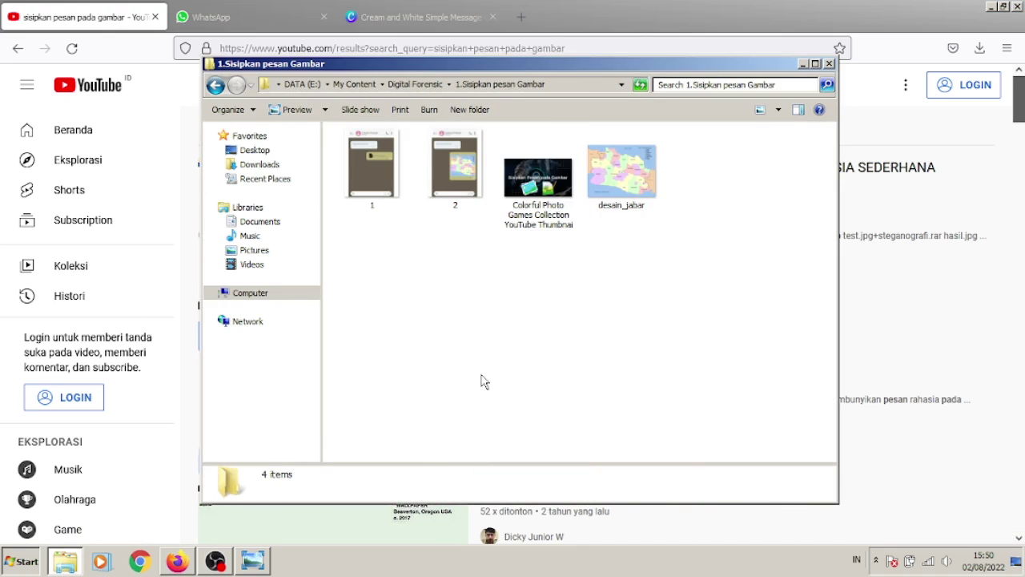
{"action": "left_click", "coordinate": [631, 203]}
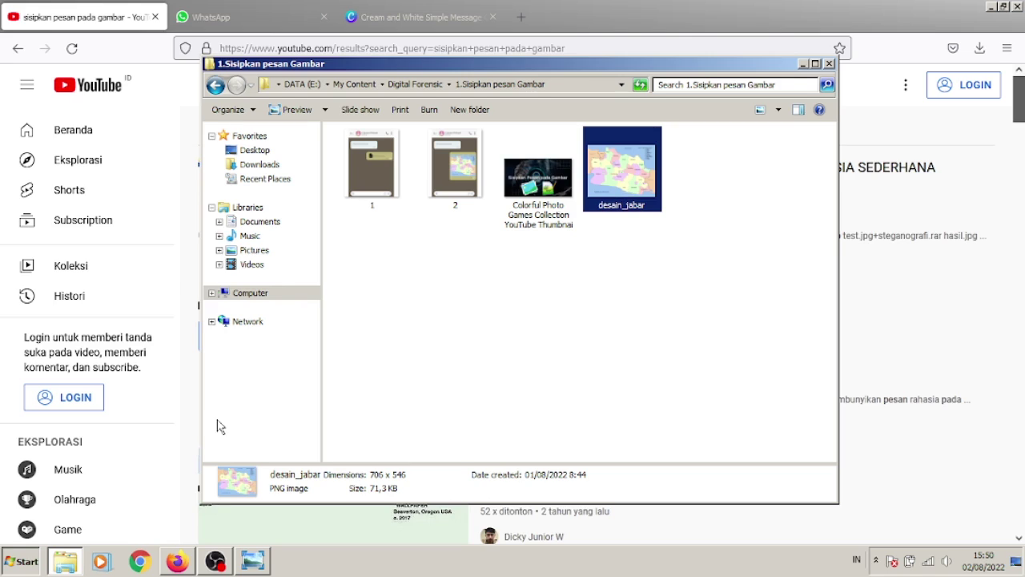
{"action": "left_click", "coordinate": [4, 569]}
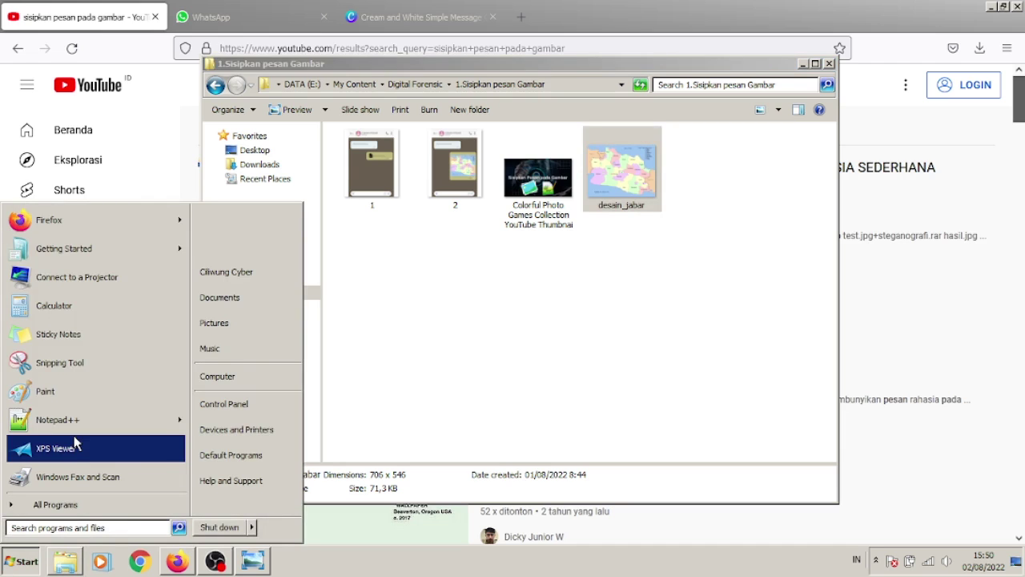
{"action": "mouse_move", "coordinate": [77, 425]}
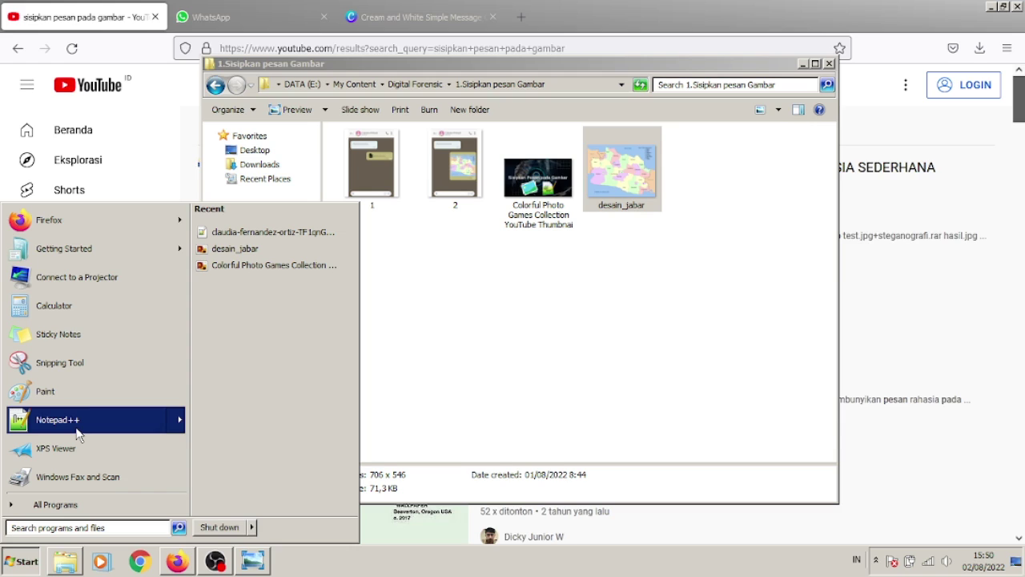
{"action": "left_click", "coordinate": [424, 360]}
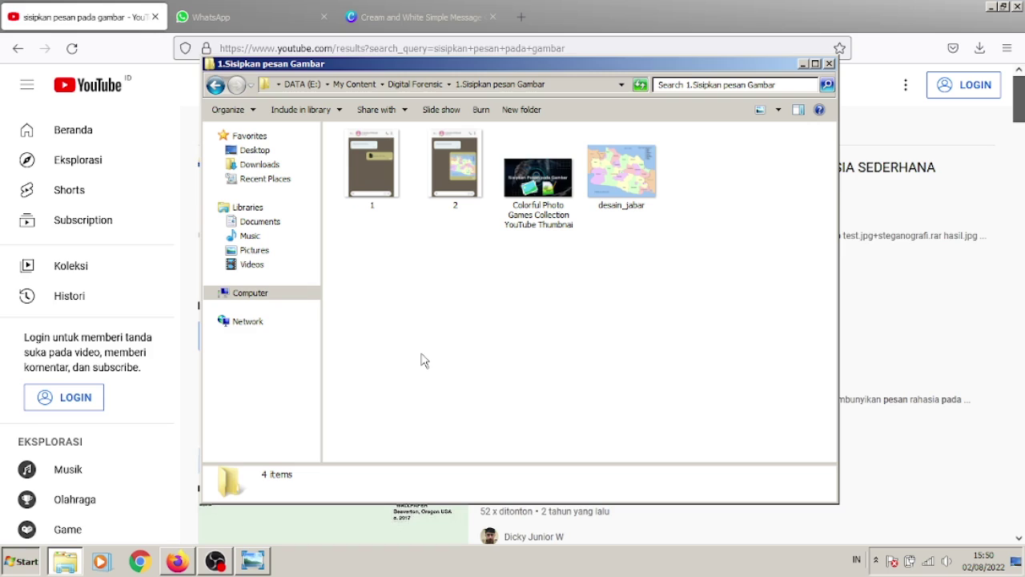
View the desain_jabar image in Windows Photo Viewer, close the viewer and clear the file selection.
{"action": "left_click", "coordinate": [640, 187]}
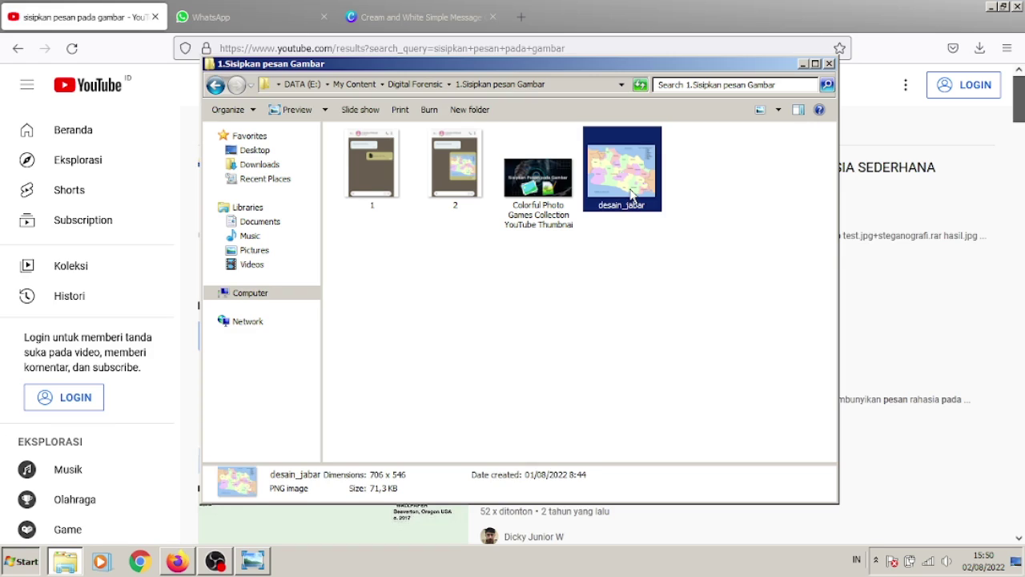
{"action": "double_click", "coordinate": [632, 194]}
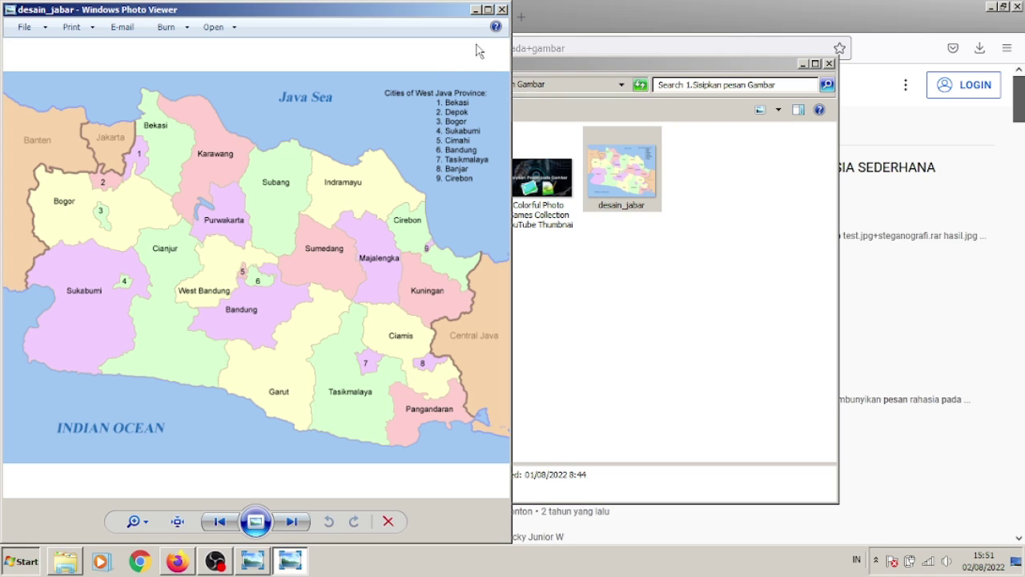
{"action": "left_click", "coordinate": [502, 10]}
{"action": "left_click", "coordinate": [556, 290]}
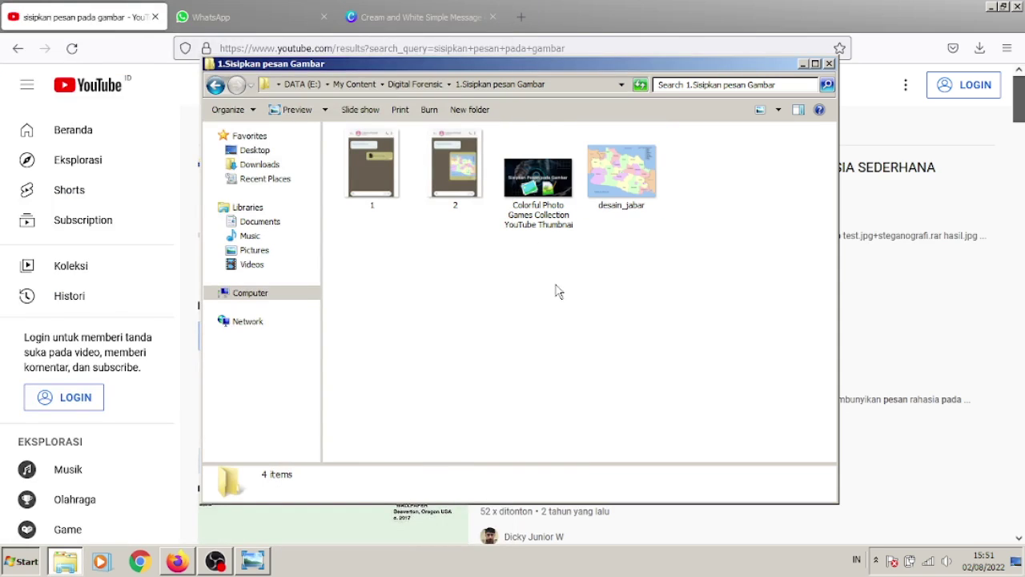
Open the desain_jabar image from its folder with Notepad++.
{"action": "left_click", "coordinate": [638, 193]}
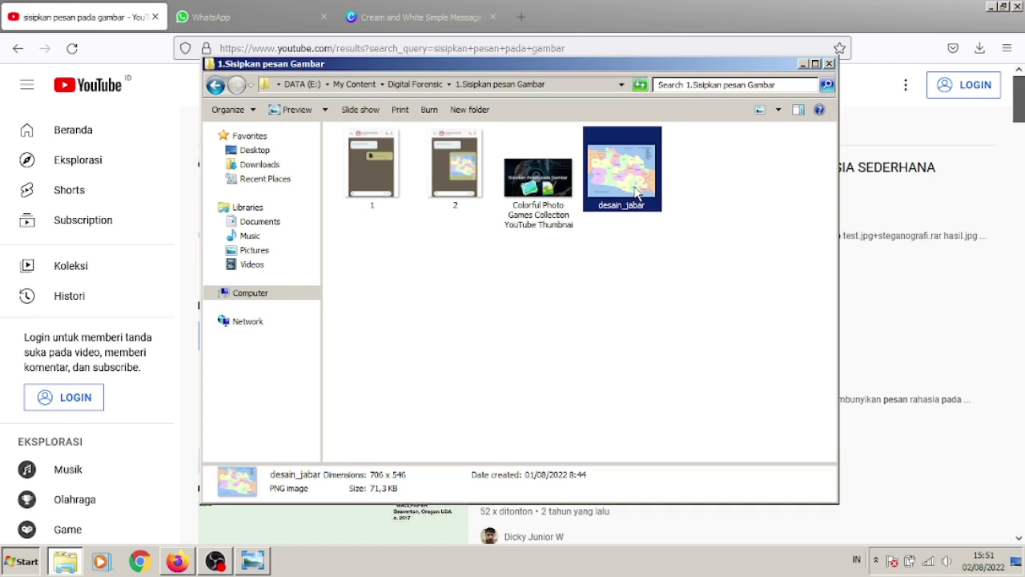
{"action": "left_click", "coordinate": [633, 242]}
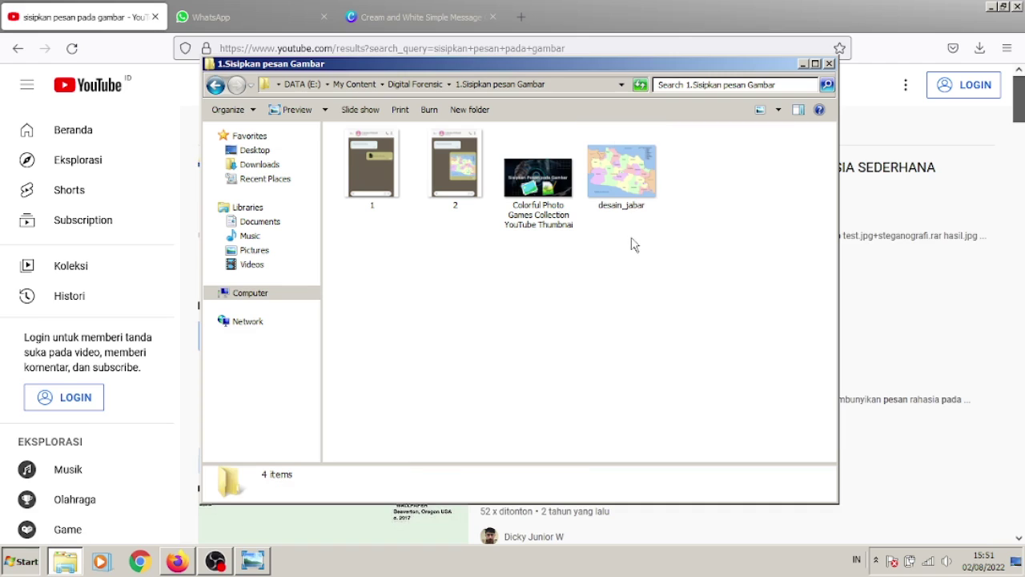
{"action": "left_click", "coordinate": [622, 196]}
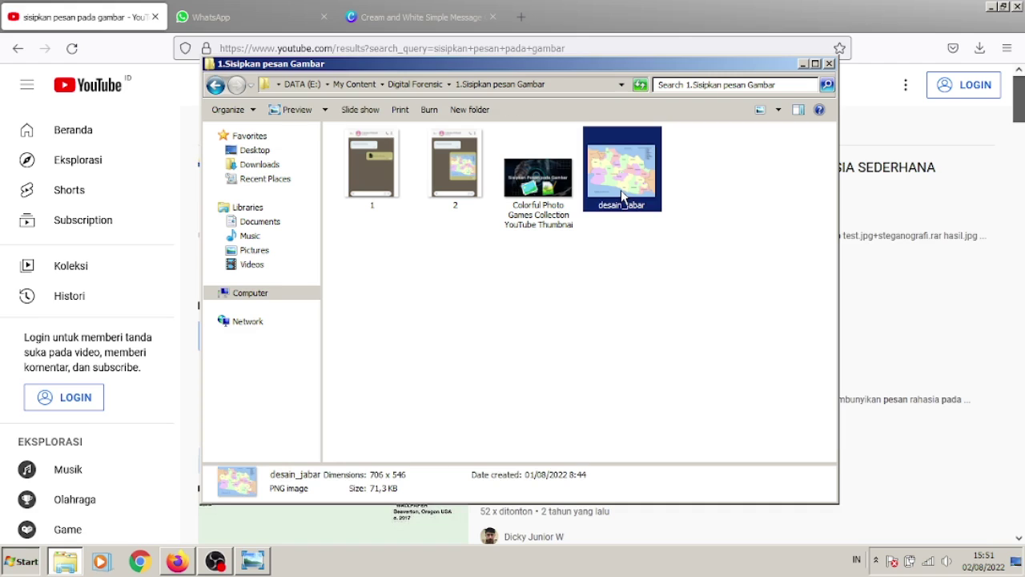
{"action": "right_click", "coordinate": [621, 190]}
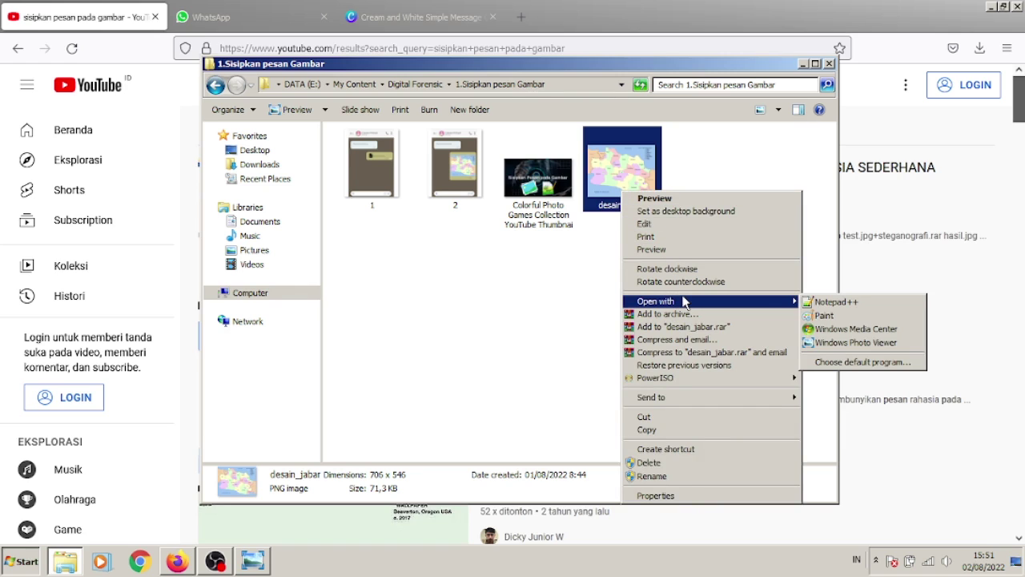
{"action": "left_click", "coordinate": [805, 304]}
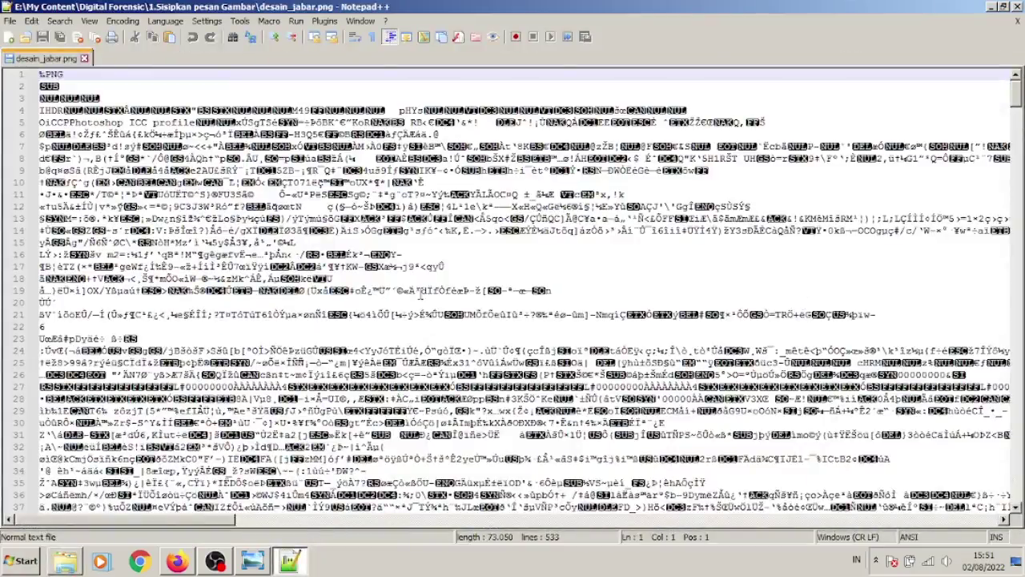
Look through the raw contents of desain_jabar.png, and close the file and Notepad++.
{"action": "scroll", "coordinate": [803, 304], "scroll_direction": "down", "scroll_amount": 6}
{"action": "scroll", "coordinate": [530, 290], "scroll_direction": "up", "scroll_amount": 6}
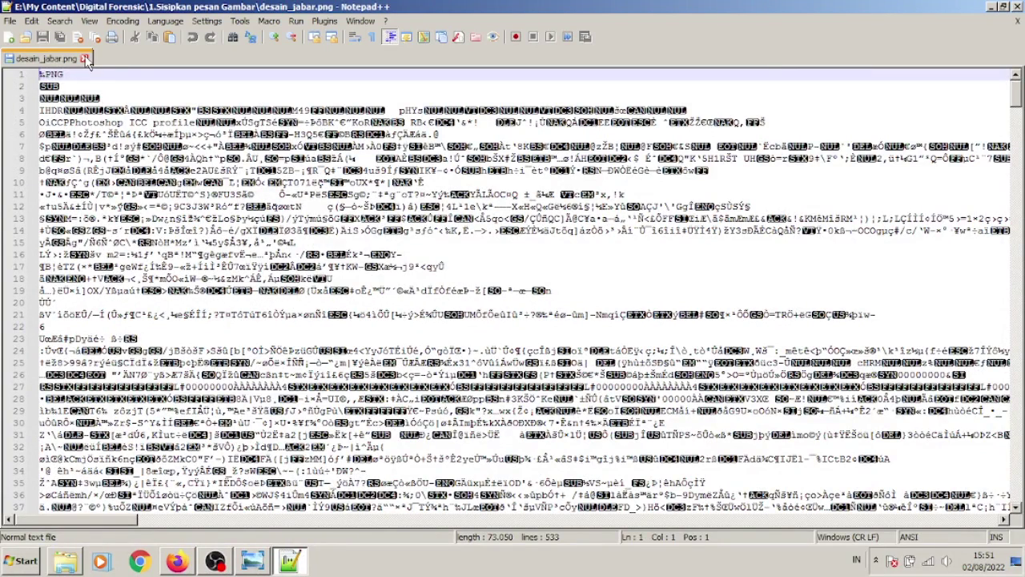
{"action": "left_click", "coordinate": [1017, 20]}
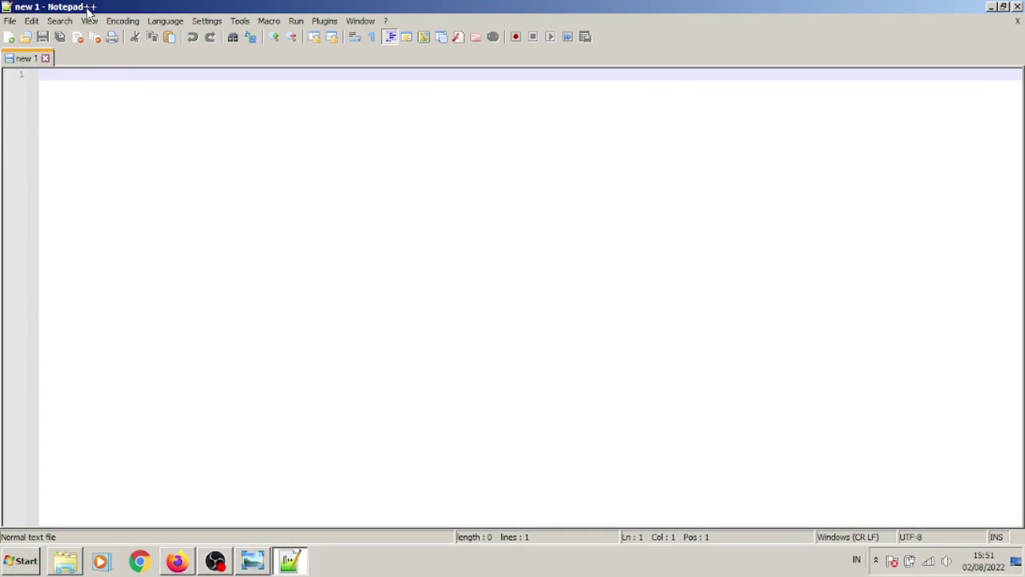
{"action": "left_click", "coordinate": [1017, 7]}
{"action": "left_click", "coordinate": [629, 215]}
{"action": "right_click", "coordinate": [623, 186]}
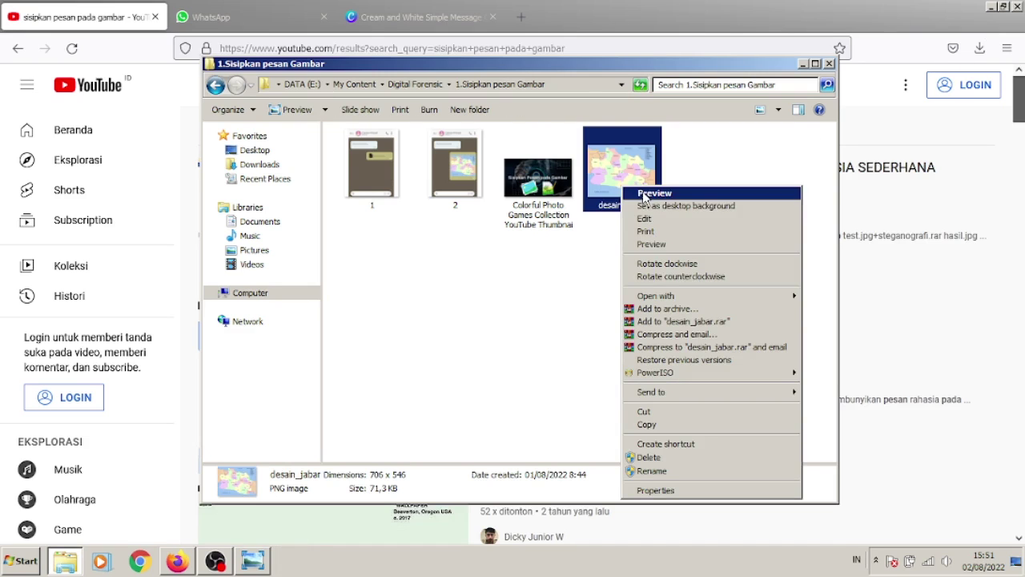
{"action": "mouse_move", "coordinate": [668, 298]}
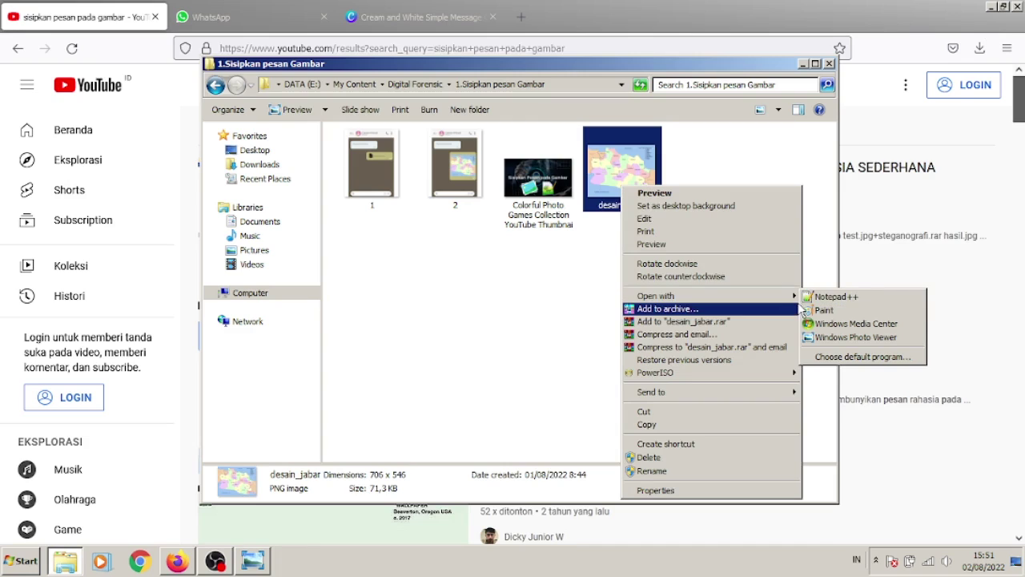
{"action": "left_click", "coordinate": [528, 257]}
{"action": "left_click", "coordinate": [603, 165]}
{"action": "right_click", "coordinate": [602, 165]}
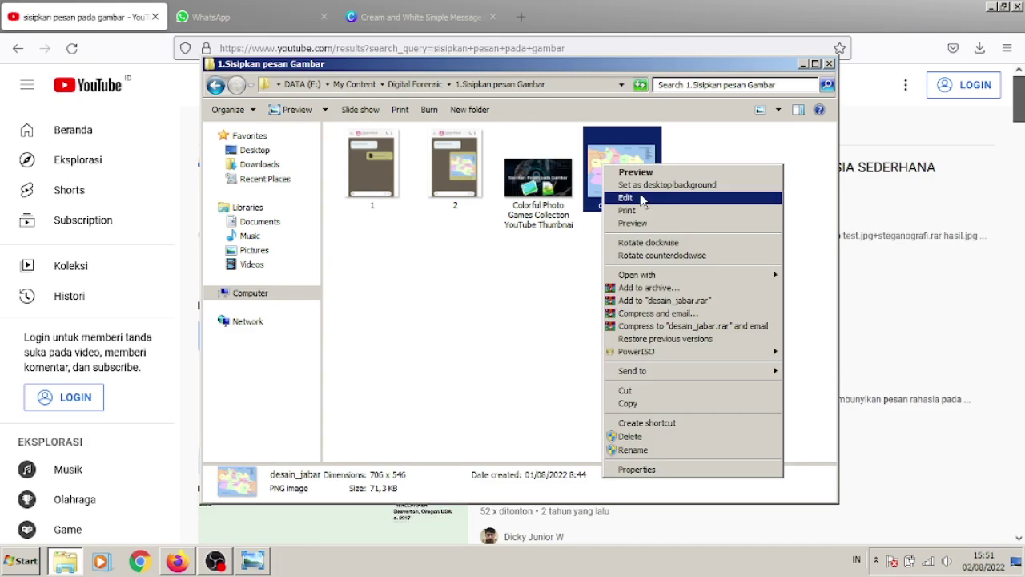
{"action": "left_click", "coordinate": [617, 250]}
Launch Notepad++ with an empty document.
{"action": "left_click", "coordinate": [22, 561]}
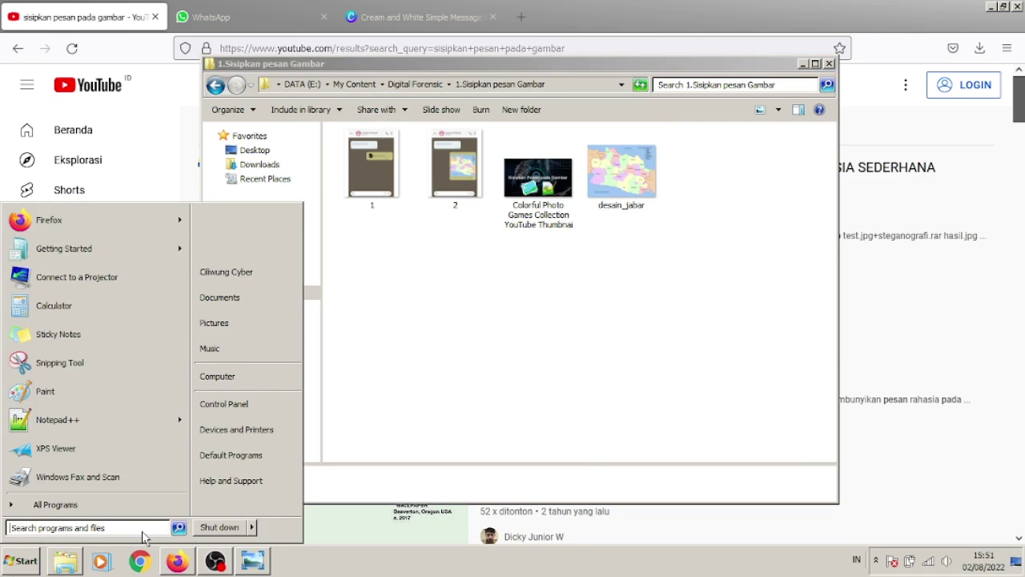
{"action": "mouse_move", "coordinate": [120, 418]}
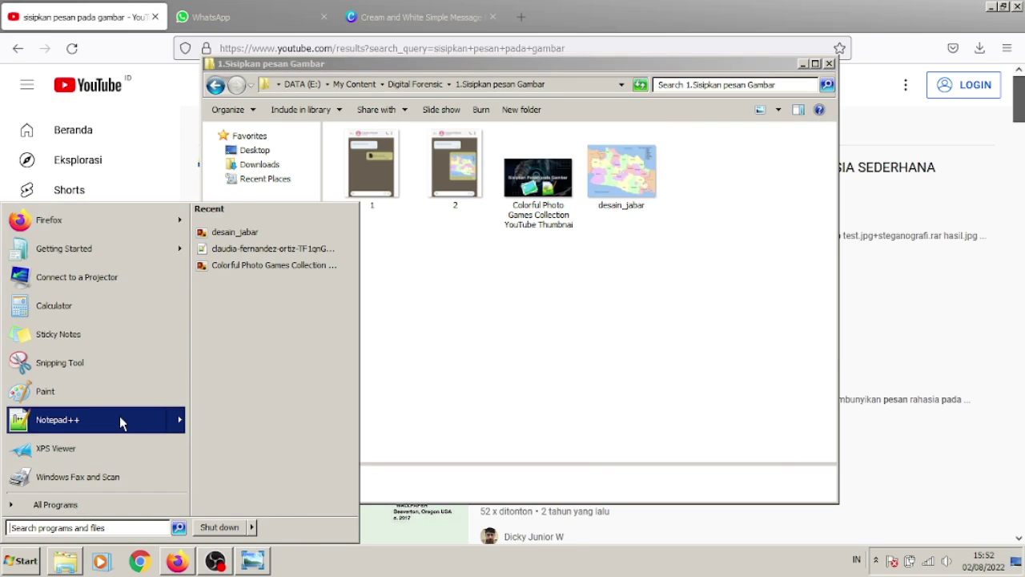
{"action": "left_click", "coordinate": [119, 416]}
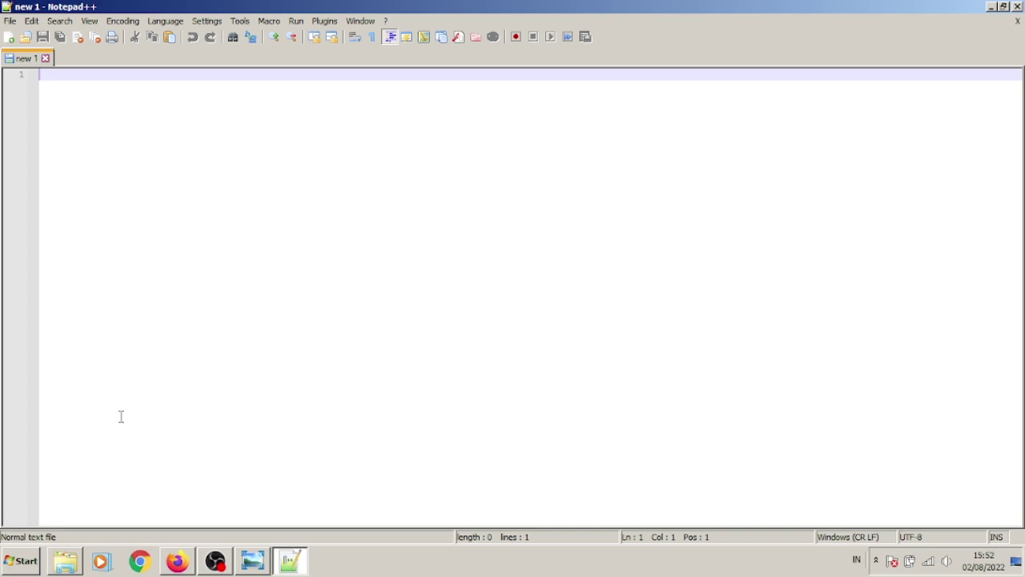
Open the desain_jabar image from E:\My Content\Digital Forensic\1.Sisipkan pesan Gambar as a text document.
{"action": "left_click", "coordinate": [32, 21]}
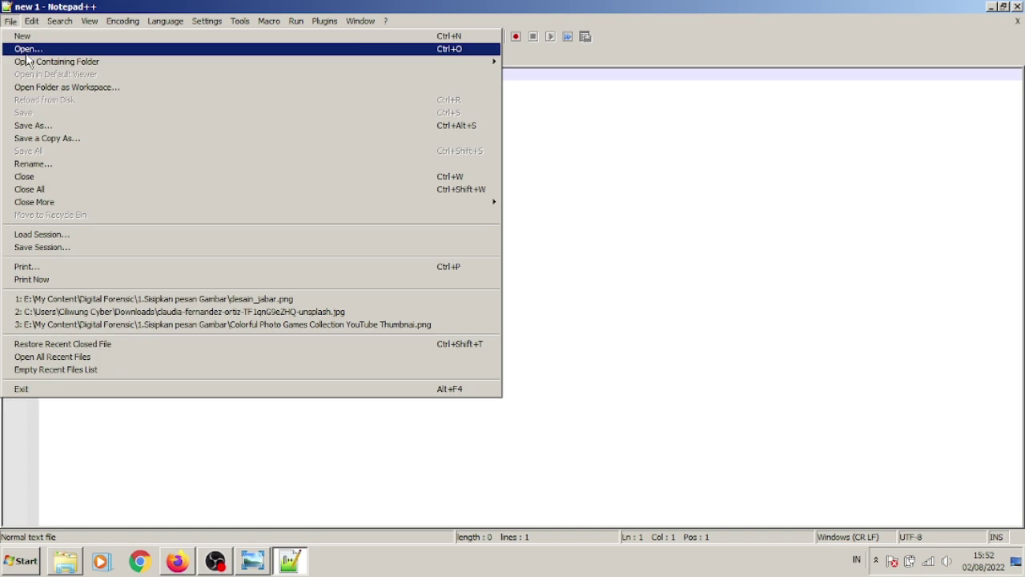
{"action": "left_click", "coordinate": [36, 46]}
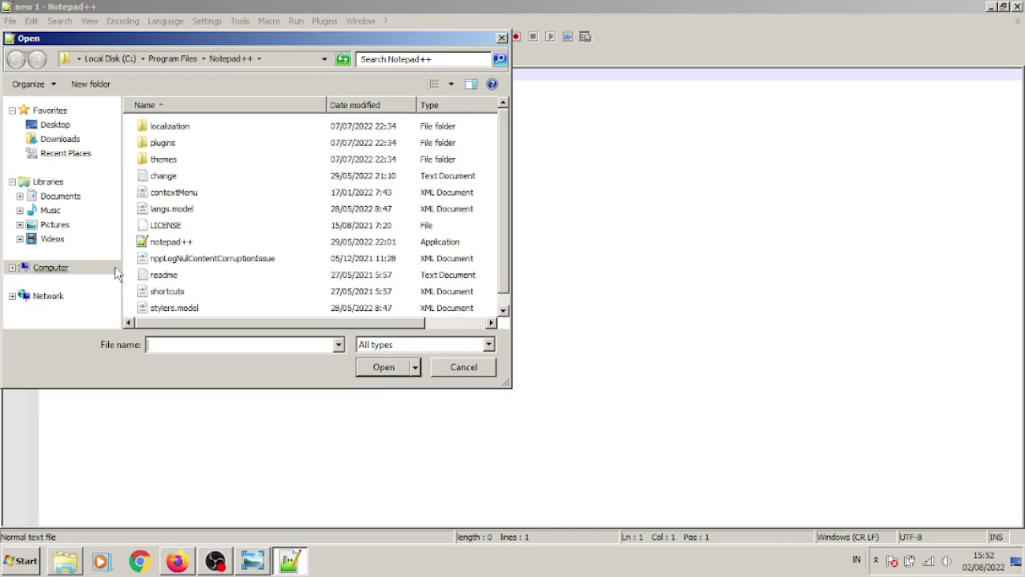
{"action": "left_click", "coordinate": [53, 271]}
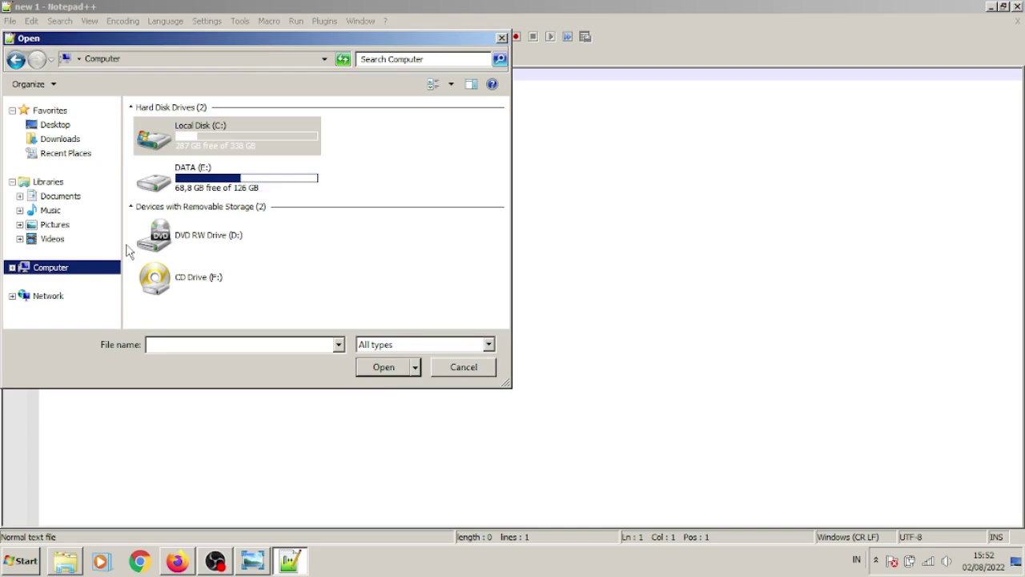
{"action": "double_click", "coordinate": [204, 183]}
{"action": "double_click", "coordinate": [190, 142]}
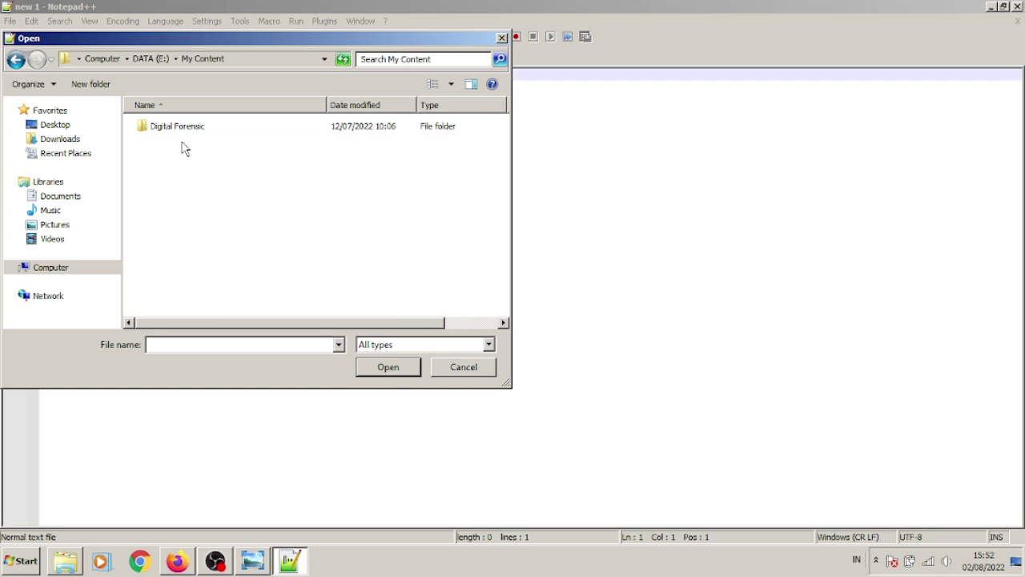
{"action": "double_click", "coordinate": [190, 133]}
{"action": "double_click", "coordinate": [191, 133]}
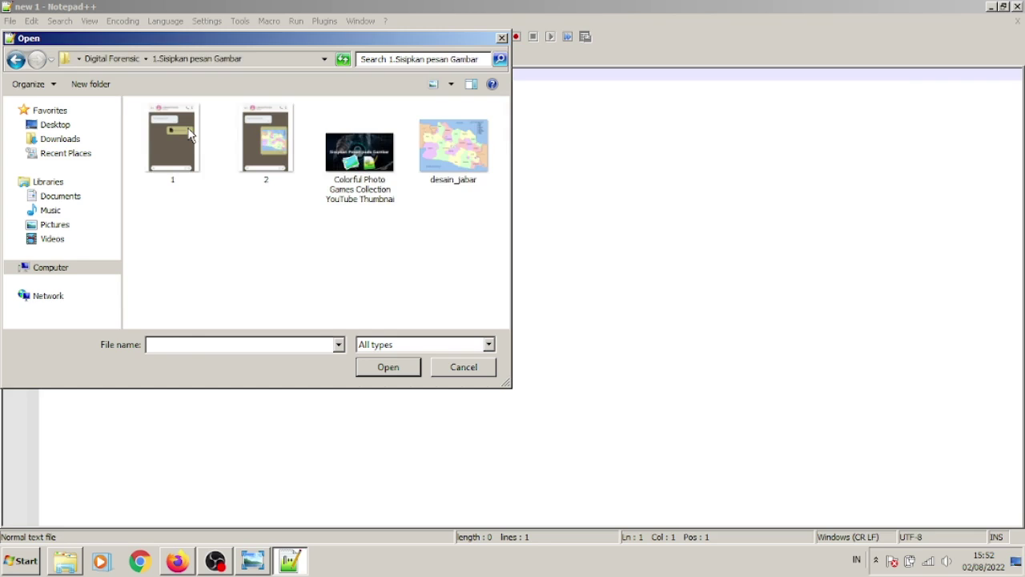
{"action": "left_click", "coordinate": [437, 172]}
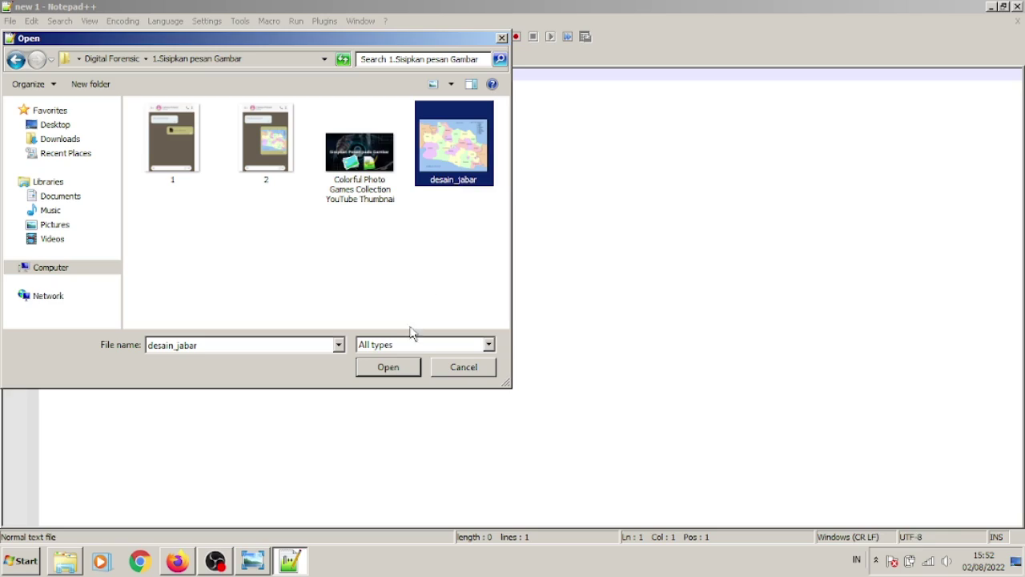
{"action": "left_click", "coordinate": [388, 367]}
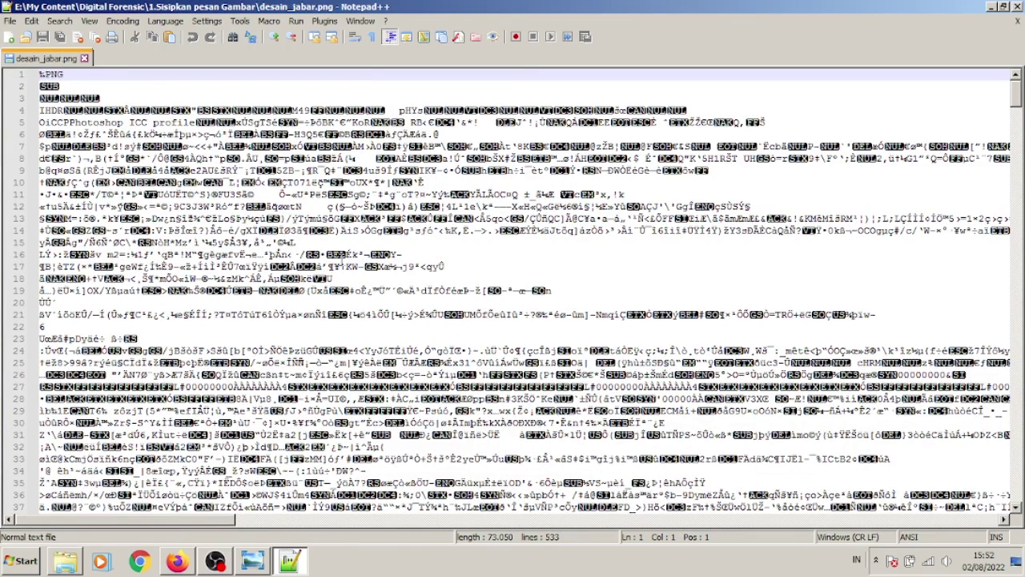
Examine the encoded characters of desain_jabar.png from the header down through its first hundred-odd lines.
{"action": "scroll", "coordinate": [253, 249], "scroll_direction": "down", "scroll_amount": 5}
{"action": "scroll", "coordinate": [297, 447], "scroll_direction": "up", "scroll_amount": 5}
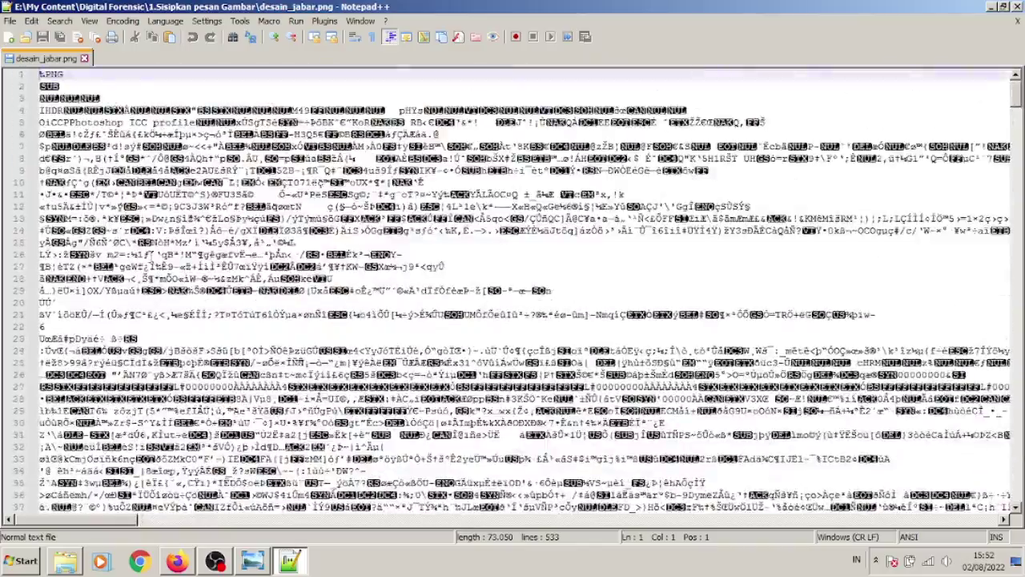
{"action": "scroll", "coordinate": [297, 447], "scroll_direction": "down", "scroll_amount": 3}
{"action": "scroll", "coordinate": [301, 458], "scroll_direction": "up", "scroll_amount": 3}
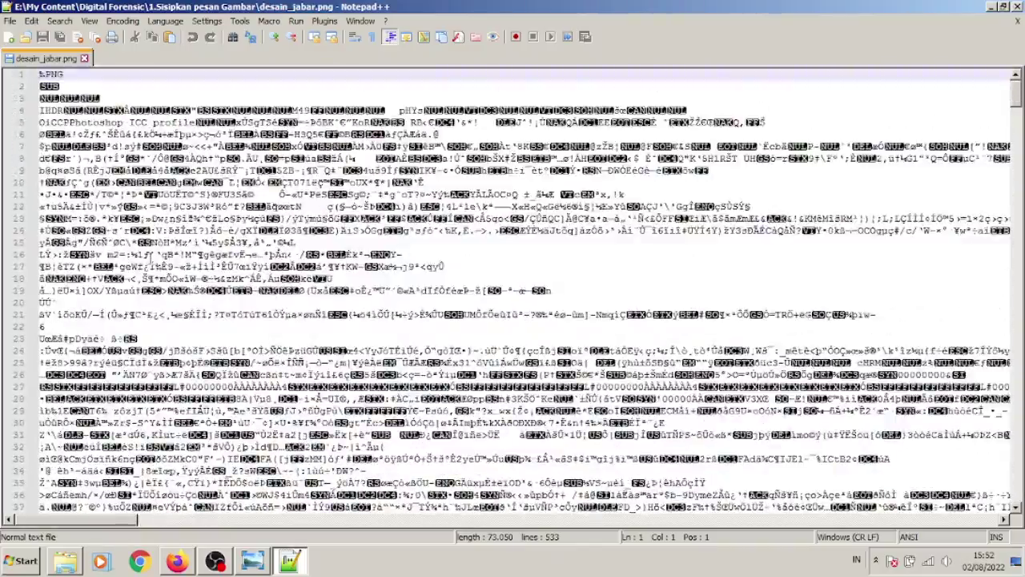
{"action": "scroll", "coordinate": [301, 458], "scroll_direction": "down", "scroll_amount": 5}
{"action": "scroll", "coordinate": [301, 458], "scroll_direction": "up", "scroll_amount": 5}
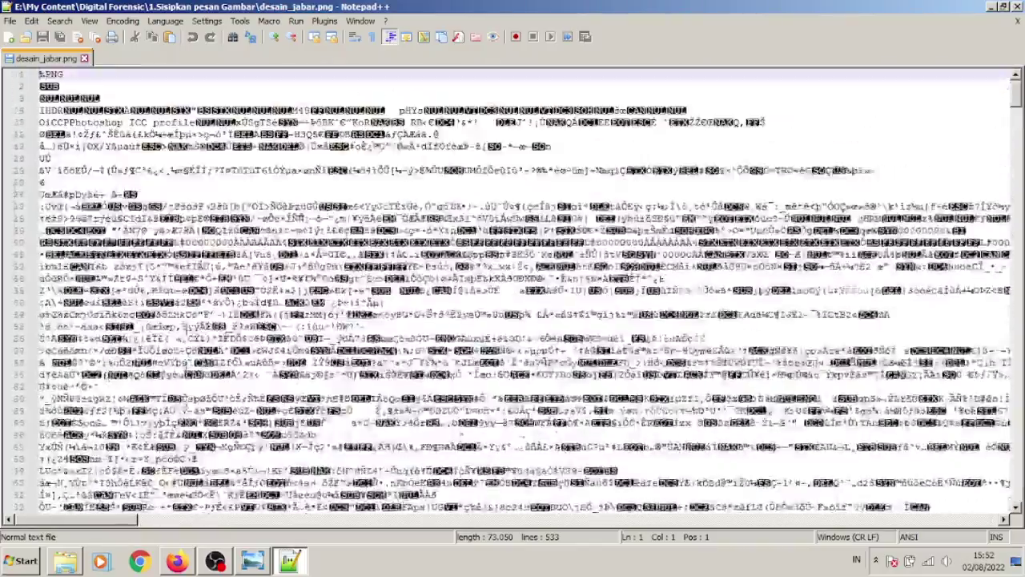
{"action": "scroll", "coordinate": [524, 288], "scroll_direction": "down", "scroll_amount": 8}
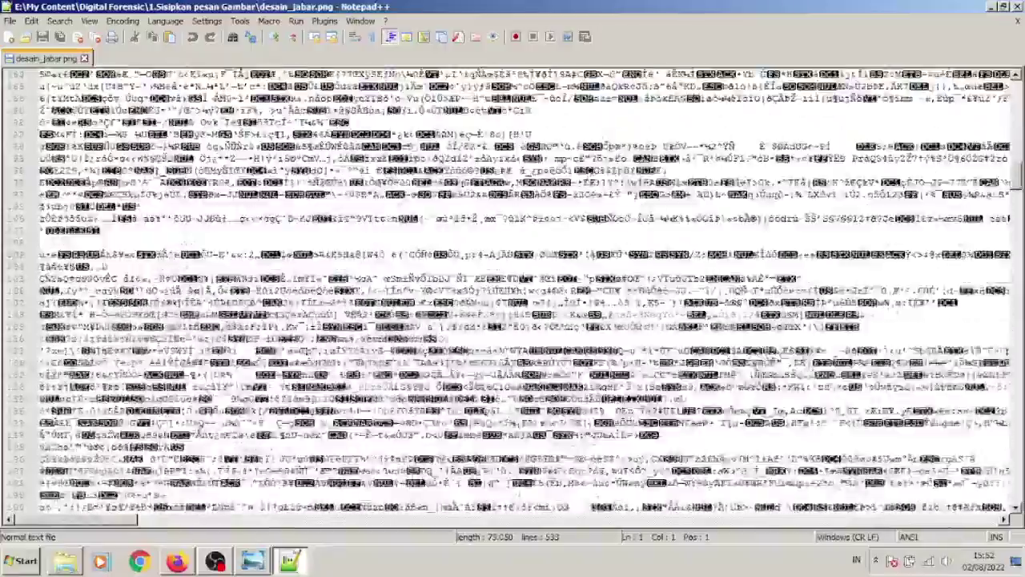
{"action": "scroll", "coordinate": [189, 337], "scroll_direction": "up", "scroll_amount": 5}
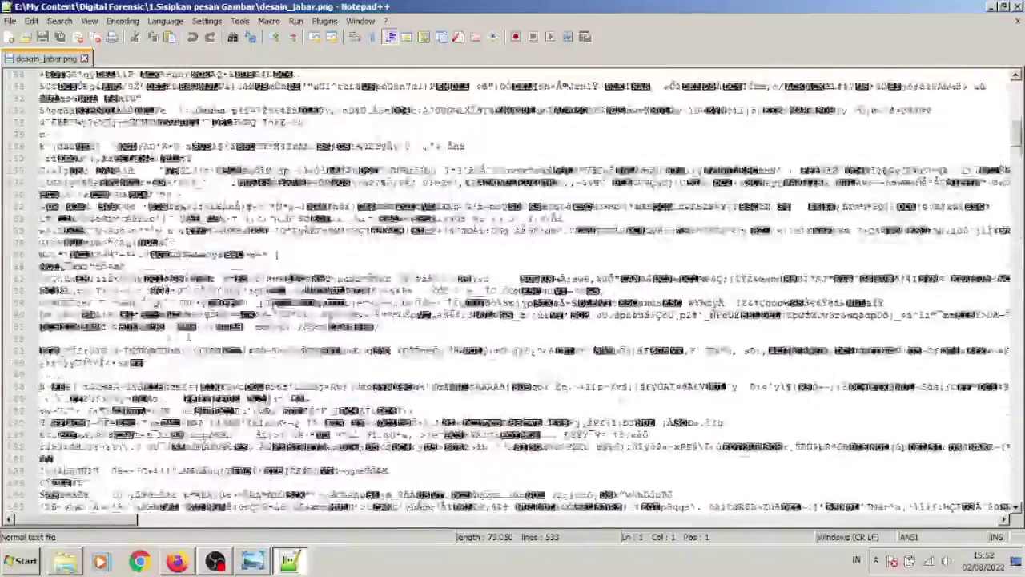
{"action": "scroll", "coordinate": [189, 337], "scroll_direction": "up", "scroll_amount": 10}
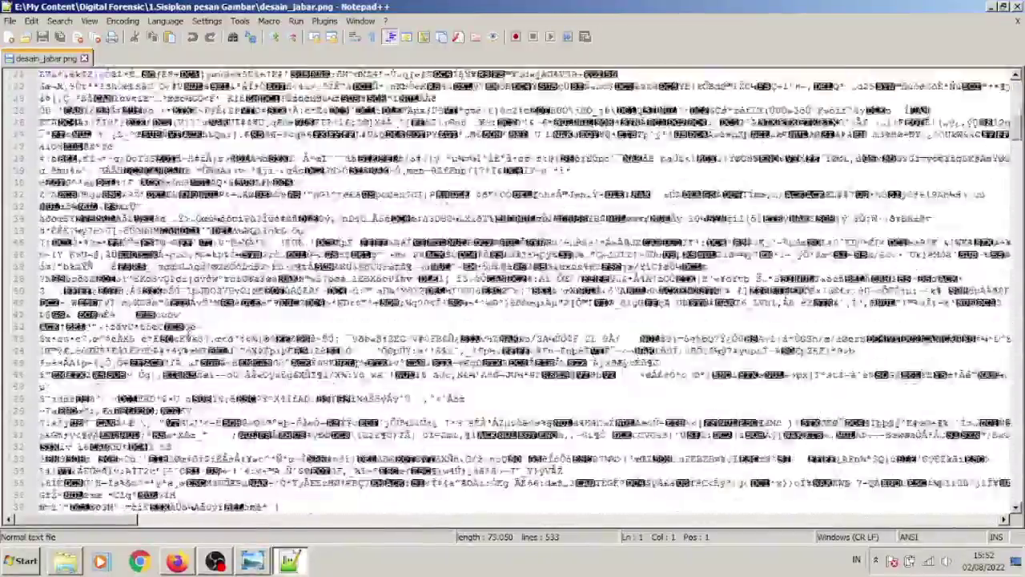
{"action": "scroll", "coordinate": [524, 289], "scroll_direction": "up", "scroll_amount": 5}
{"action": "scroll", "coordinate": [525, 288], "scroll_direction": "down", "scroll_amount": 12}
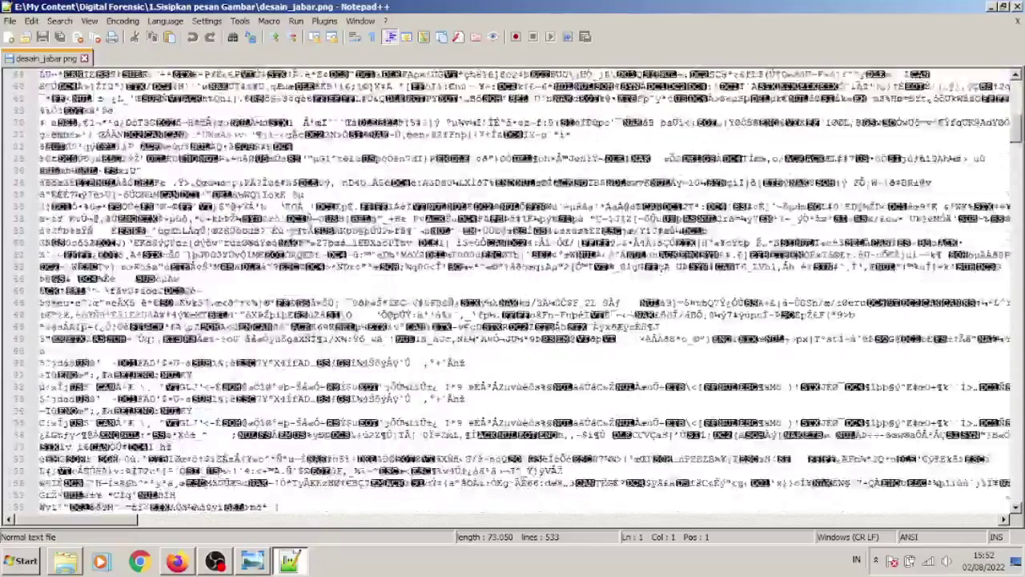
{"action": "scroll", "coordinate": [524, 289], "scroll_direction": "down", "scroll_amount": 10}
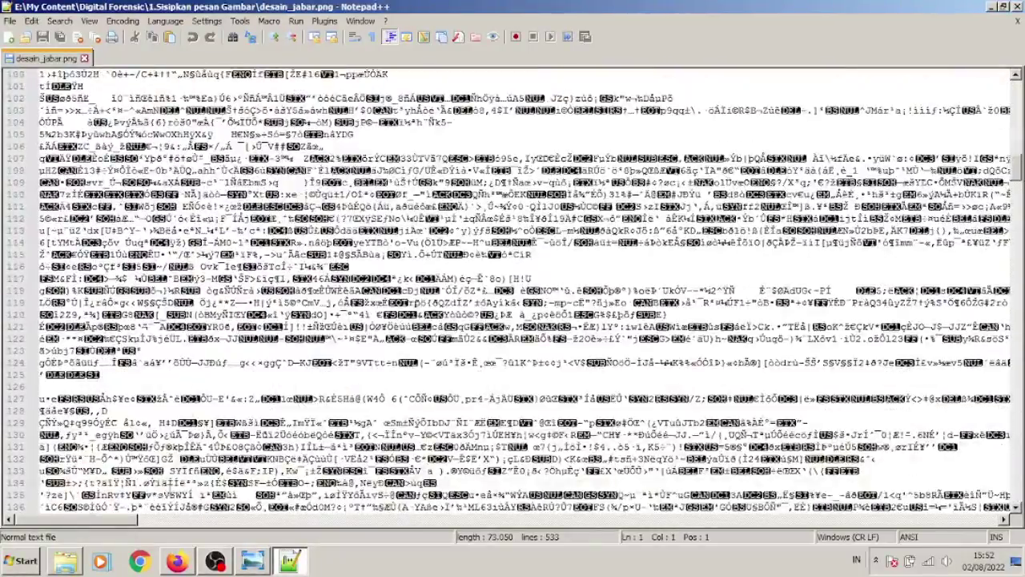
Switch to the image folder, open desain_jabar in Windows Photo Viewer, and place the restored Notepad++ window beside the picture.
{"action": "left_click", "coordinate": [77, 560]}
{"action": "left_click", "coordinate": [635, 190]}
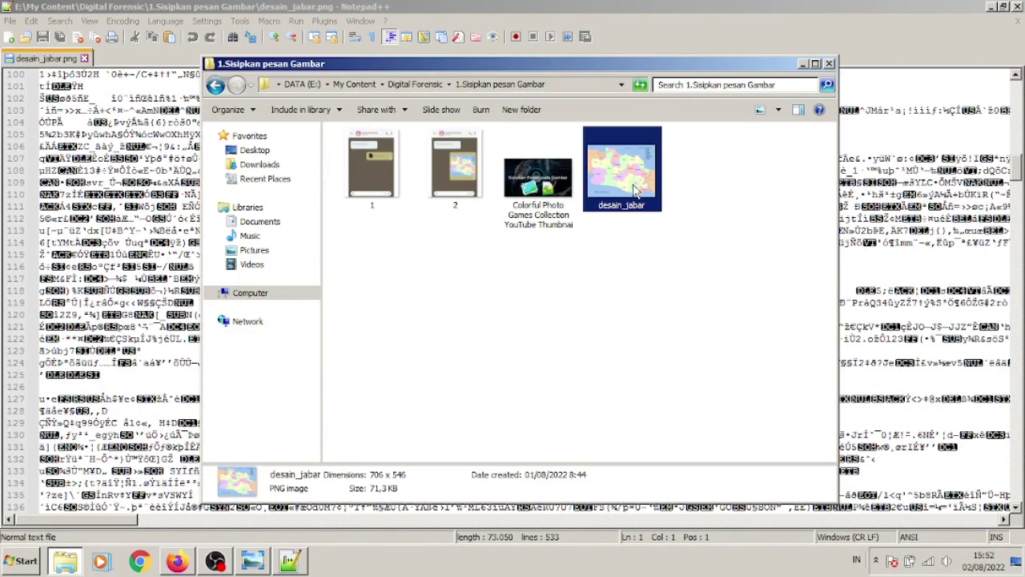
{"action": "double_click", "coordinate": [635, 189]}
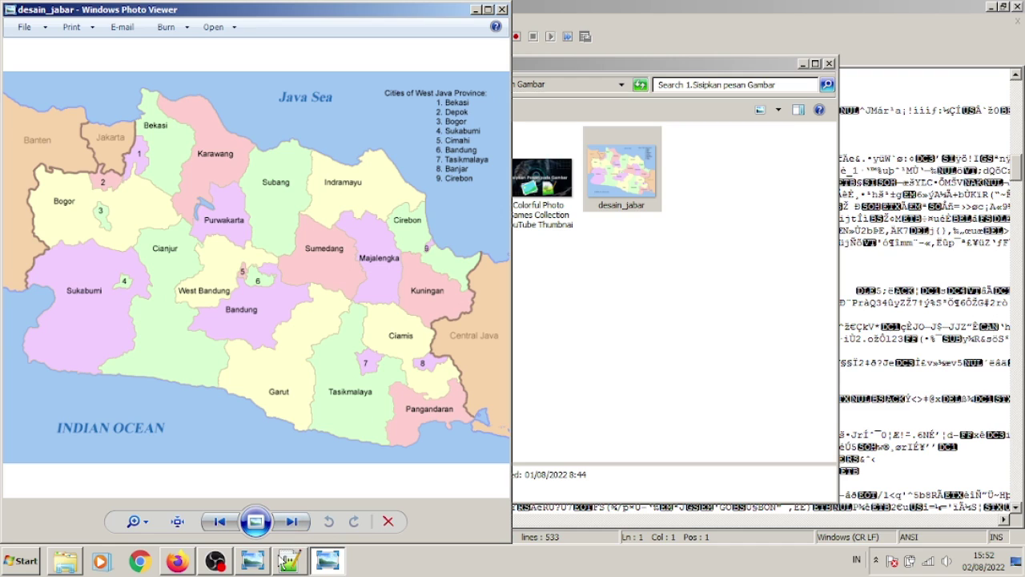
{"action": "left_click", "coordinate": [921, 321]}
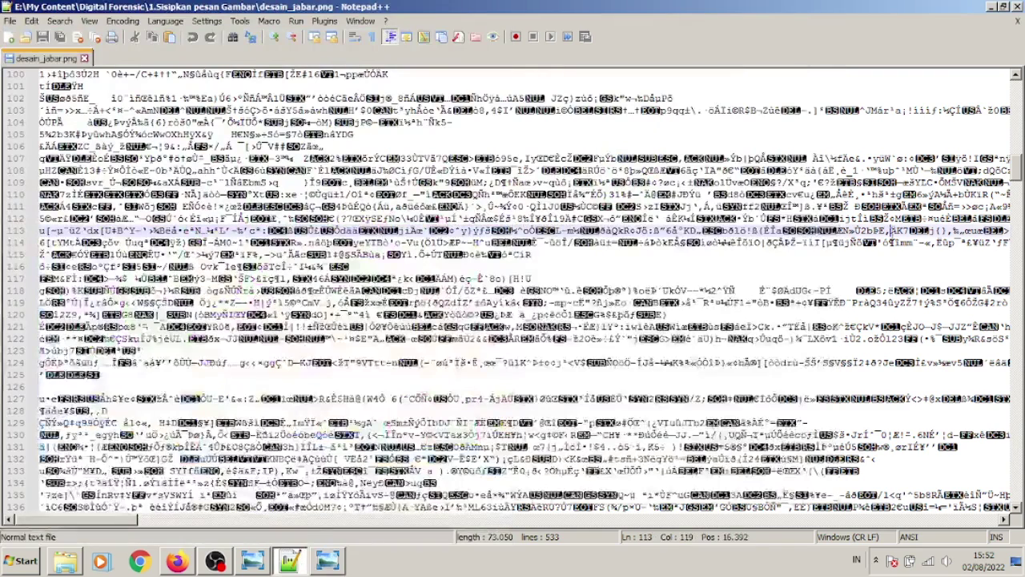
{"action": "left_click", "coordinate": [1003, 7]}
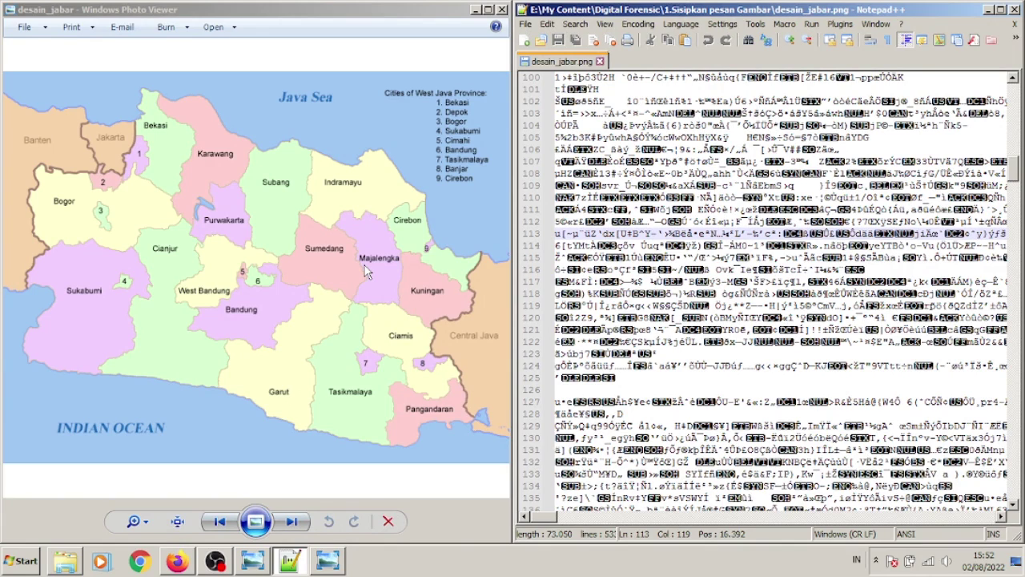
Delete the hidden message "Pesan: Barang Sudah Sampai" from the last line of desain_jabar.png.
{"action": "key", "text": "Down"}
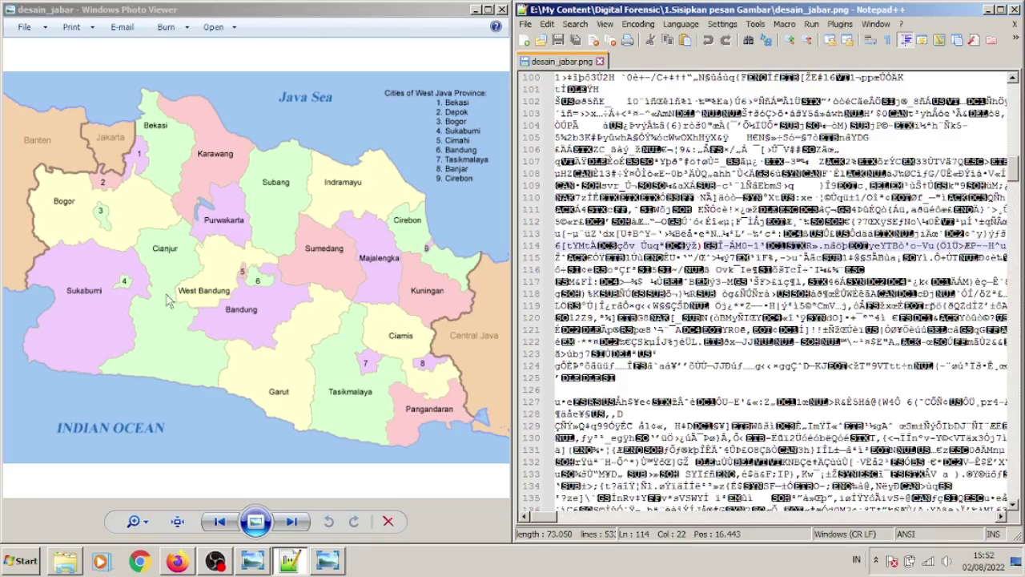
{"action": "left_click", "coordinate": [693, 282]}
{"action": "scroll", "coordinate": [691, 312], "scroll_direction": "down", "scroll_amount": 20}
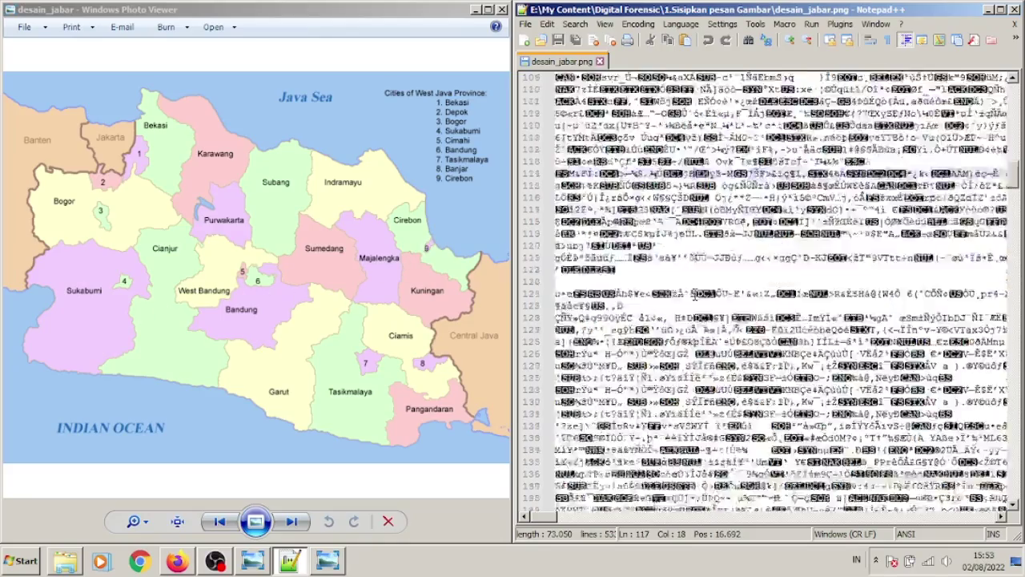
{"action": "scroll", "coordinate": [689, 323], "scroll_direction": "down", "scroll_amount": 20}
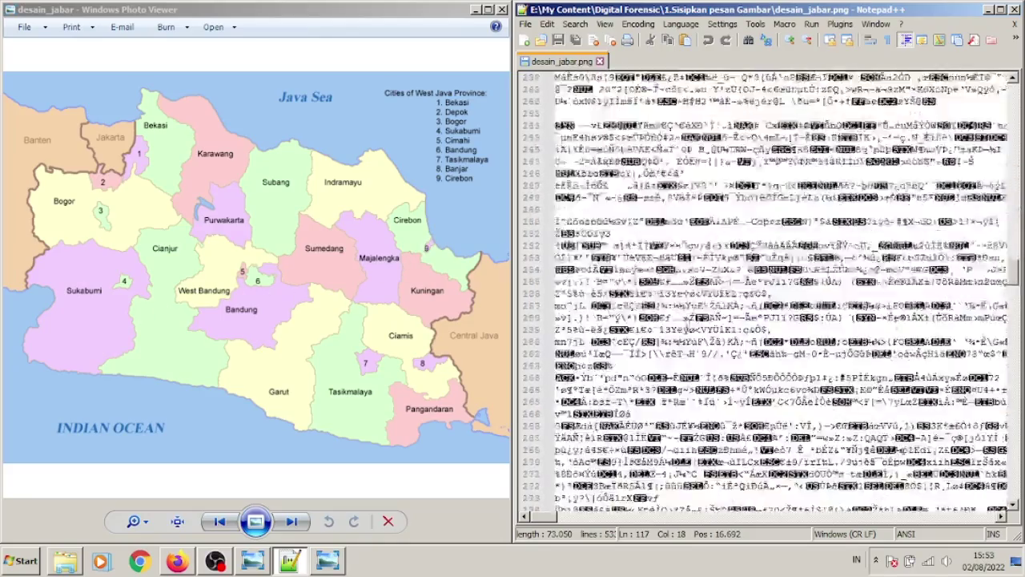
{"action": "scroll", "coordinate": [690, 330], "scroll_direction": "down", "scroll_amount": 20}
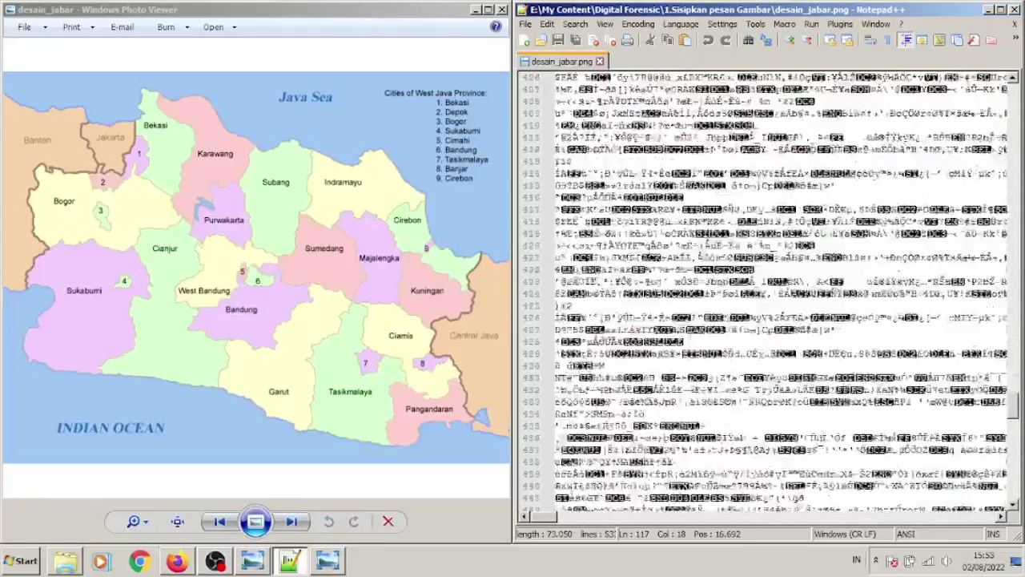
{"action": "scroll", "coordinate": [691, 334], "scroll_direction": "up", "scroll_amount": 5}
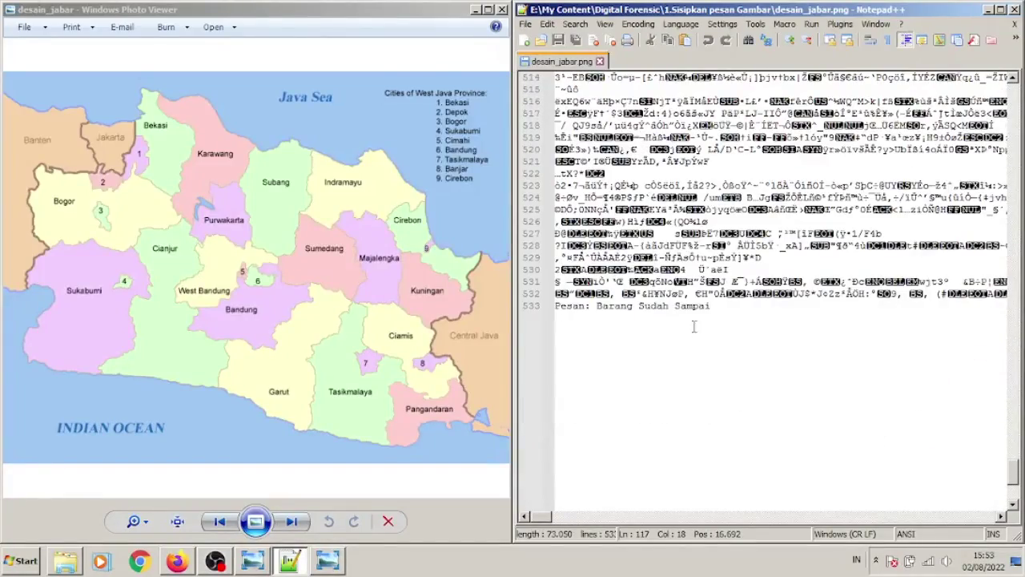
{"action": "left_click", "coordinate": [721, 306]}
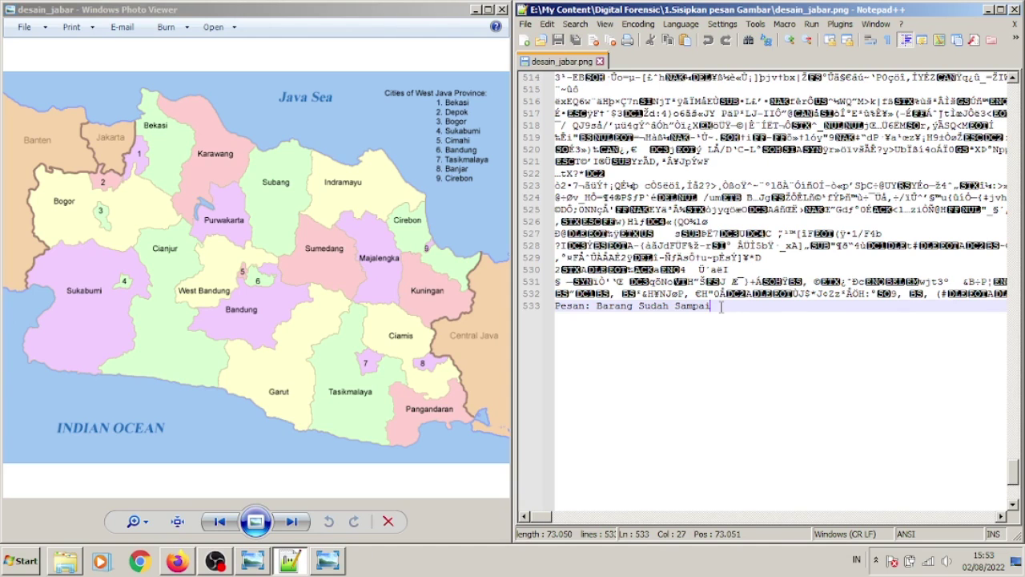
{"action": "left_click_drag", "start_coordinate": [721, 306], "coordinate": [555, 306]}
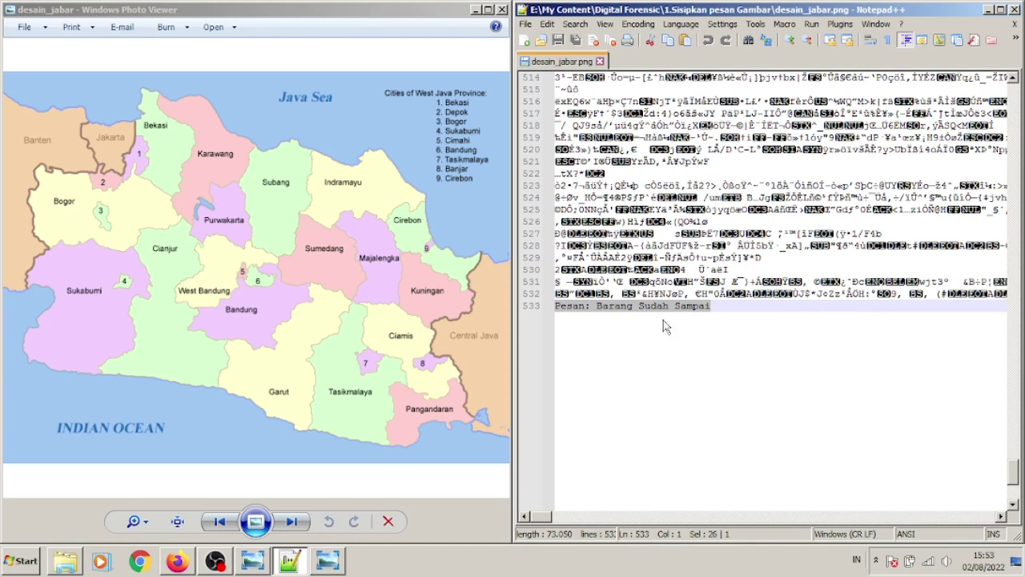
{"action": "left_click_drag", "start_coordinate": [717, 317], "coordinate": [555, 311]}
{"action": "scroll", "coordinate": [680, 327], "scroll_direction": "up", "scroll_amount": 8}
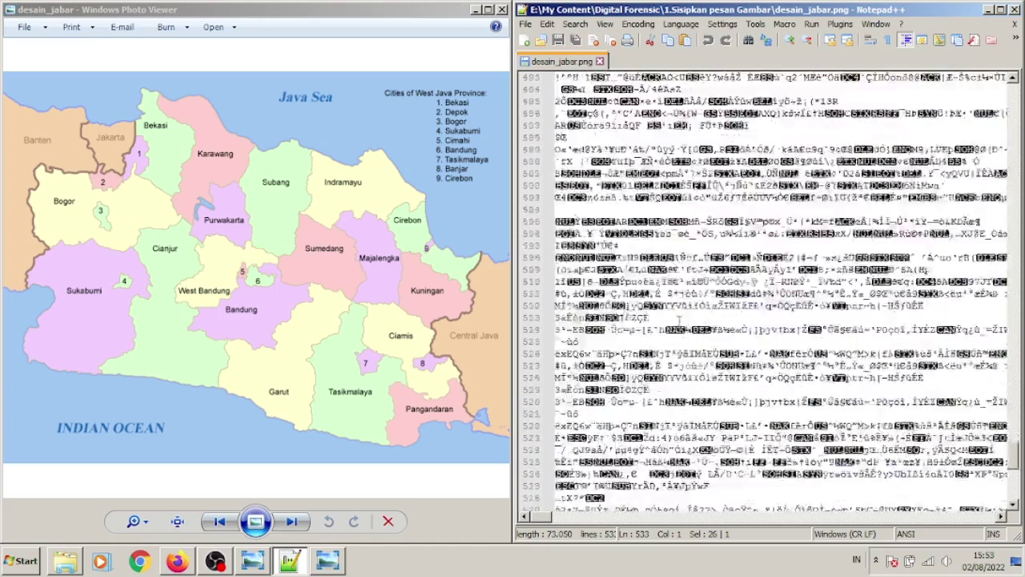
{"action": "scroll", "coordinate": [680, 327], "scroll_direction": "down", "scroll_amount": 9}
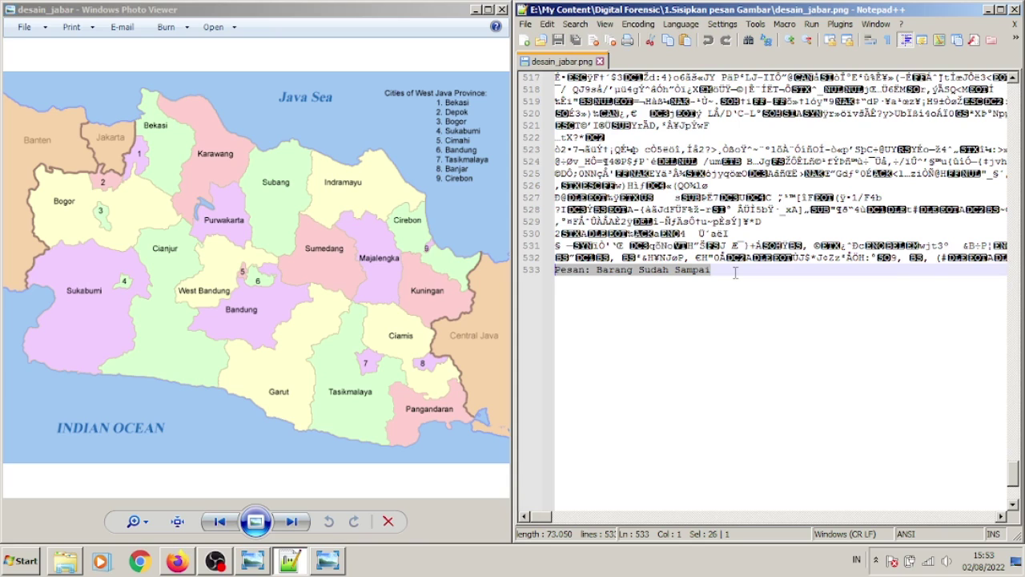
{"action": "key", "text": "Delete"}
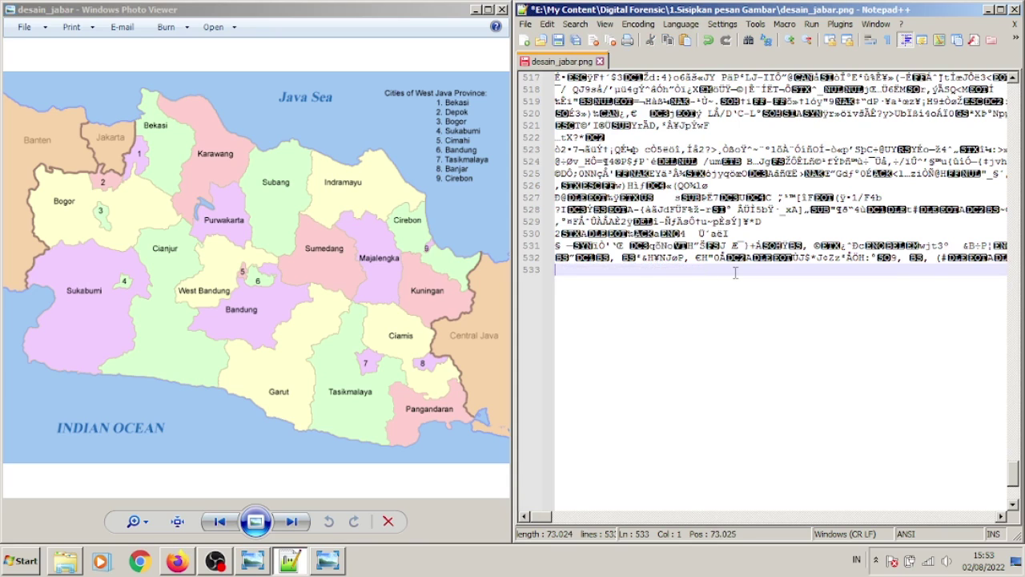
Write "pesan : Nama saya" followed by the person's first name on a new line at the file's end, and try to save.
{"action": "key", "text": "Return"}
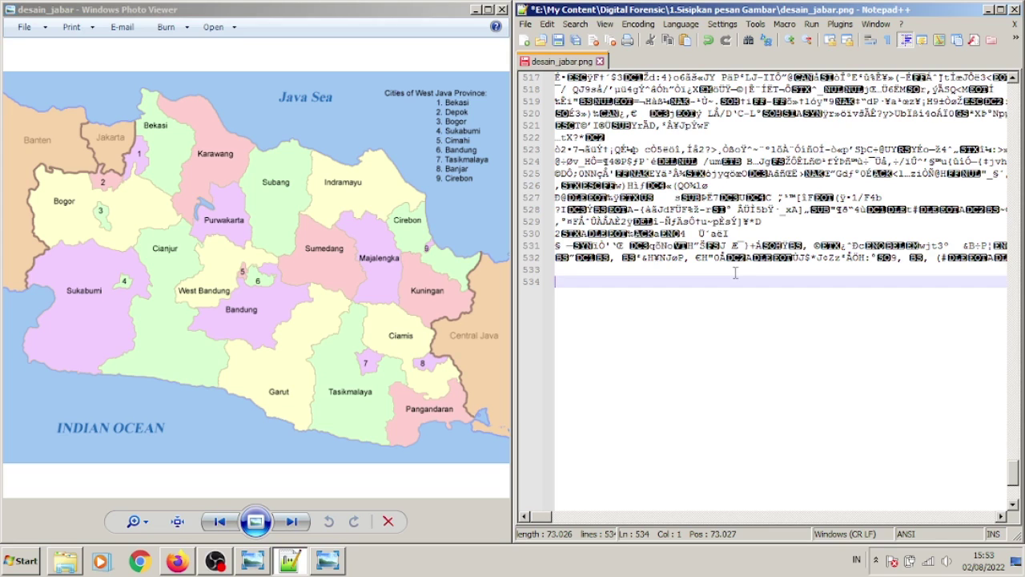
{"action": "type", "text": "p"}
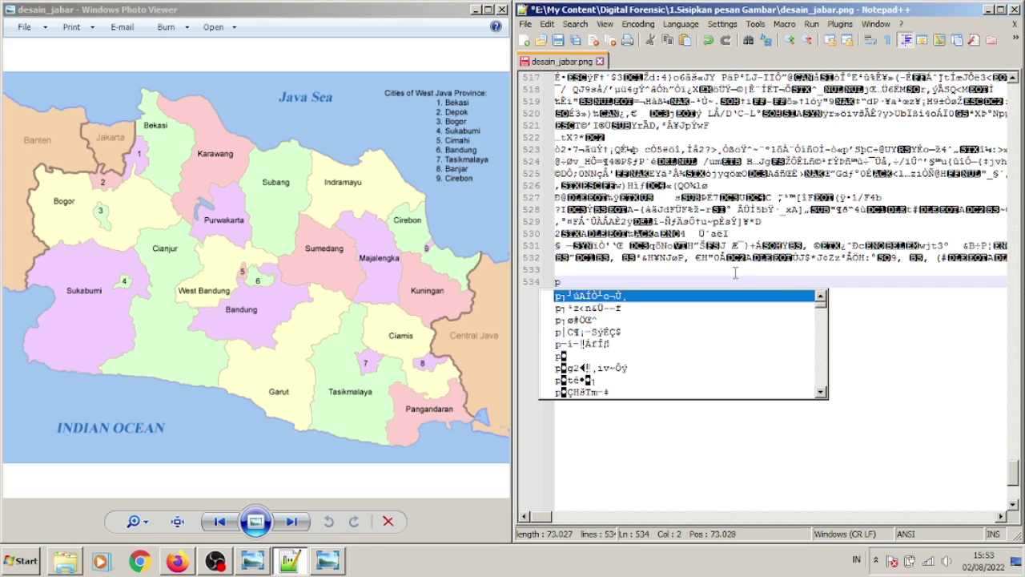
{"action": "type", "text": "R"}
{"action": "key", "text": "BackSpace"}
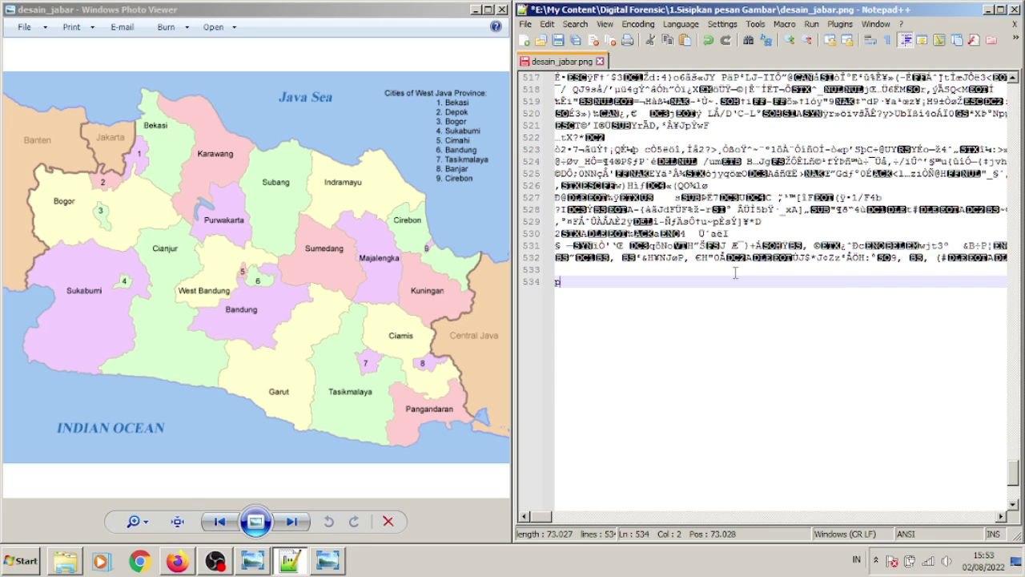
{"action": "type", "text": "esan :"}
{"action": "type", "text": "N"}
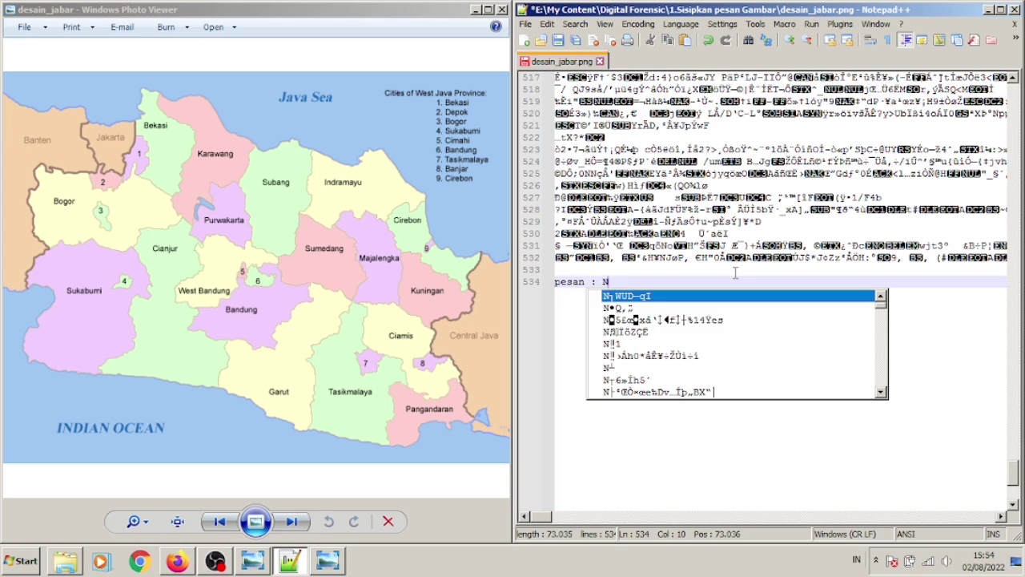
{"action": "type", "text": "a"}
{"action": "type", "text": "m"}
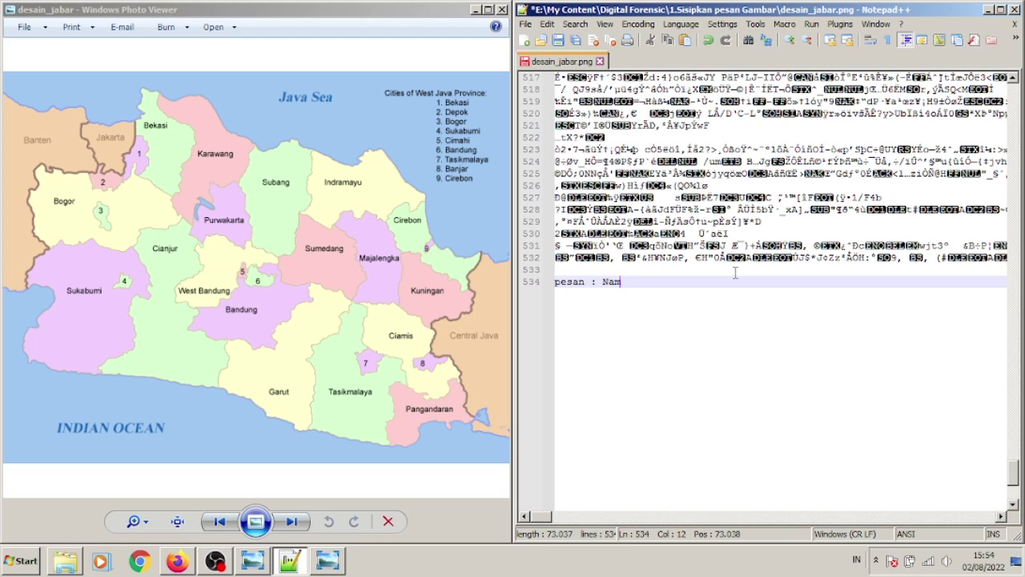
{"action": "type", "text": "a saya budi"}
{"action": "key", "text": "ctrl+s"}
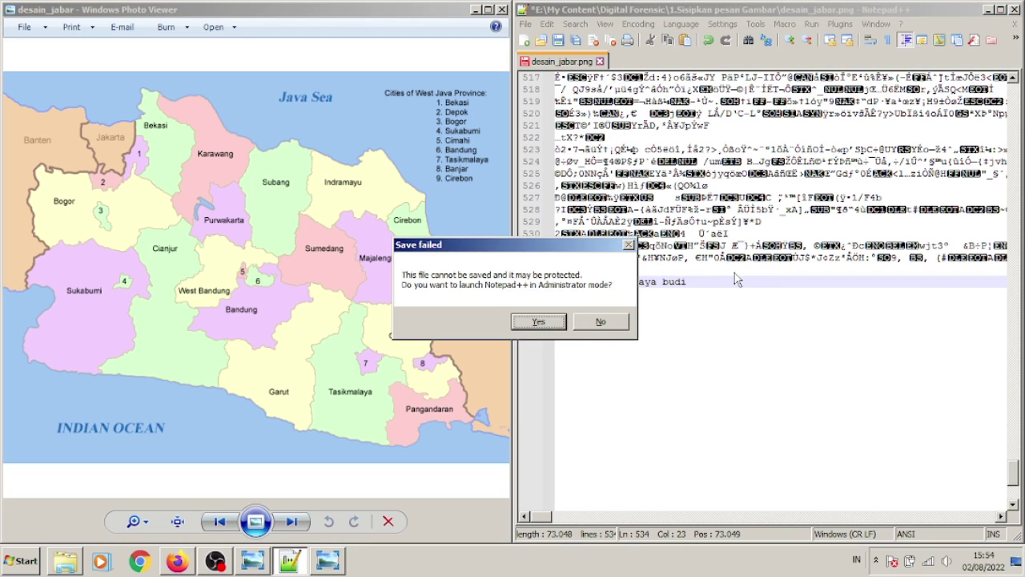
Relaunch Notepad++ in Administrator mode and check the desain_jabar picture against the message line at the end of the file.
{"action": "left_click", "coordinate": [539, 321]}
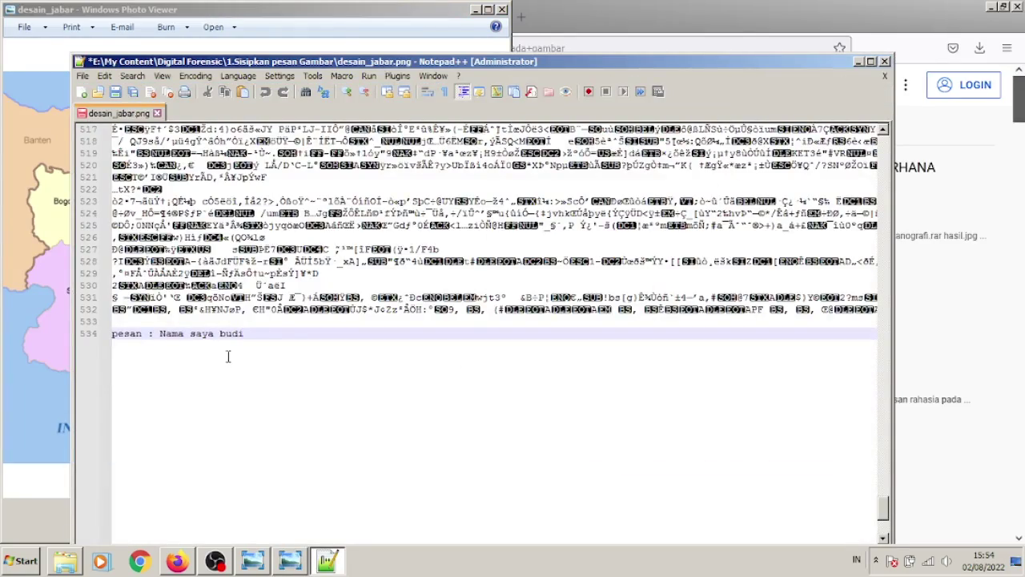
{"action": "scroll", "coordinate": [228, 357], "scroll_direction": "up", "scroll_amount": 12}
{"action": "left_click", "coordinate": [309, 38]}
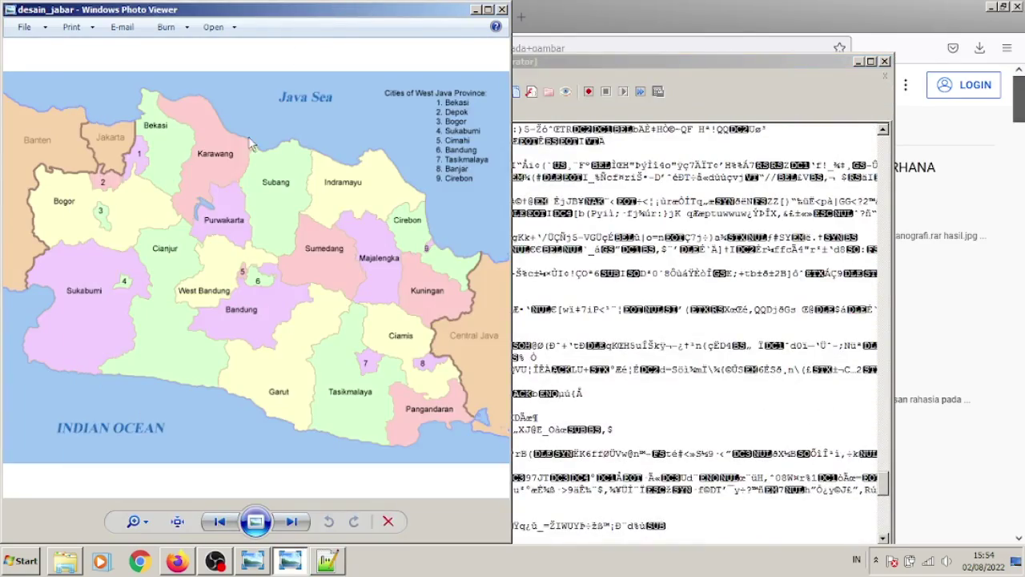
{"action": "left_click", "coordinate": [545, 301]}
{"action": "scroll", "coordinate": [480, 361], "scroll_direction": "down", "scroll_amount": 12}
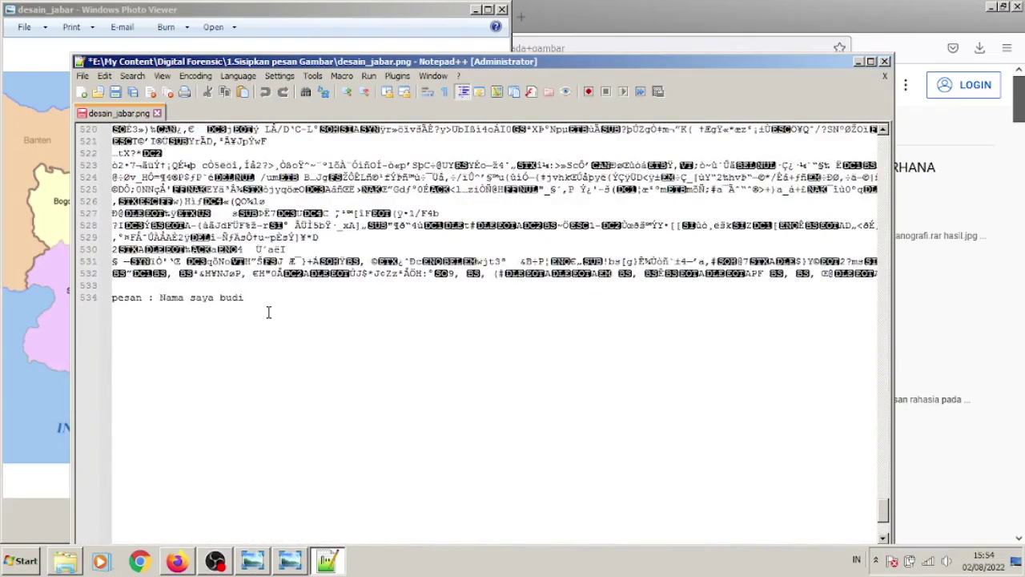
{"action": "scroll", "coordinate": [269, 312], "scroll_direction": "up", "scroll_amount": 6}
{"action": "scroll", "coordinate": [221, 355], "scroll_direction": "down", "scroll_amount": 4}
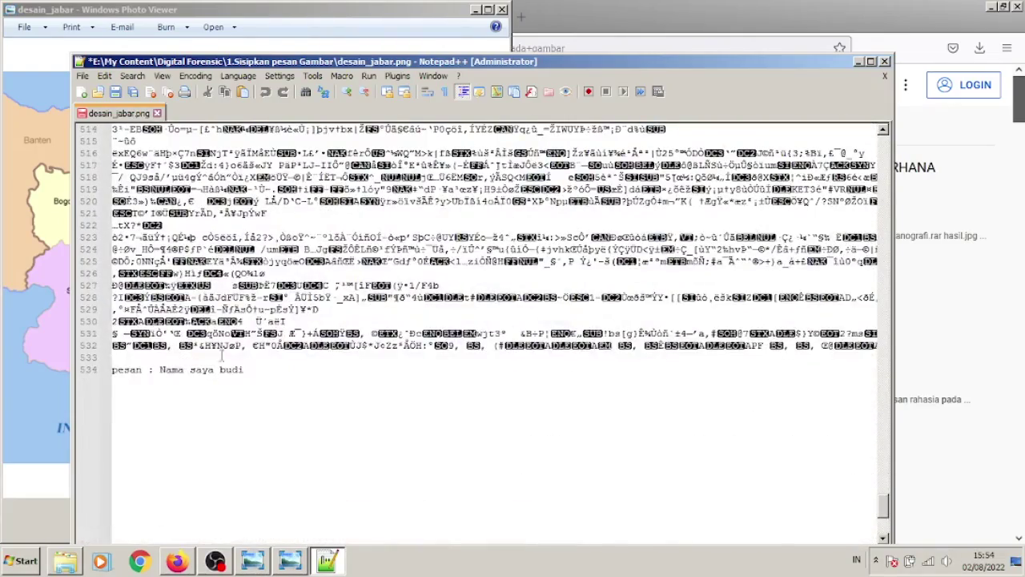
{"action": "left_click", "coordinate": [159, 369]}
{"action": "scroll", "coordinate": [288, 376], "scroll_direction": "down", "scroll_amount": 1}
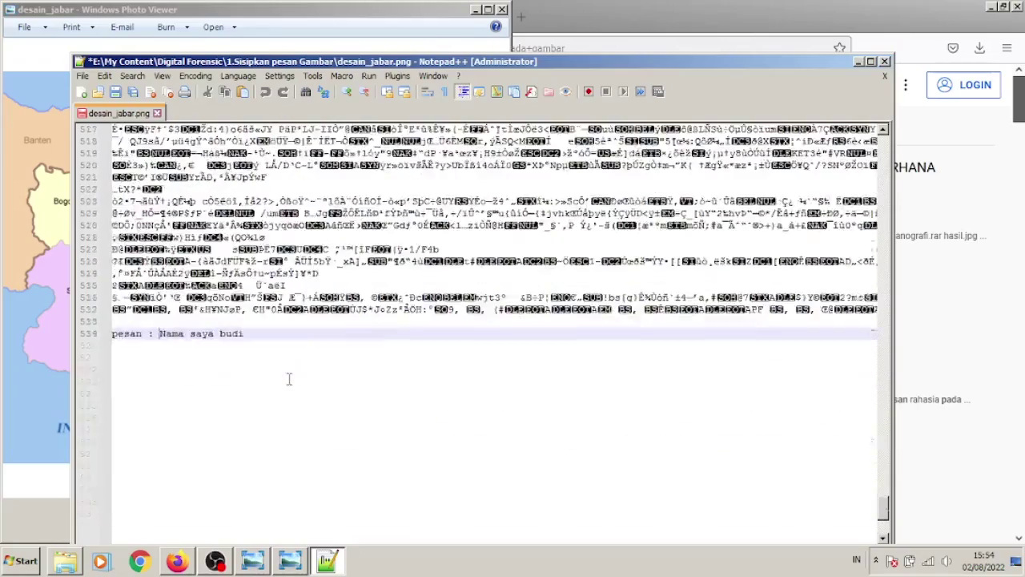
{"action": "scroll", "coordinate": [275, 341], "scroll_direction": "up", "scroll_amount": 6}
{"action": "scroll", "coordinate": [275, 341], "scroll_direction": "down", "scroll_amount": 6}
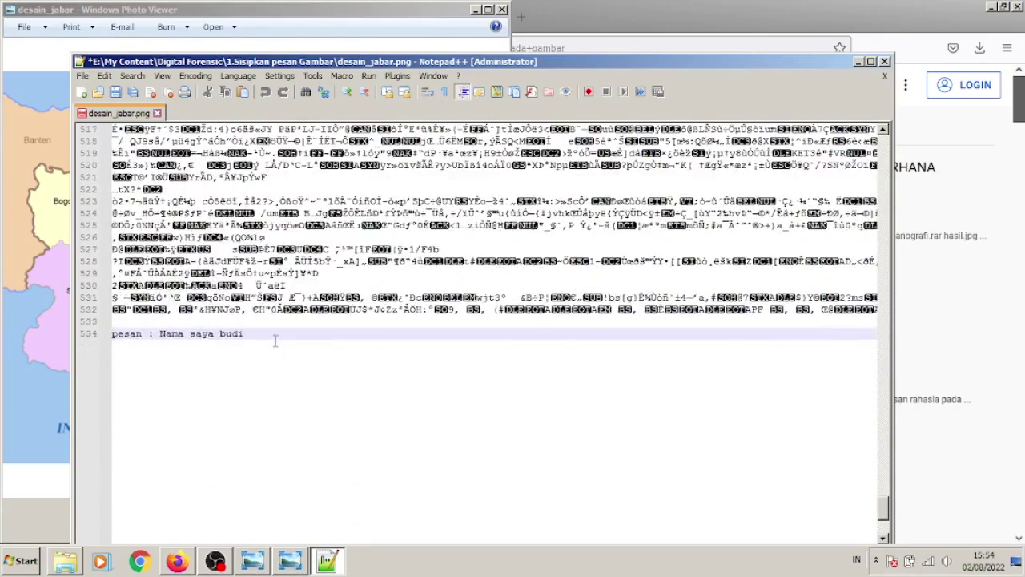
{"action": "left_click", "coordinate": [226, 331]}
Try inserting a run of random "hj" letters among the encoded characters on line 455 of desain_jabar.png.
{"action": "scroll", "coordinate": [264, 334], "scroll_direction": "up", "scroll_amount": 20}
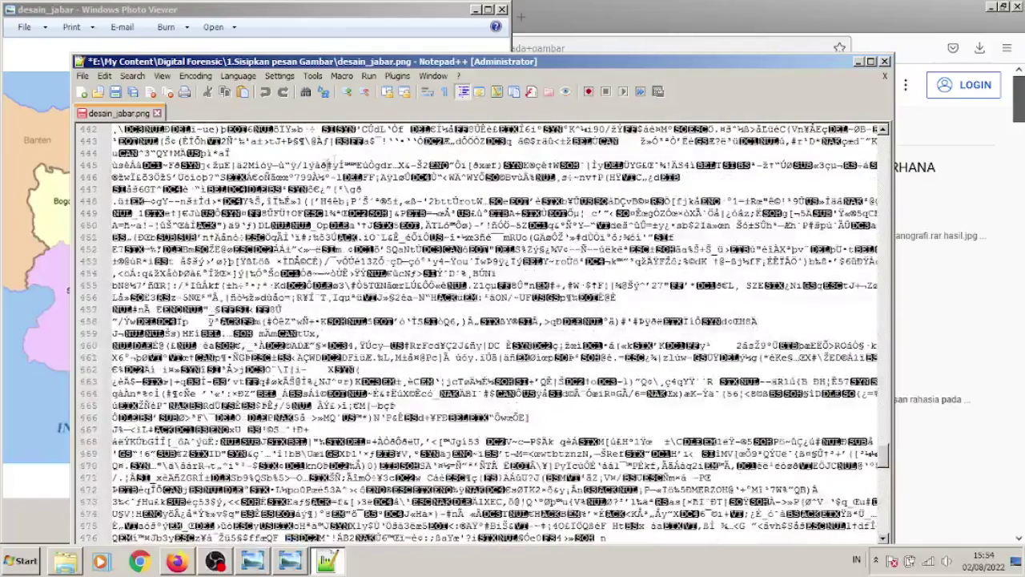
{"action": "left_click", "coordinate": [307, 226]}
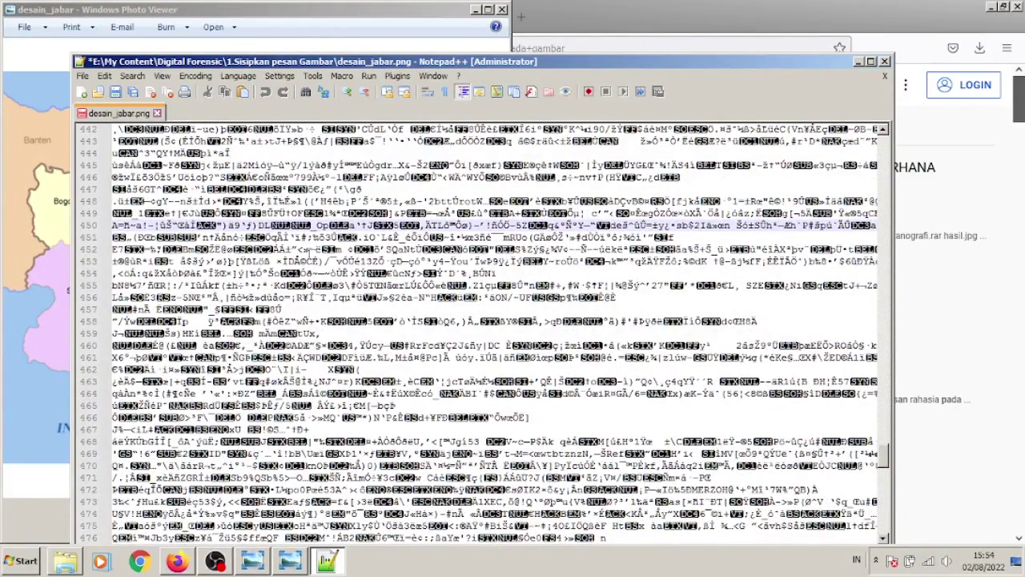
{"action": "left_click", "coordinate": [305, 311]}
{"action": "left_click", "coordinate": [287, 284]}
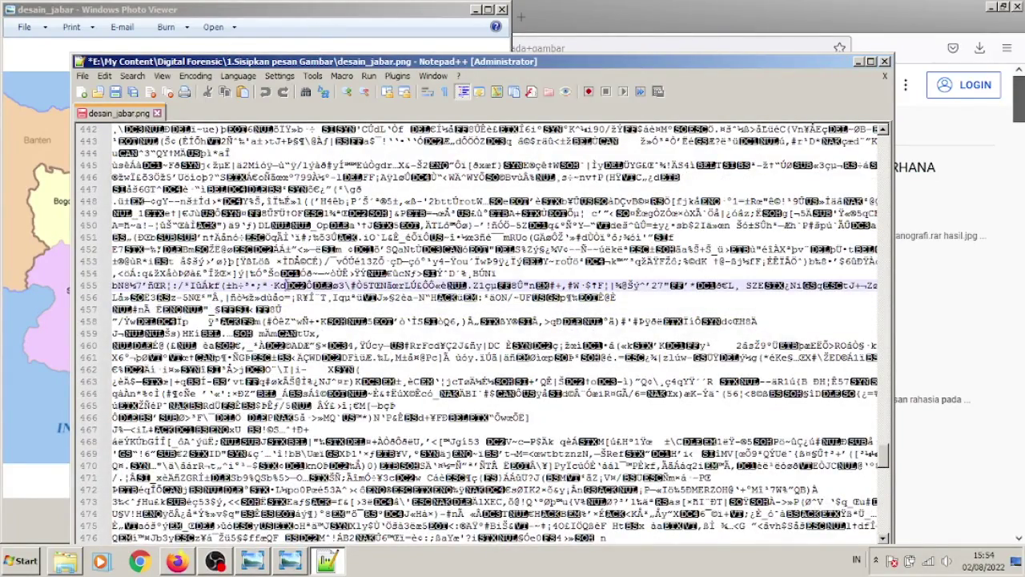
{"action": "type", "text": "hjhjhjhhjhjhjhjhj"}
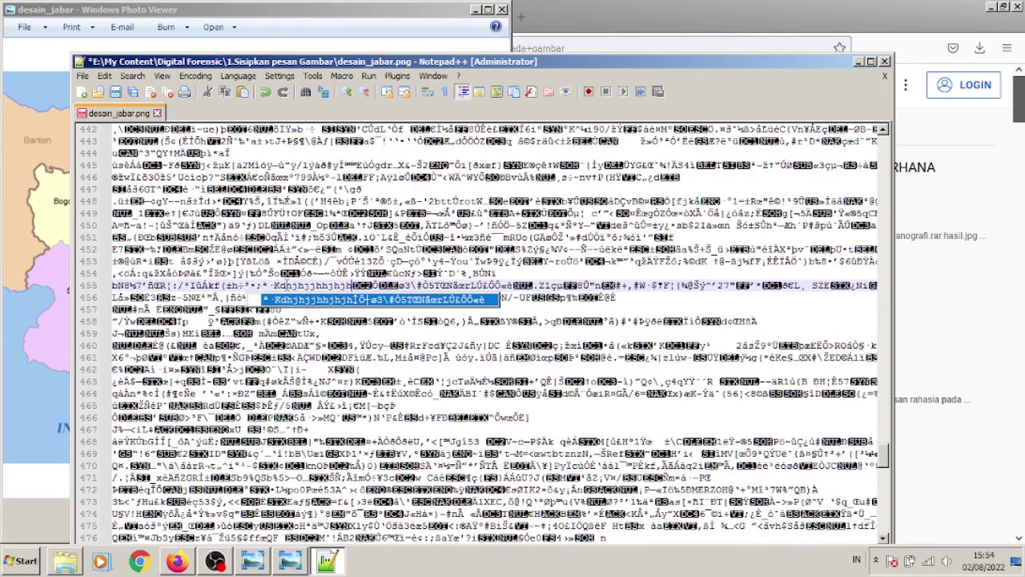
{"action": "key", "text": "BackSpace"}
{"action": "key", "text": "BackSpace"}
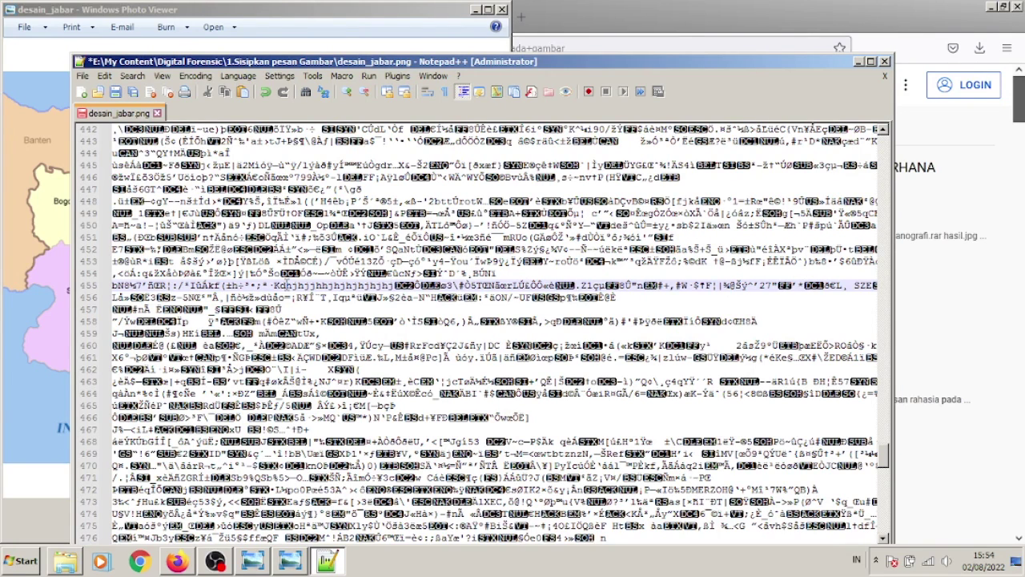
Look at the desain_jabar picture and undo the random letters inserted on line 455.
{"action": "left_click", "coordinate": [47, 237]}
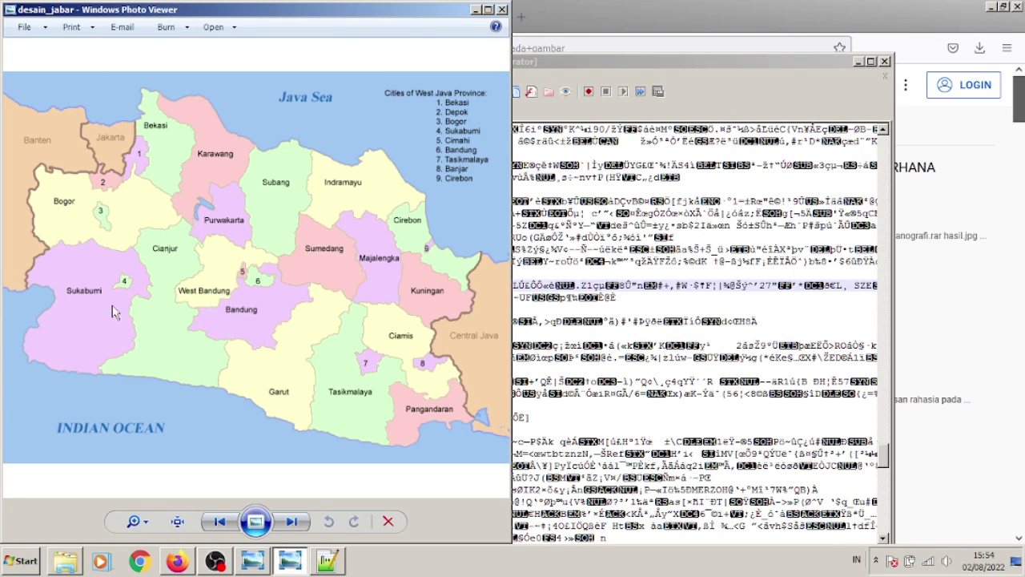
{"action": "left_click", "coordinate": [575, 310]}
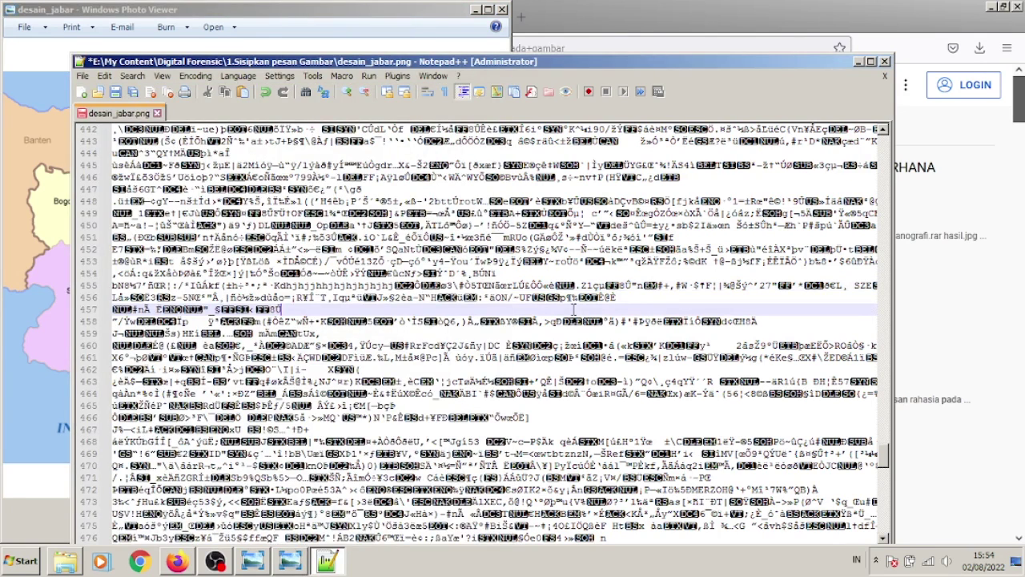
{"action": "key", "text": "ctrl+z"}
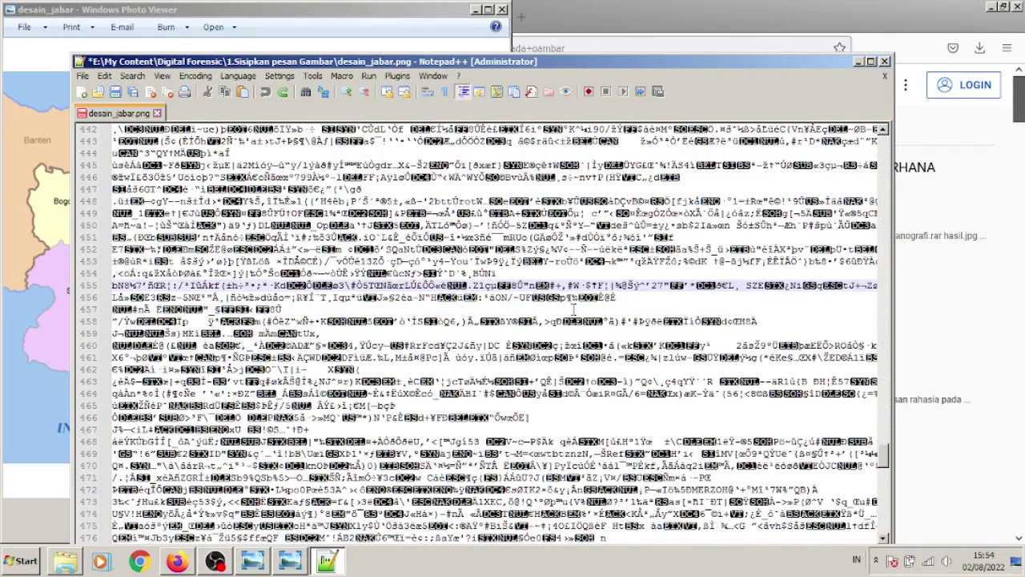
Return to the message on the file's last line and save desain_jabar.png.
{"action": "scroll", "coordinate": [574, 310], "scroll_direction": "down", "scroll_amount": 20}
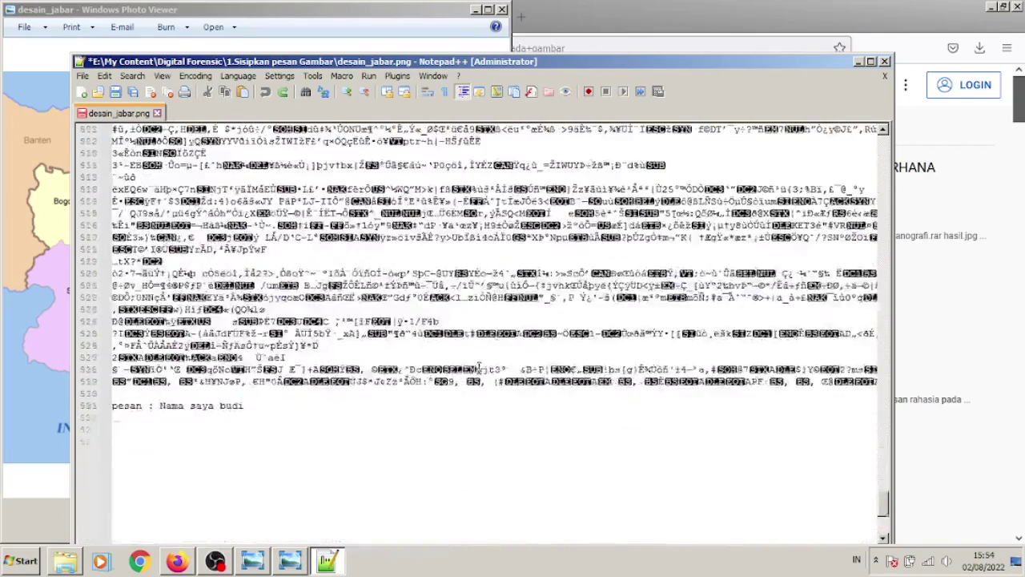
{"action": "left_click", "coordinate": [257, 262]}
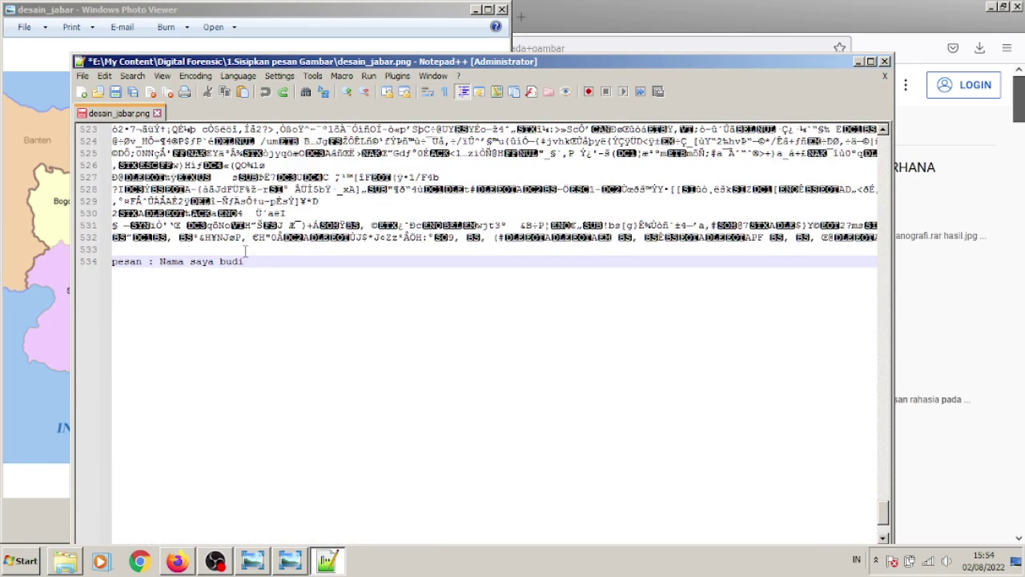
{"action": "left_click", "coordinate": [249, 251]}
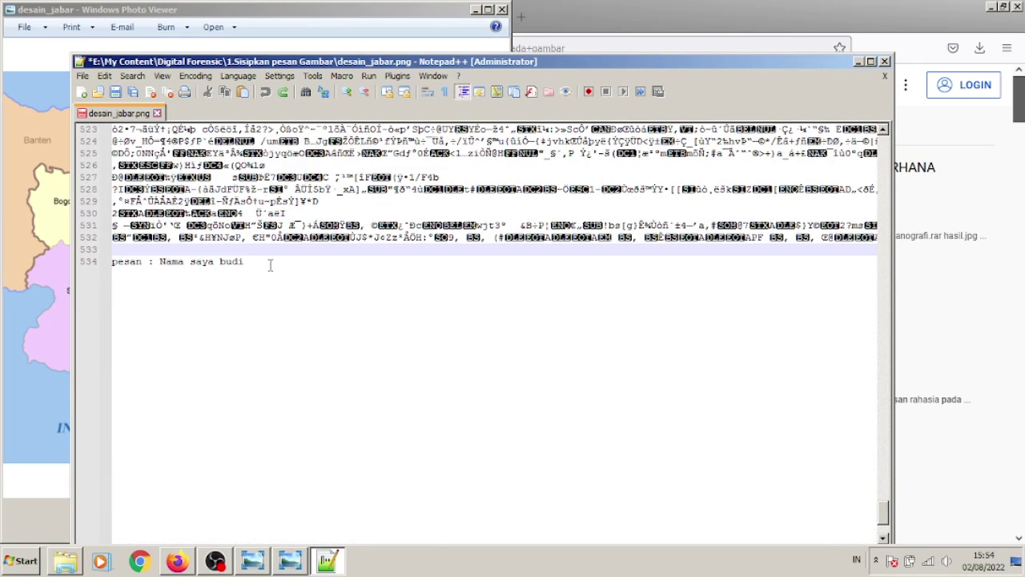
{"action": "left_click", "coordinate": [270, 265]}
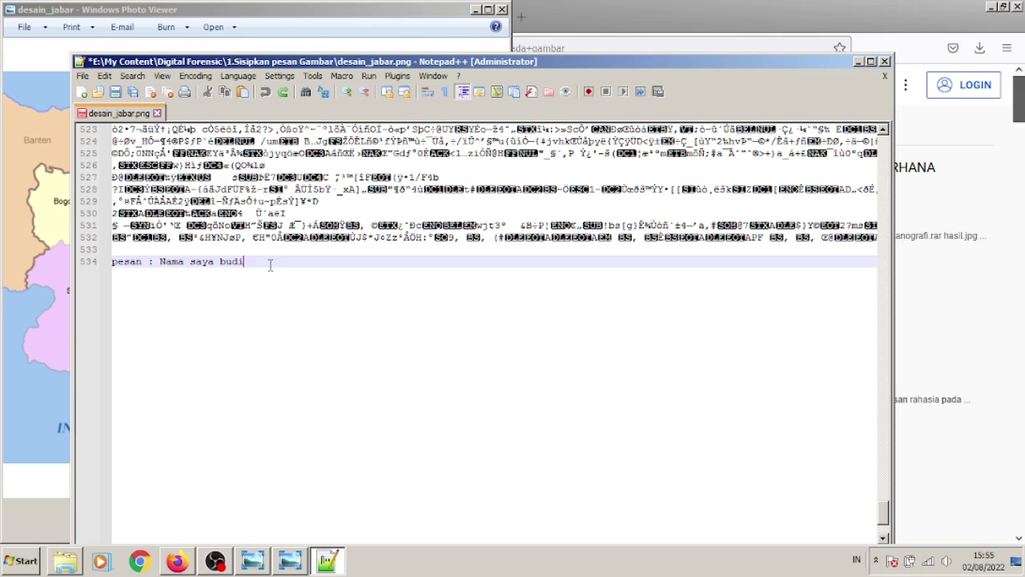
{"action": "key", "text": "ctrl+s"}
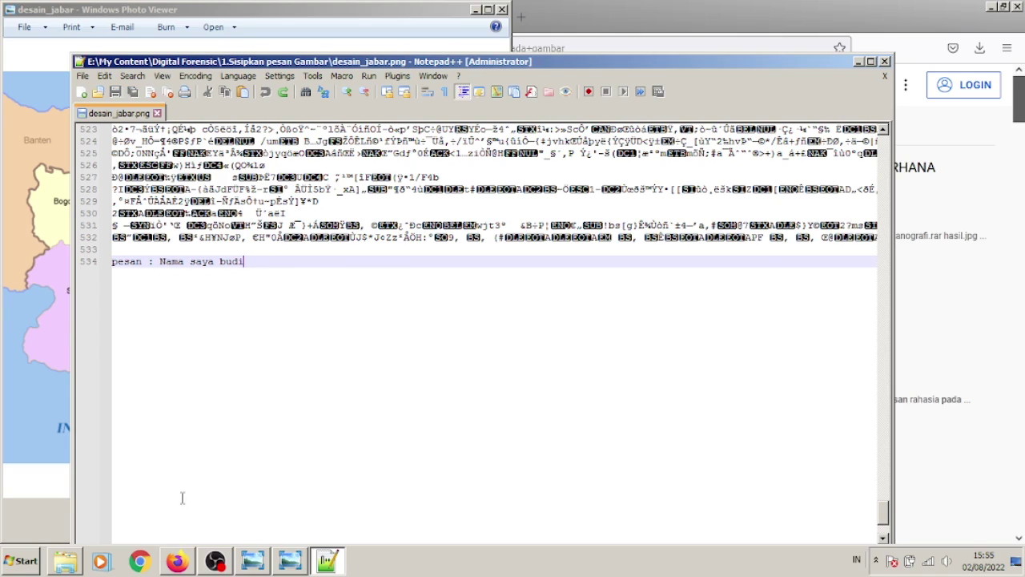
Close desain_jabar.png, Notepad++ and the picture's Windows Photo Viewer window.
{"action": "scroll", "coordinate": [183, 494], "scroll_direction": "up", "scroll_amount": 6}
{"action": "scroll", "coordinate": [231, 354], "scroll_direction": "up", "scroll_amount": 3}
{"action": "scroll", "coordinate": [231, 354], "scroll_direction": "down", "scroll_amount": 6}
{"action": "scroll", "coordinate": [231, 355], "scroll_direction": "up", "scroll_amount": 6}
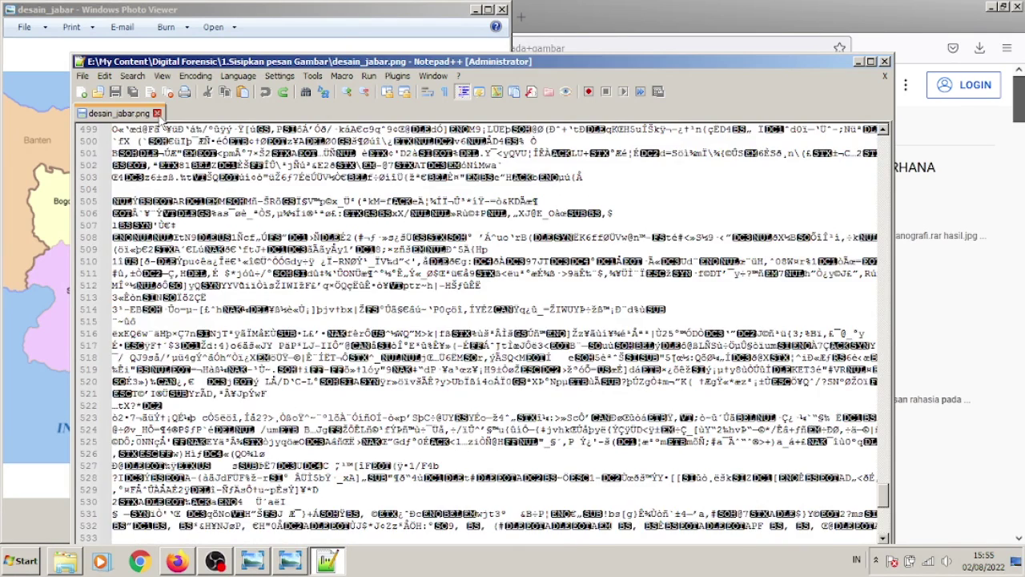
{"action": "left_click", "coordinate": [157, 113]}
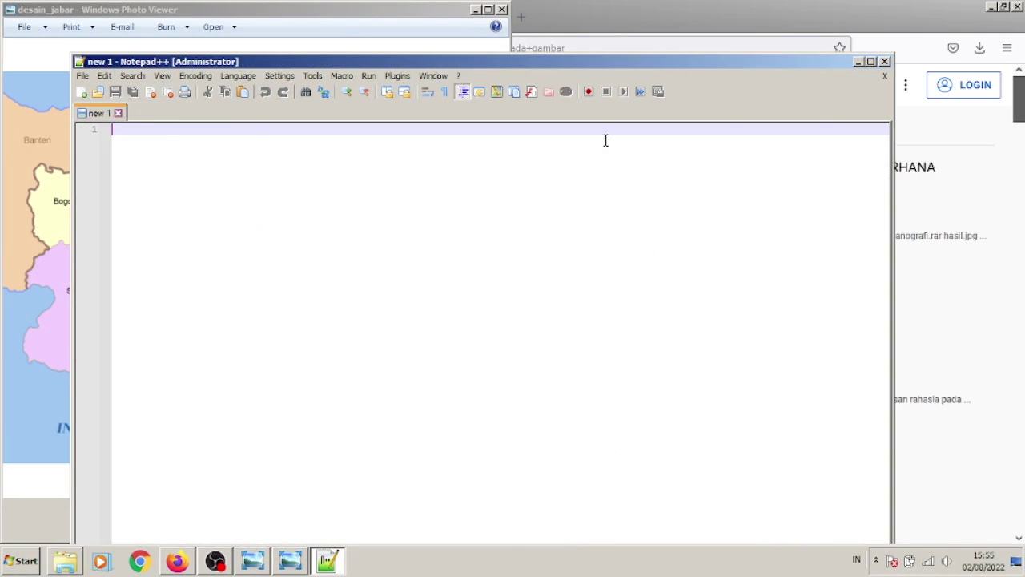
{"action": "left_click", "coordinate": [884, 61]}
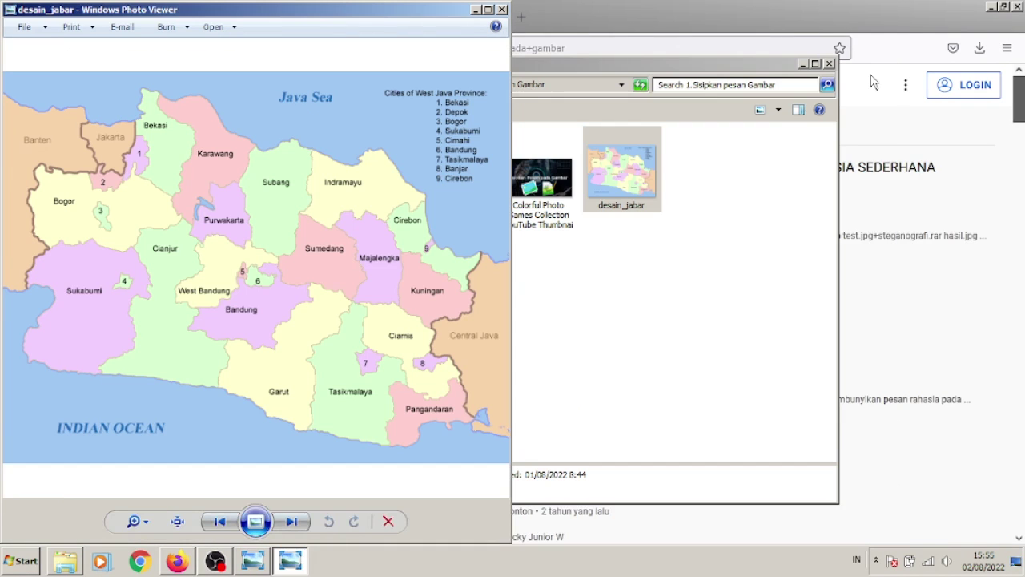
{"action": "left_click", "coordinate": [499, 10]}
Reopen desain_jabar from the image folder in Notepad++ and check the message at the end of the file.
{"action": "left_click", "coordinate": [601, 299]}
{"action": "right_click", "coordinate": [633, 192]}
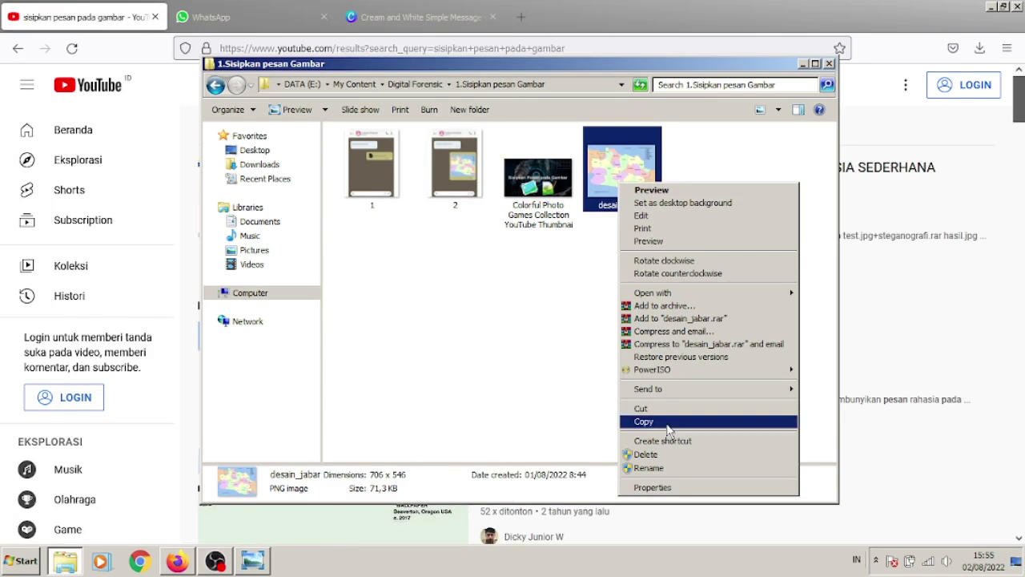
{"action": "mouse_move", "coordinate": [691, 297]}
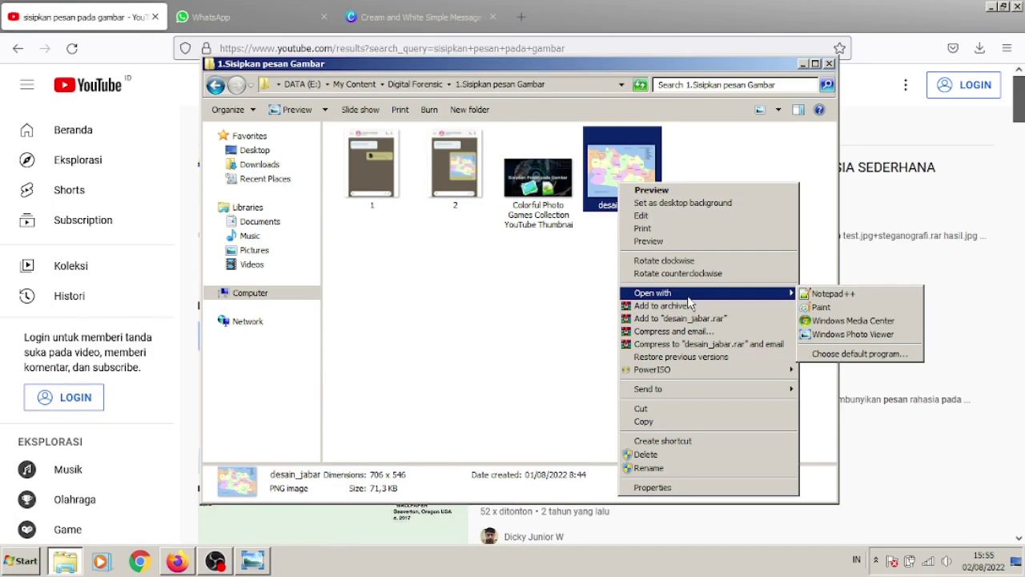
{"action": "left_click", "coordinate": [823, 296]}
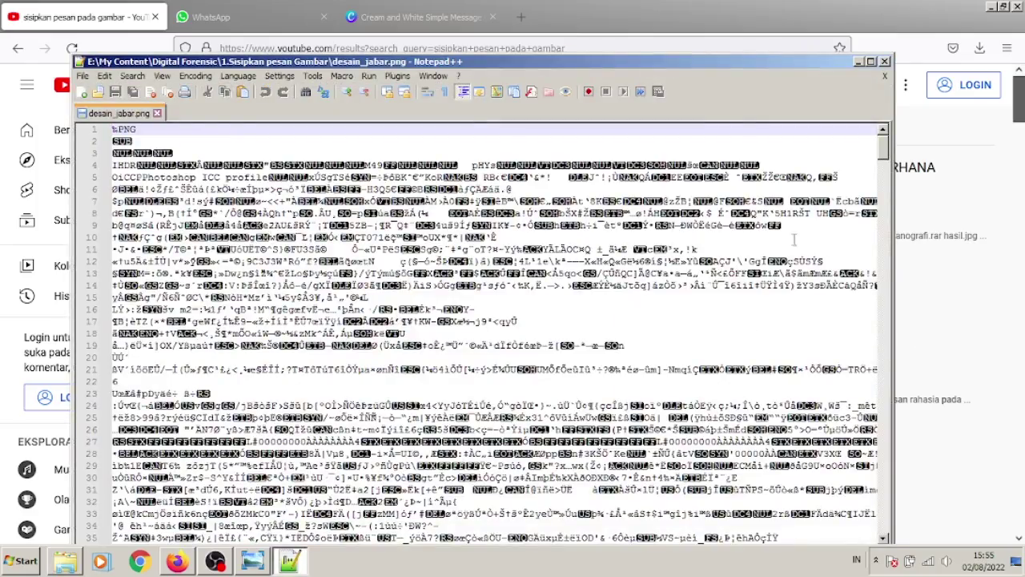
{"action": "left_click_drag", "start_coordinate": [887, 164], "coordinate": [564, 466]}
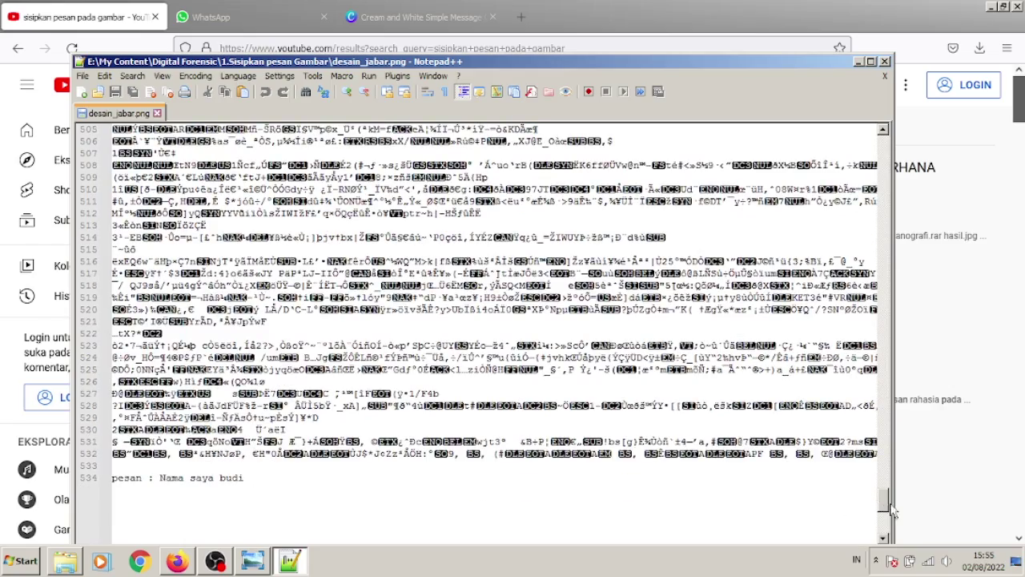
{"action": "left_click_drag", "start_coordinate": [892, 509], "coordinate": [885, 136]}
Find "Pesan" in desain_jabar.png from near the file's start, and close the file and Notepad++.
{"action": "left_click", "coordinate": [547, 241]}
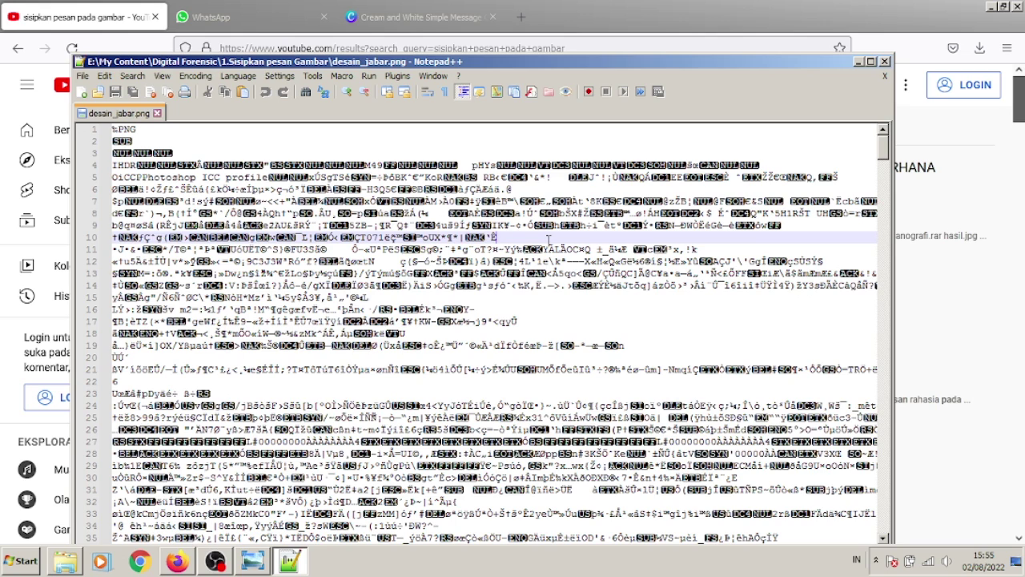
{"action": "key", "text": "ctrl+f"}
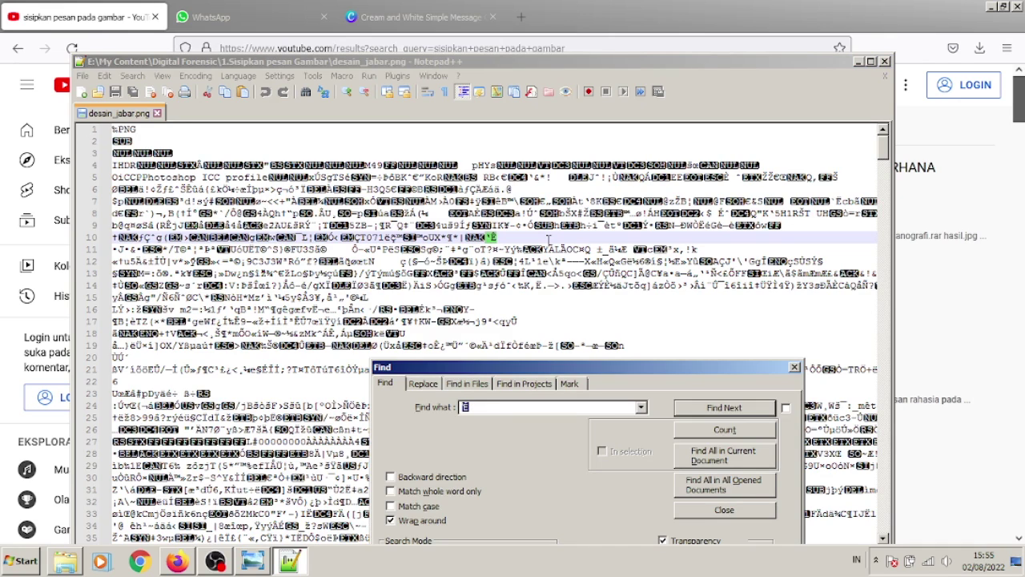
{"action": "type", "text": "Pesan"}
{"action": "key", "text": "Return"}
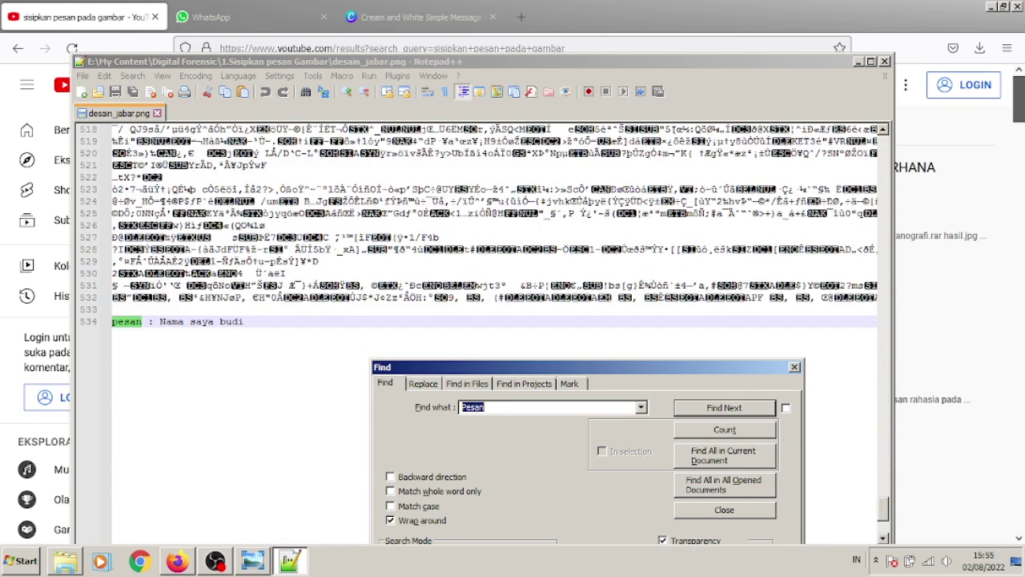
{"action": "left_click", "coordinate": [232, 322]}
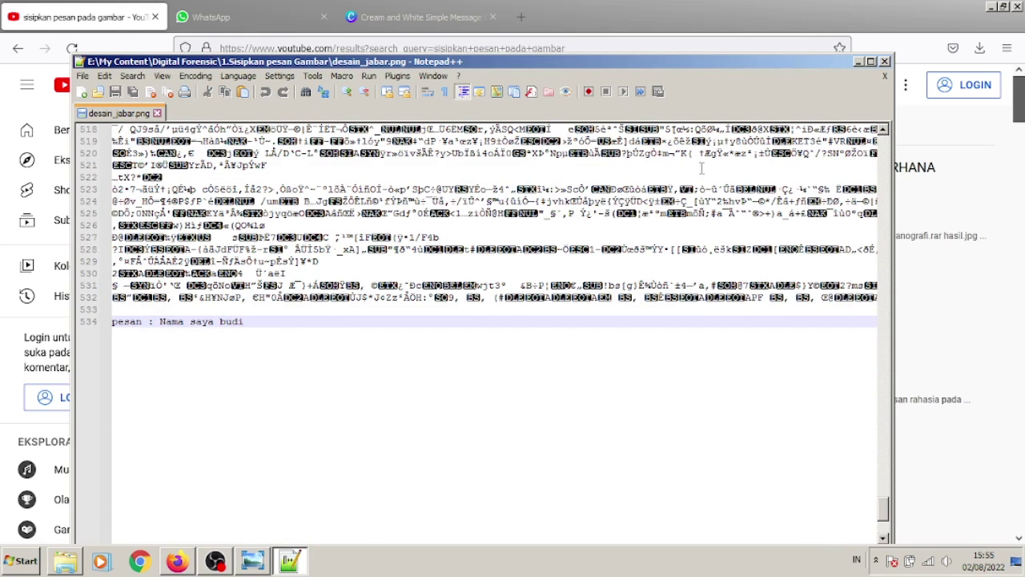
{"action": "left_click", "coordinate": [158, 113]}
{"action": "left_click", "coordinate": [885, 62]}
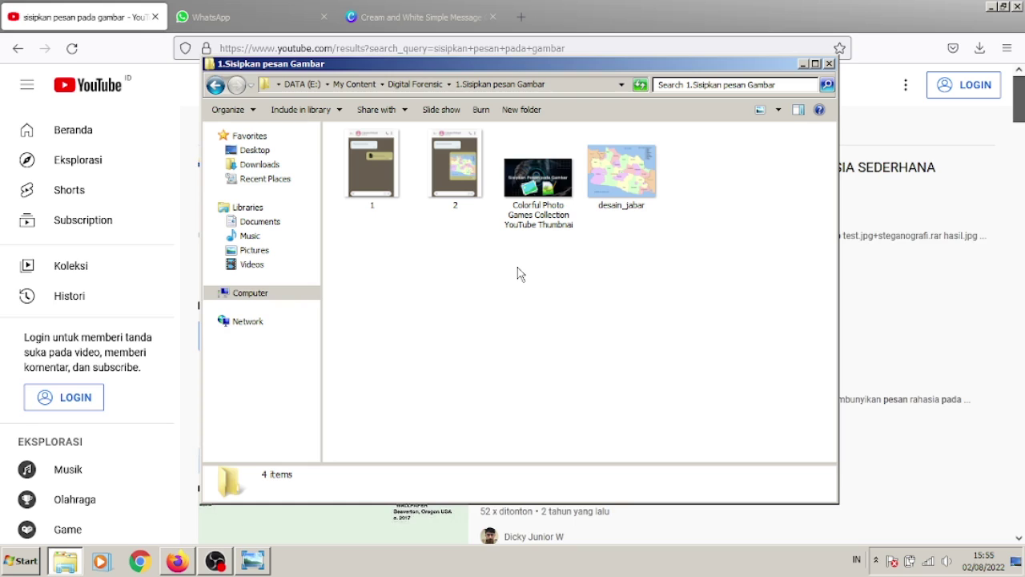
Bring up picture 2 with the chat conversation in Windows Photo Viewer and maximize it.
{"action": "left_click", "coordinate": [616, 191]}
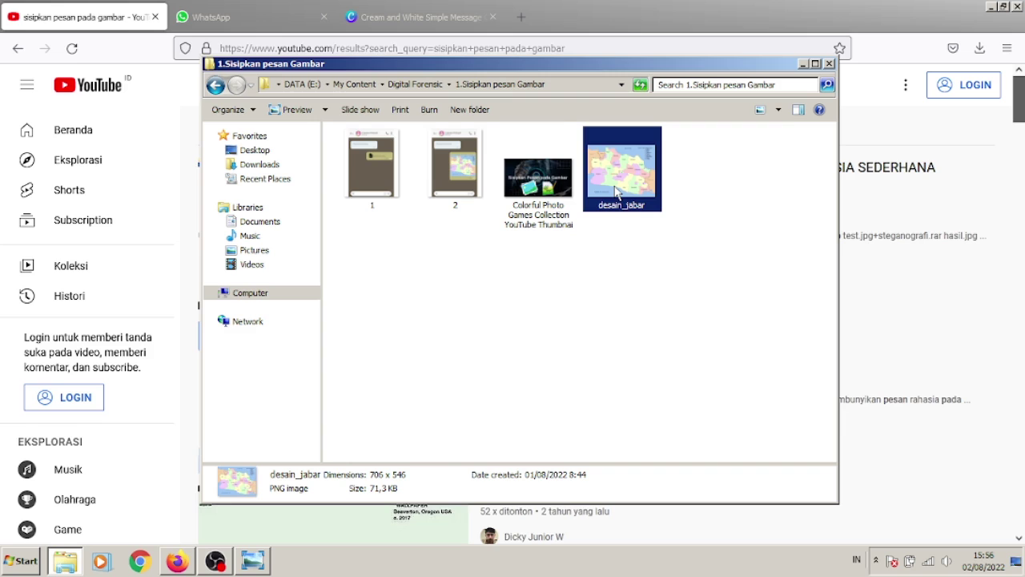
{"action": "key", "text": "Left"}
{"action": "key", "text": "Left"}
{"action": "key", "text": "Return"}
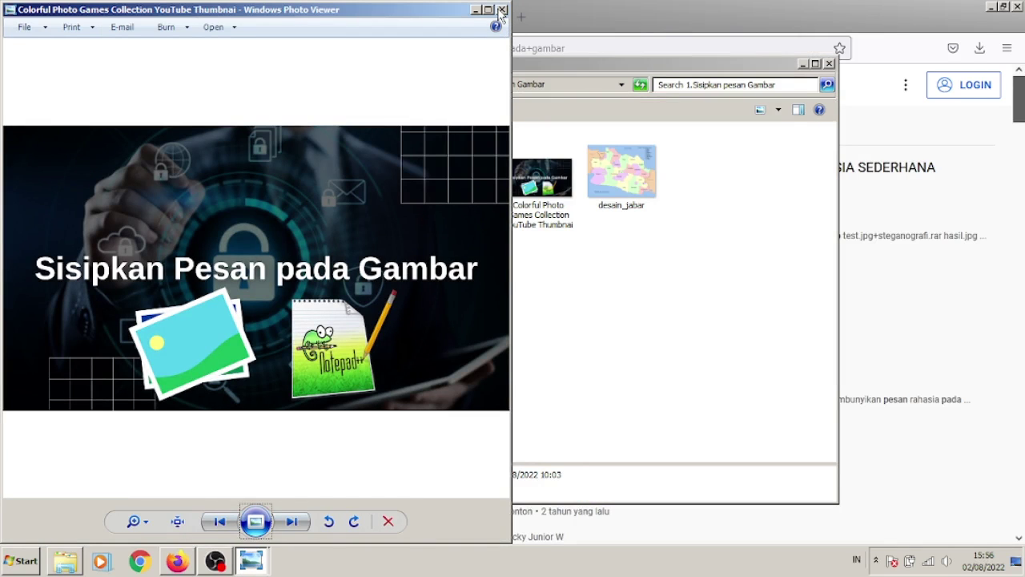
{"action": "left_click", "coordinate": [502, 10]}
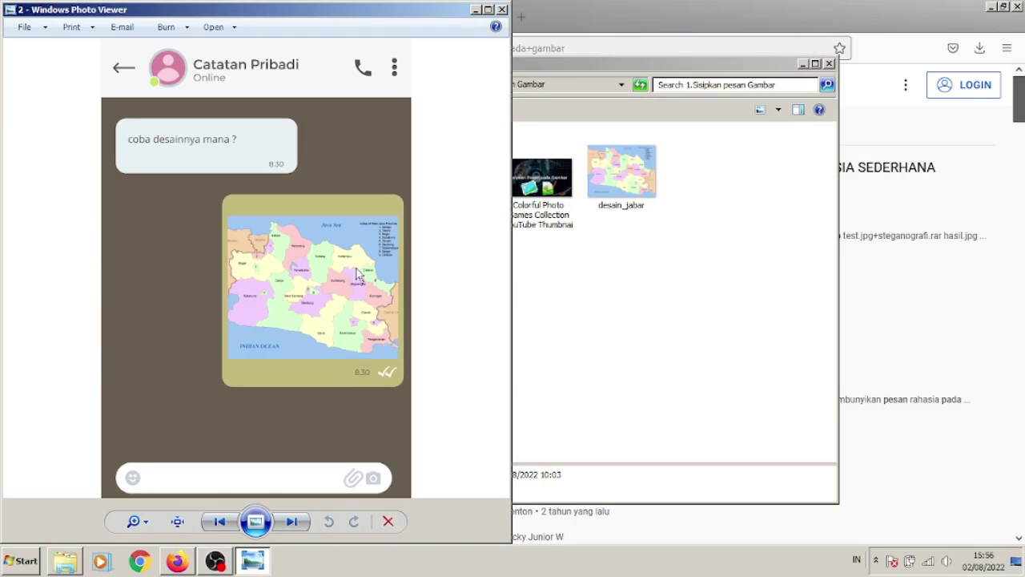
{"action": "left_click", "coordinate": [489, 10]}
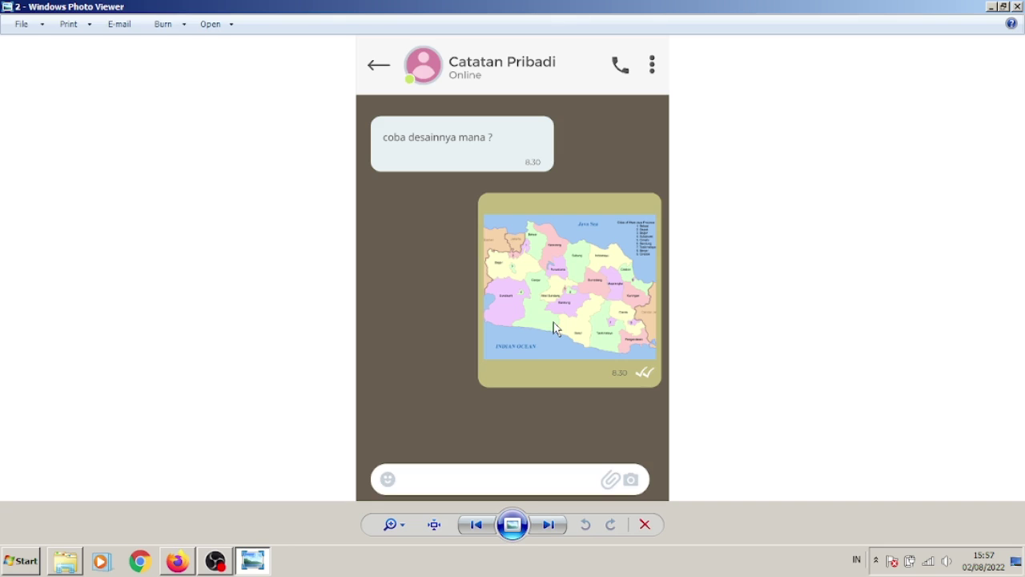
Open desain_jabar from the image folder in Notepad++ to view its contents, and close the file and Notepad++.
{"action": "left_click", "coordinate": [76, 564]}
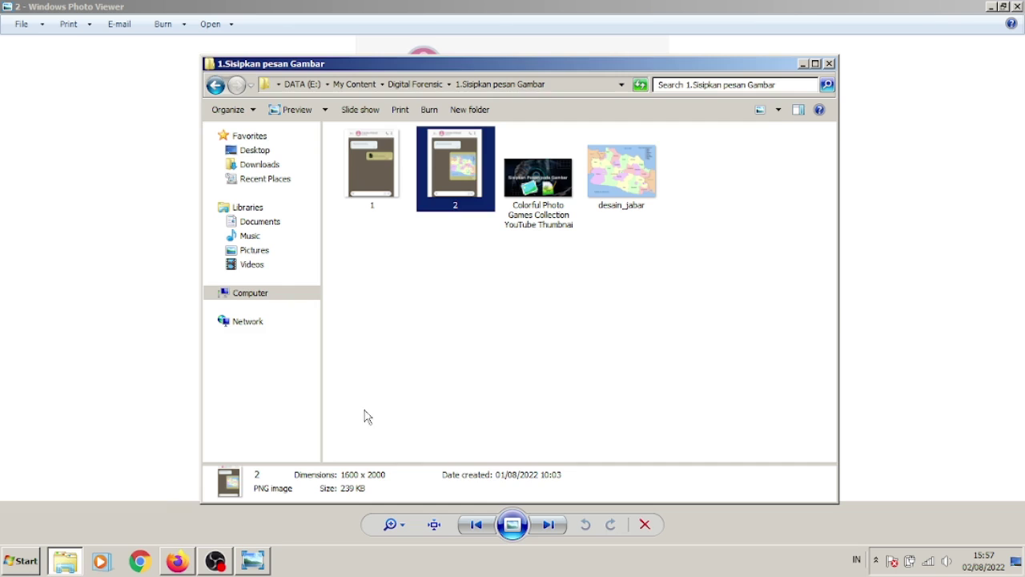
{"action": "left_click", "coordinate": [542, 310]}
{"action": "left_click", "coordinate": [628, 181]}
{"action": "right_click", "coordinate": [627, 181]}
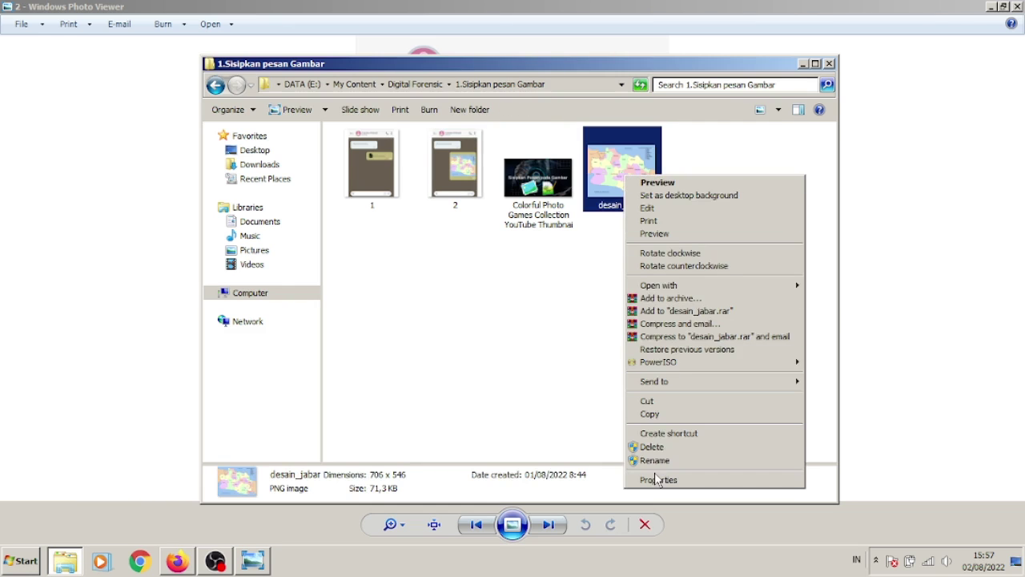
{"action": "mouse_move", "coordinate": [711, 286]}
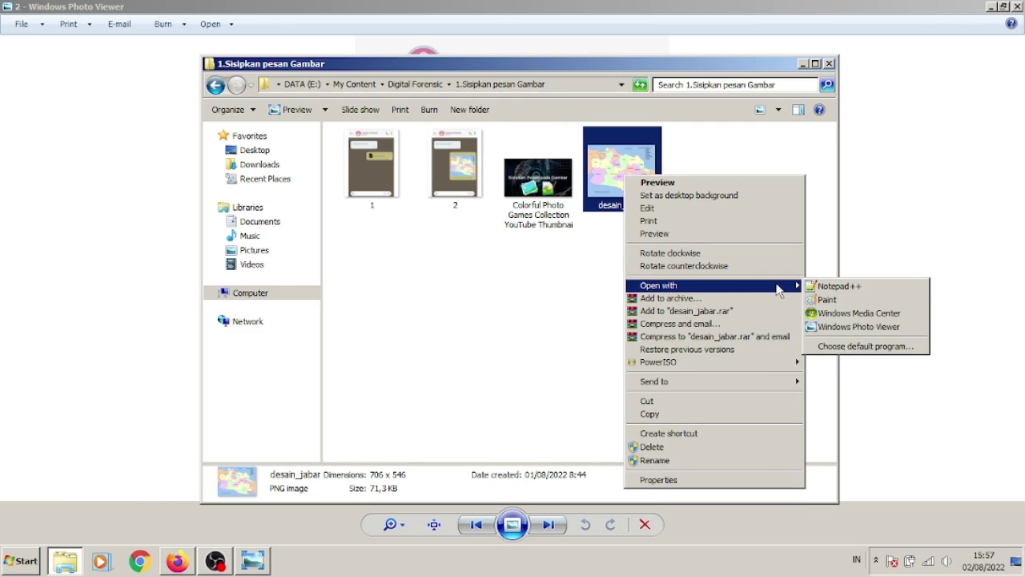
{"action": "left_click", "coordinate": [833, 286]}
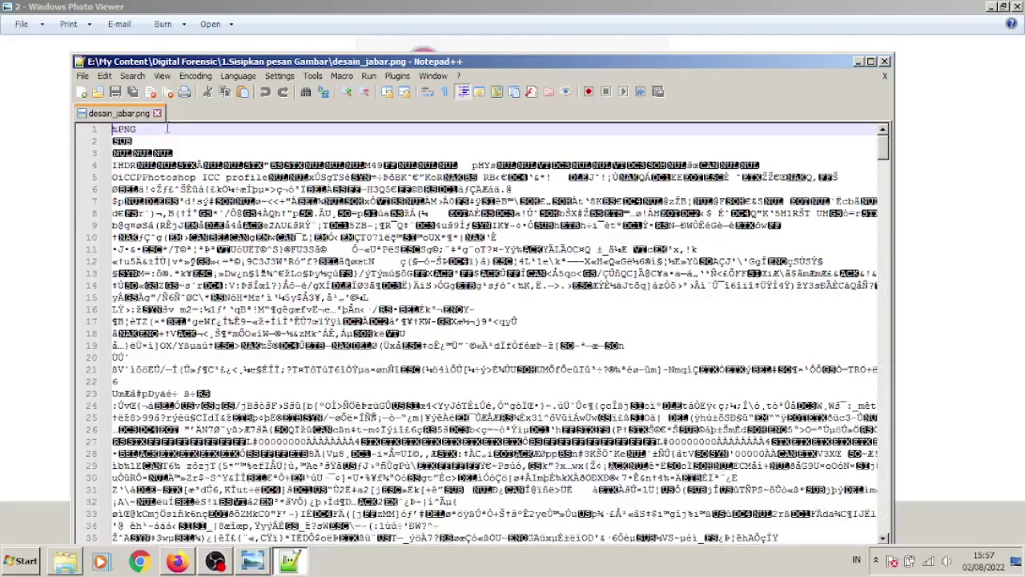
{"action": "left_click", "coordinate": [157, 113]}
{"action": "left_click", "coordinate": [884, 61]}
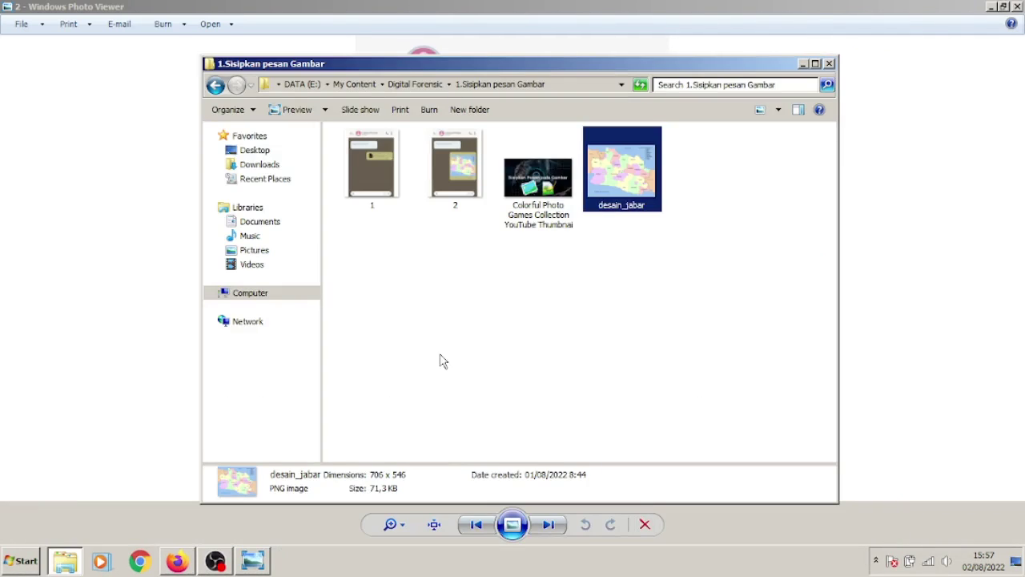
Show picture 1 with the PNG file attachment in Windows Photo Viewer and return to picture 2.
{"action": "left_click", "coordinate": [174, 562]}
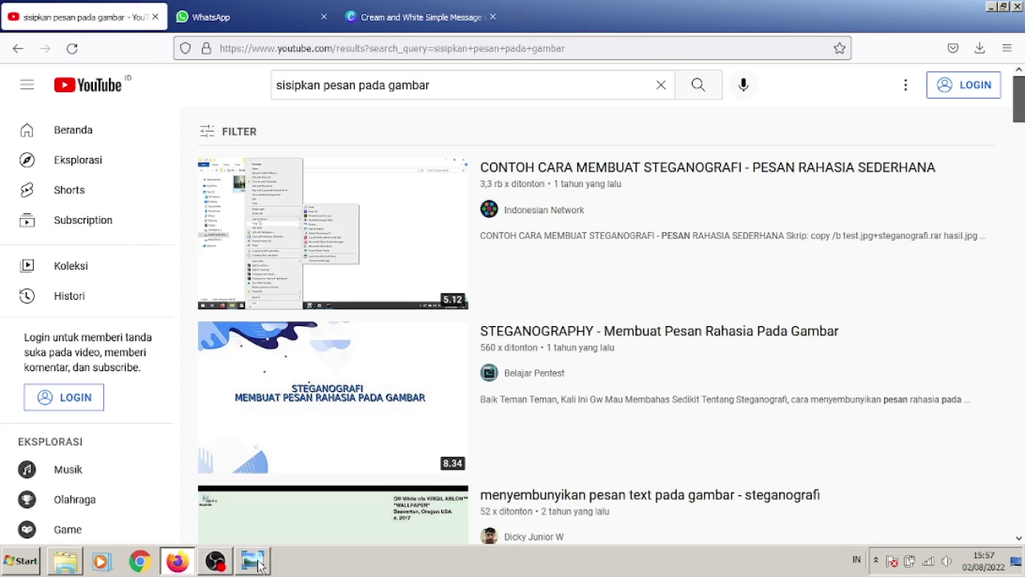
{"action": "left_click", "coordinate": [260, 566]}
{"action": "key", "text": "Left"}
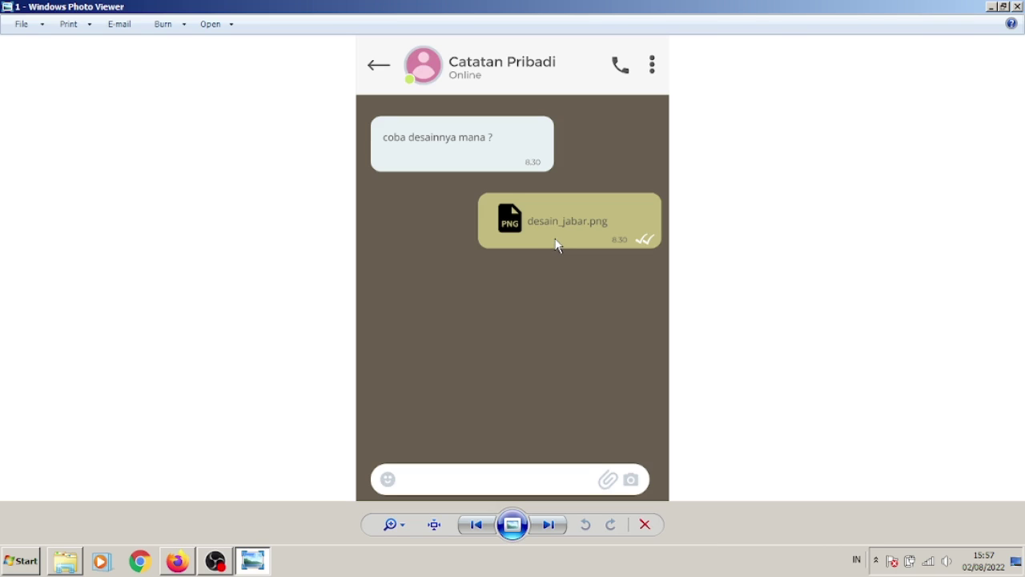
{"action": "key", "text": "Right"}
Switch to the WhatsApp page in Firefox, look at picture 2 once more in Windows Photo Viewer, and return to WhatsApp.
{"action": "left_click", "coordinate": [192, 562]}
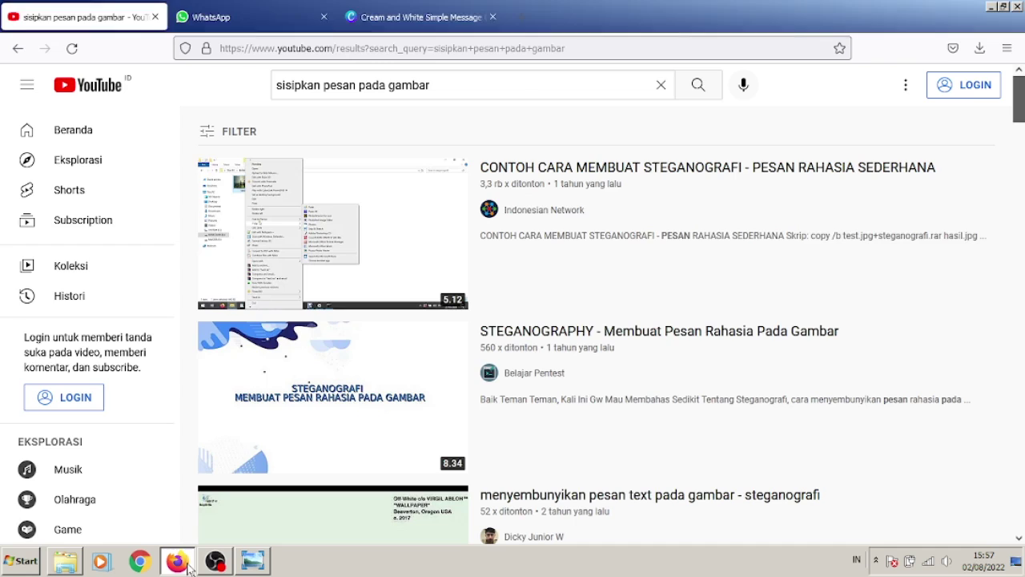
{"action": "left_click", "coordinate": [276, 15]}
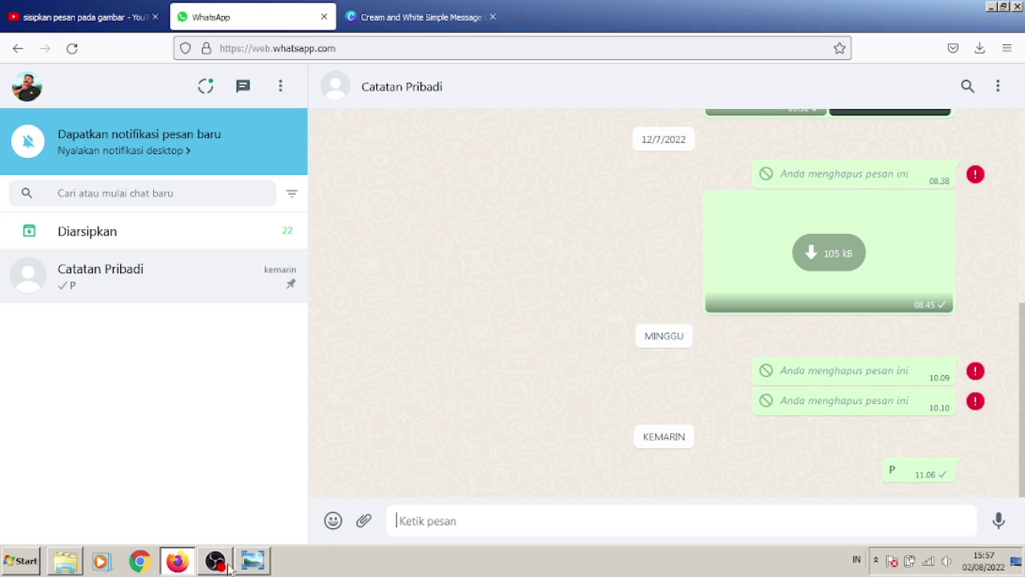
{"action": "left_click", "coordinate": [255, 561]}
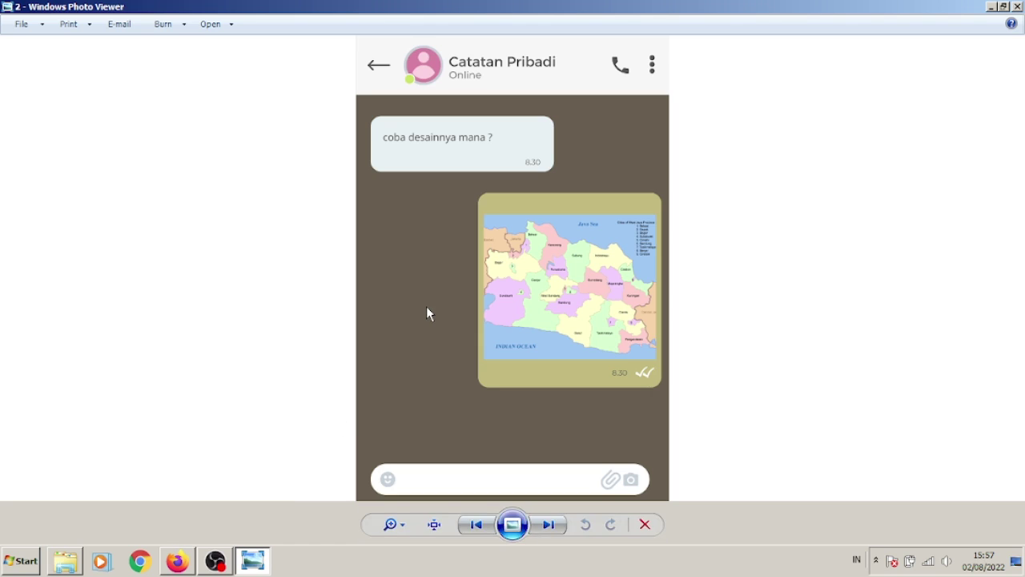
{"action": "left_click", "coordinate": [178, 562]}
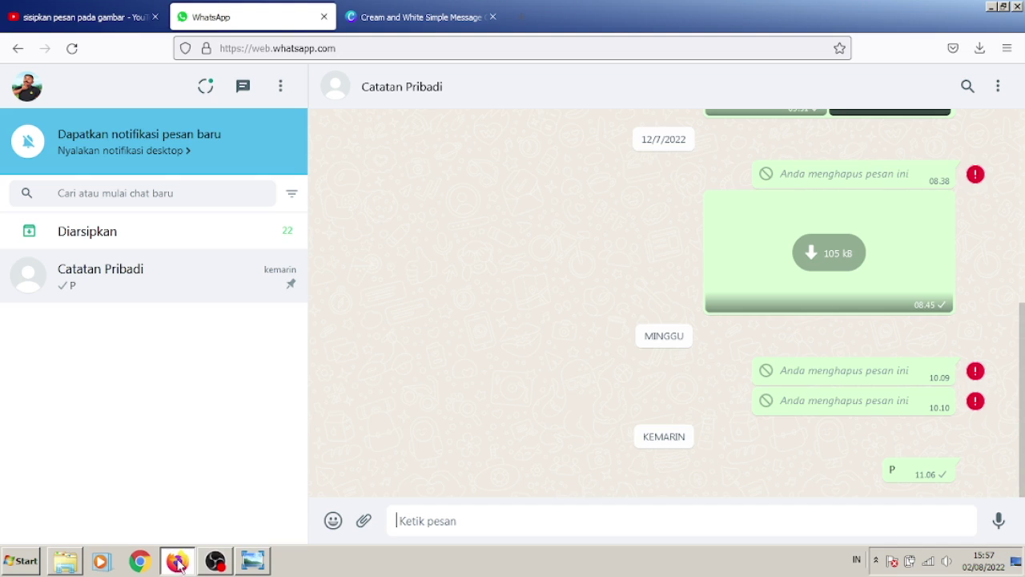
{"action": "left_click", "coordinate": [365, 522]}
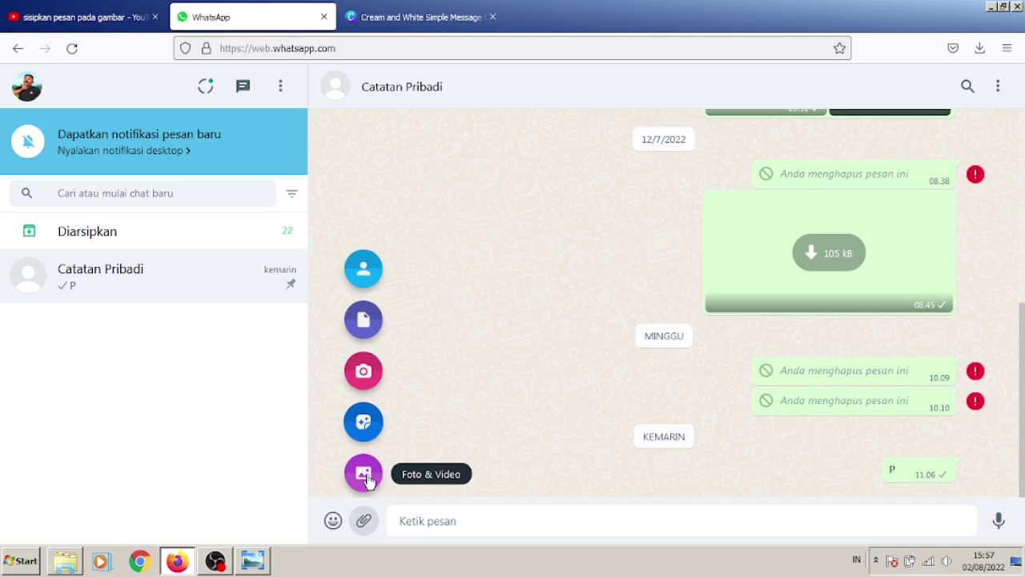
{"action": "left_click", "coordinate": [368, 480]}
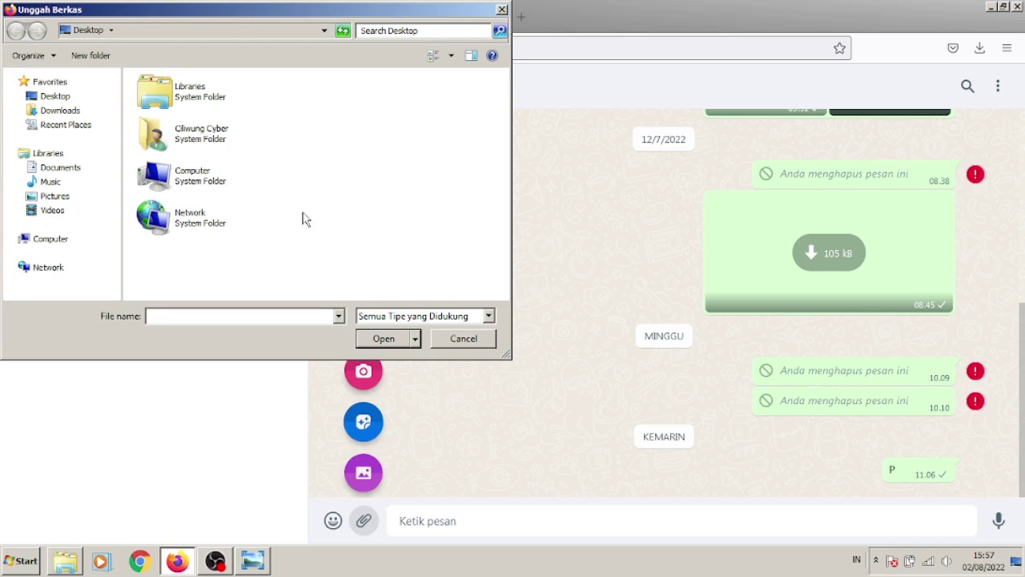
{"action": "left_click", "coordinate": [449, 340]}
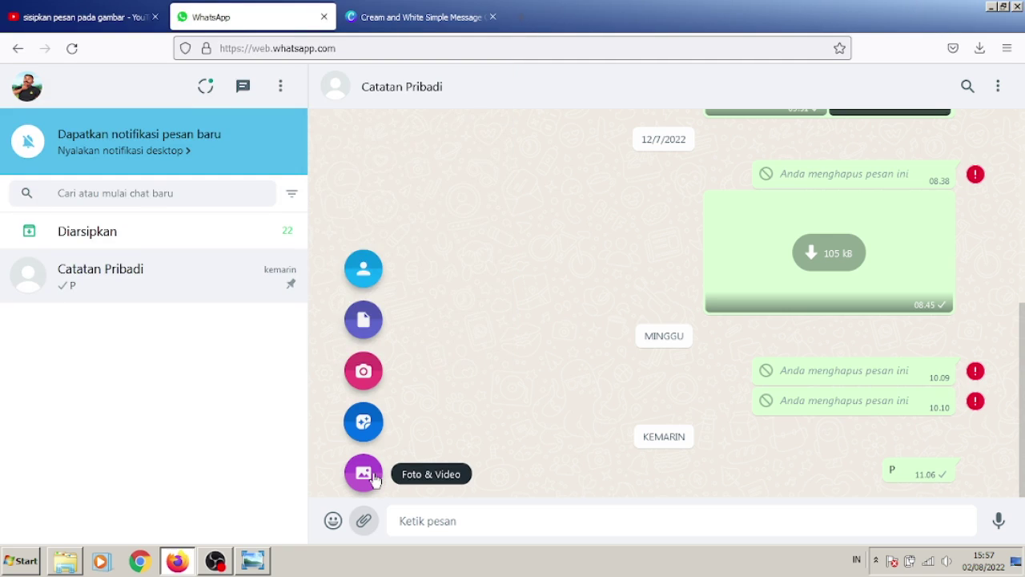
Start a photo attachment in the Catatan Pribadi chat and browse to the 1.Sisipkan pesan Gambar folder under DATA (E:), My Content, Digital Forensic.
{"action": "left_click", "coordinate": [371, 524]}
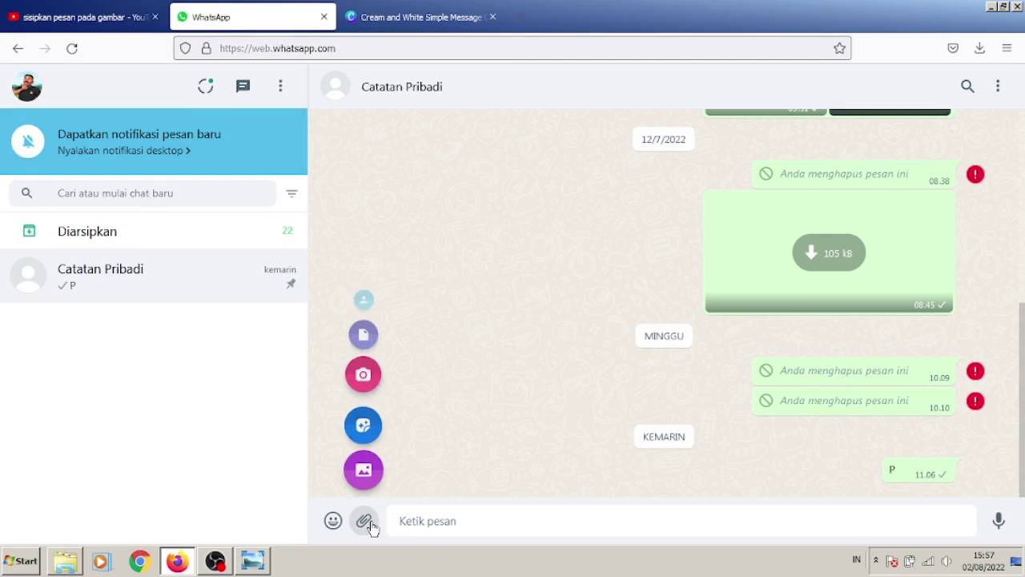
{"action": "left_click", "coordinate": [361, 477]}
{"action": "left_click", "coordinate": [50, 240]}
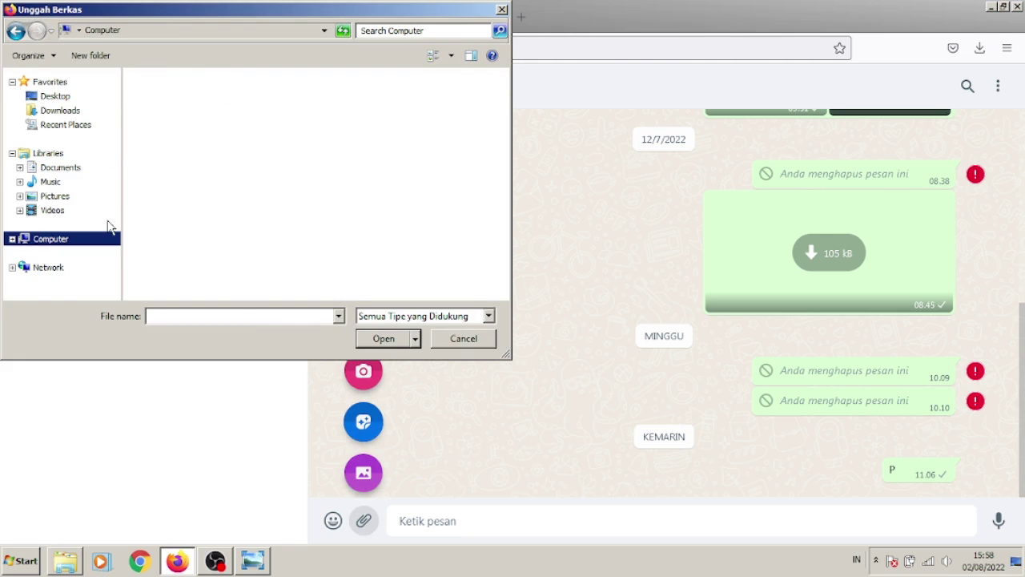
{"action": "double_click", "coordinate": [238, 153]}
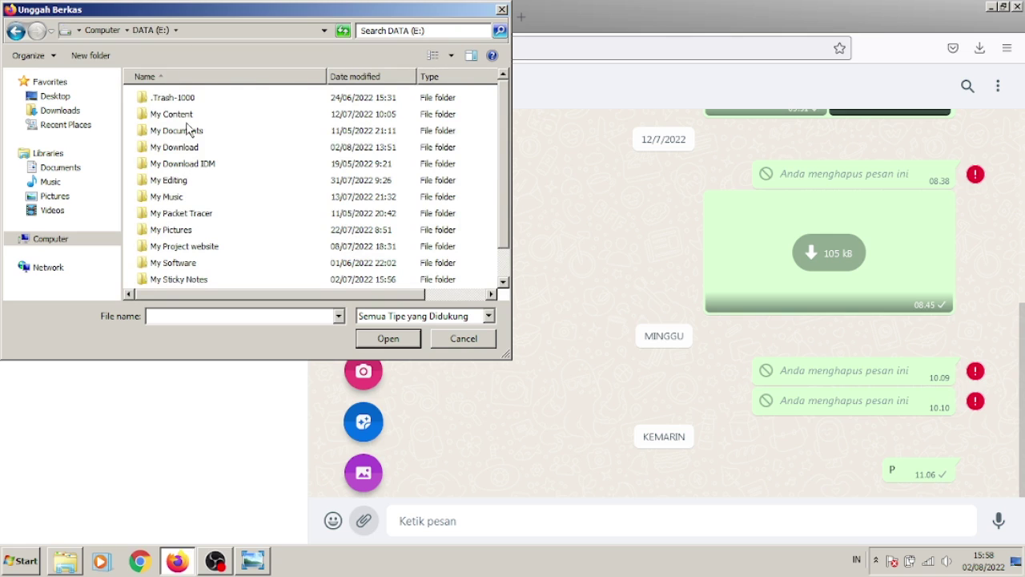
{"action": "double_click", "coordinate": [181, 114]}
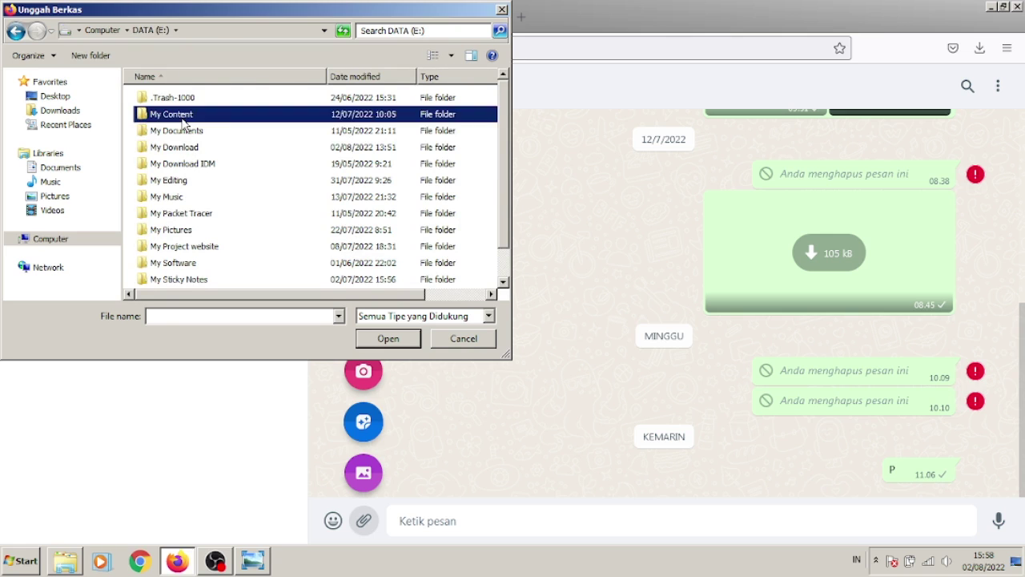
{"action": "double_click", "coordinate": [184, 97]}
{"action": "left_click", "coordinate": [182, 103]}
{"action": "double_click", "coordinate": [182, 100]}
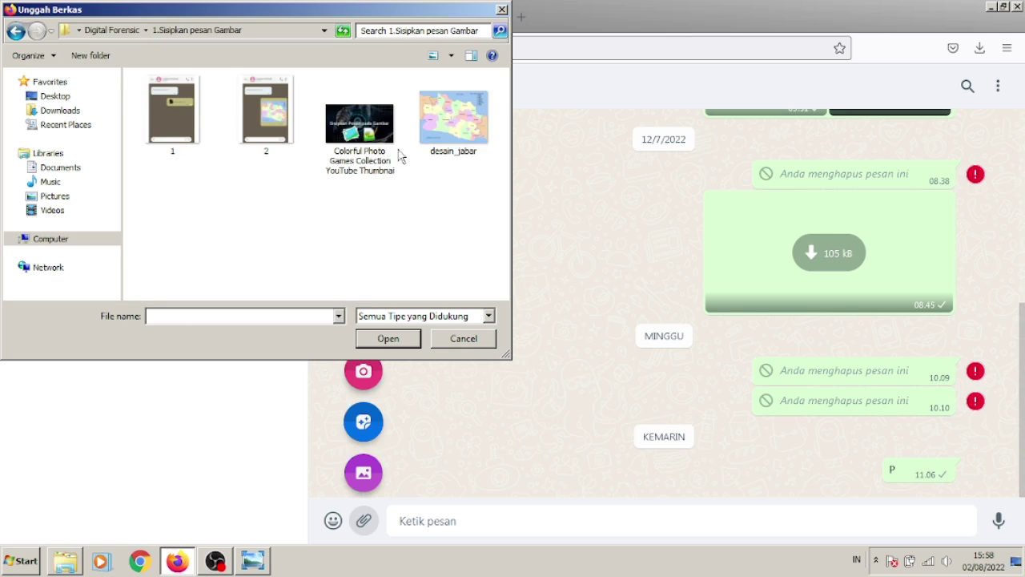
Attach desain_jabar as a photo and send it in the Catatan Pribadi chat.
{"action": "left_click", "coordinate": [456, 142]}
{"action": "left_click", "coordinate": [388, 339]}
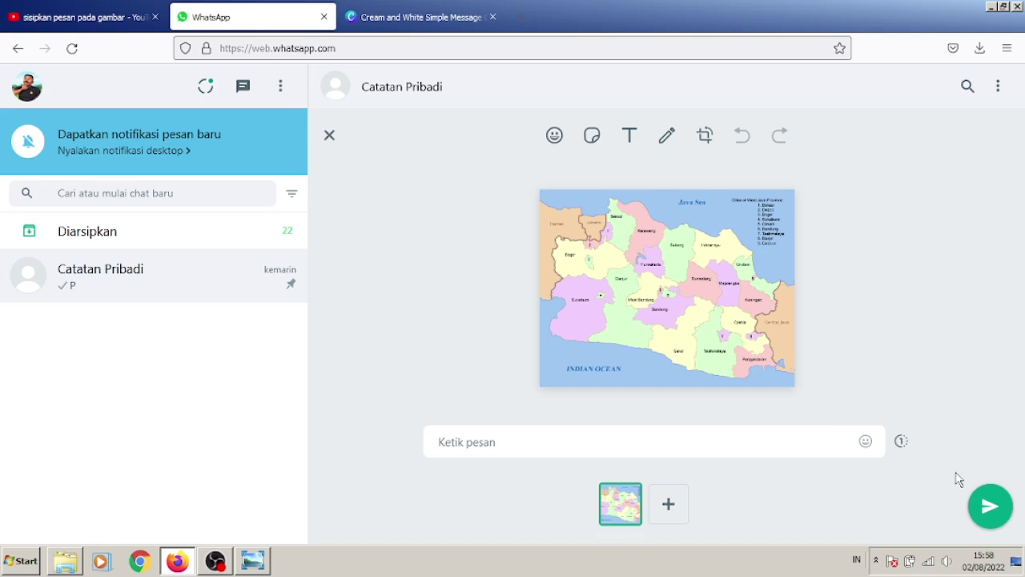
{"action": "left_click", "coordinate": [989, 506]}
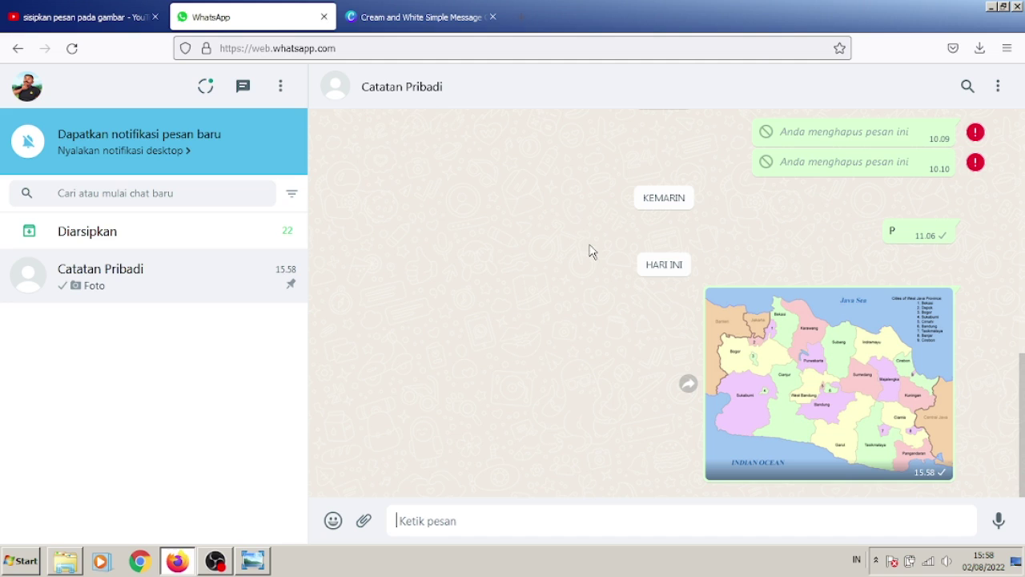
Download the sent map picture from the chat and show the downloaded file in its folder.
{"action": "mouse_move", "coordinate": [943, 304]}
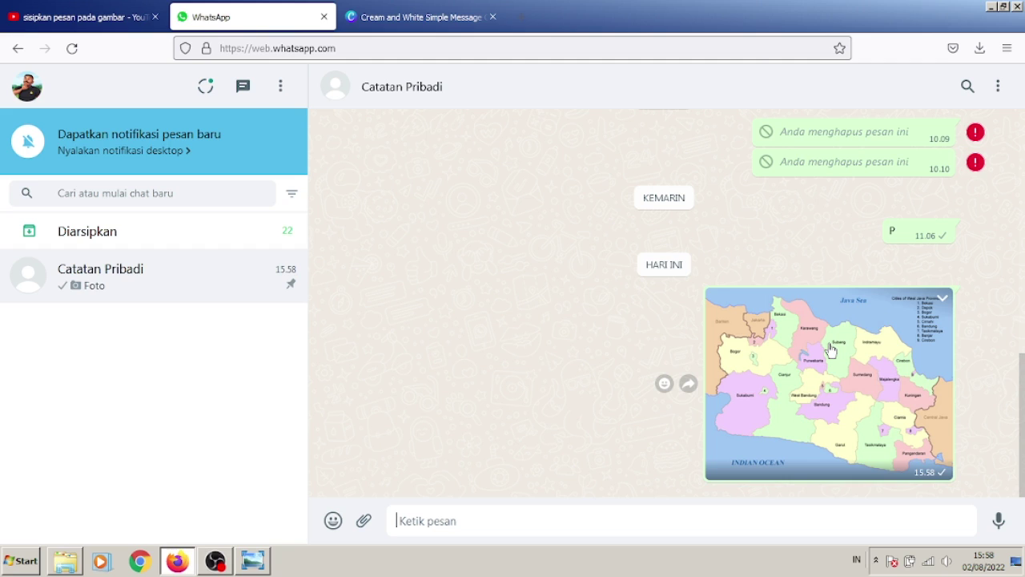
{"action": "left_click", "coordinate": [943, 299]}
{"action": "left_click", "coordinate": [851, 412]}
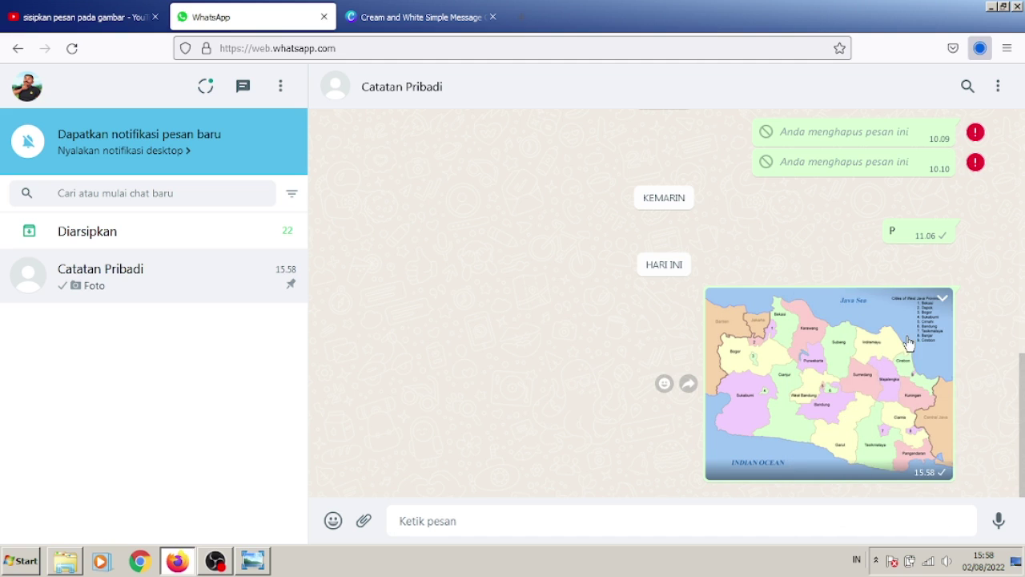
{"action": "left_click", "coordinate": [901, 149]}
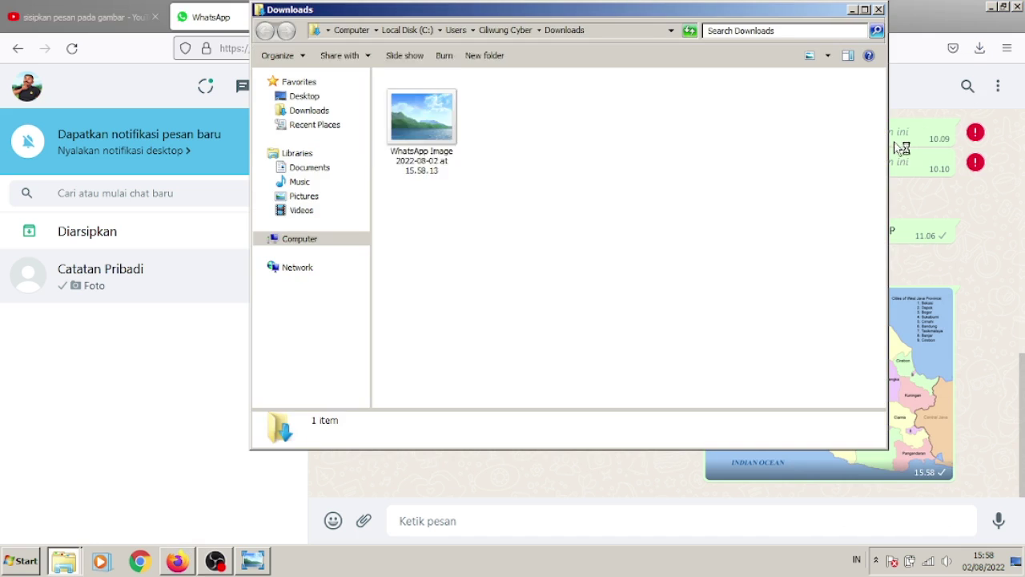
{"action": "left_click", "coordinate": [427, 155]}
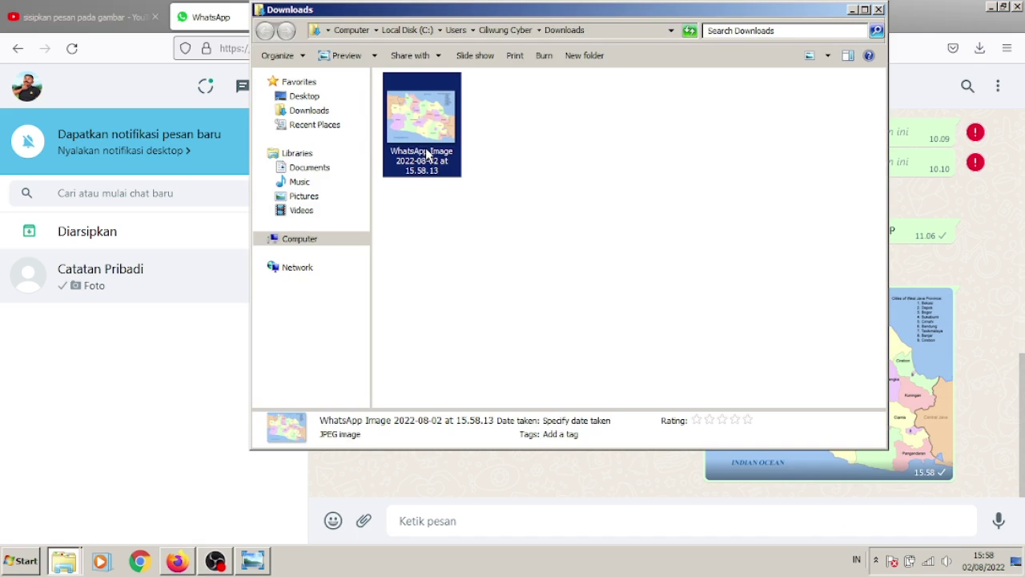
{"action": "right_click", "coordinate": [427, 154]}
{"action": "mouse_move", "coordinate": [513, 265]}
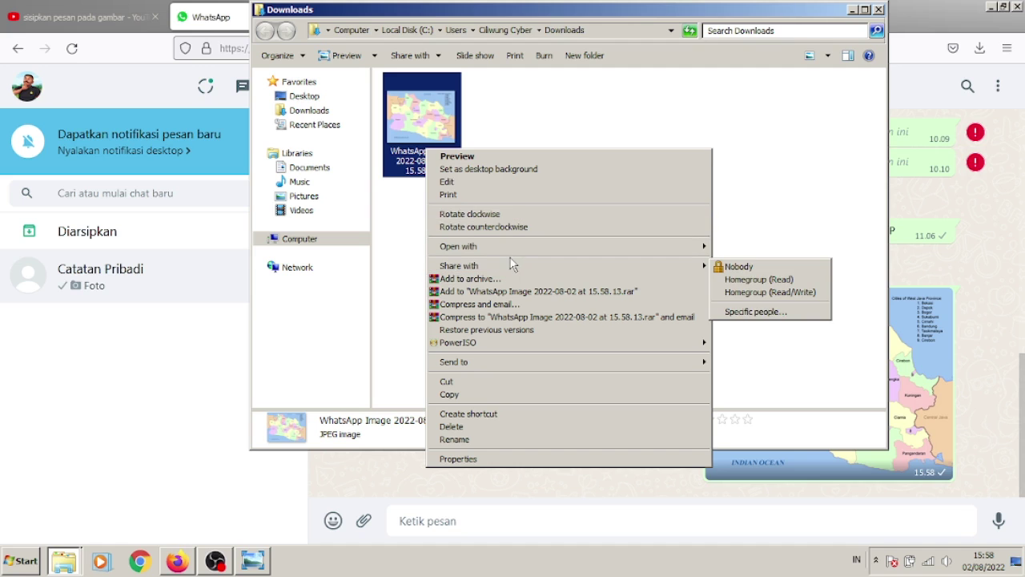
{"action": "mouse_move", "coordinate": [563, 250]}
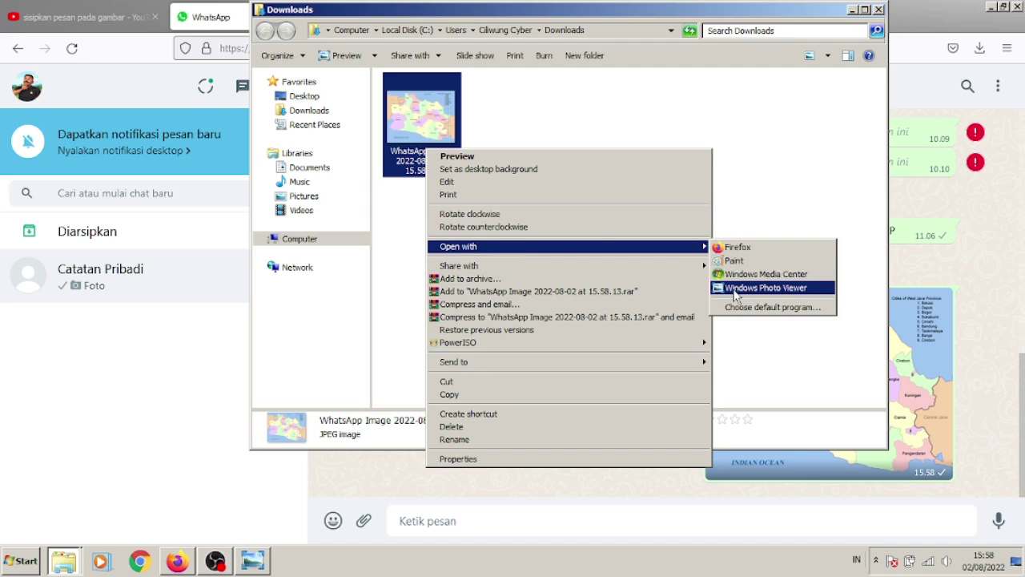
{"action": "left_click", "coordinate": [707, 208]}
Choose the notepad++ application in Program Files, Notepad++ as the program for opening the downloaded WhatsApp image.
{"action": "left_click", "coordinate": [436, 134]}
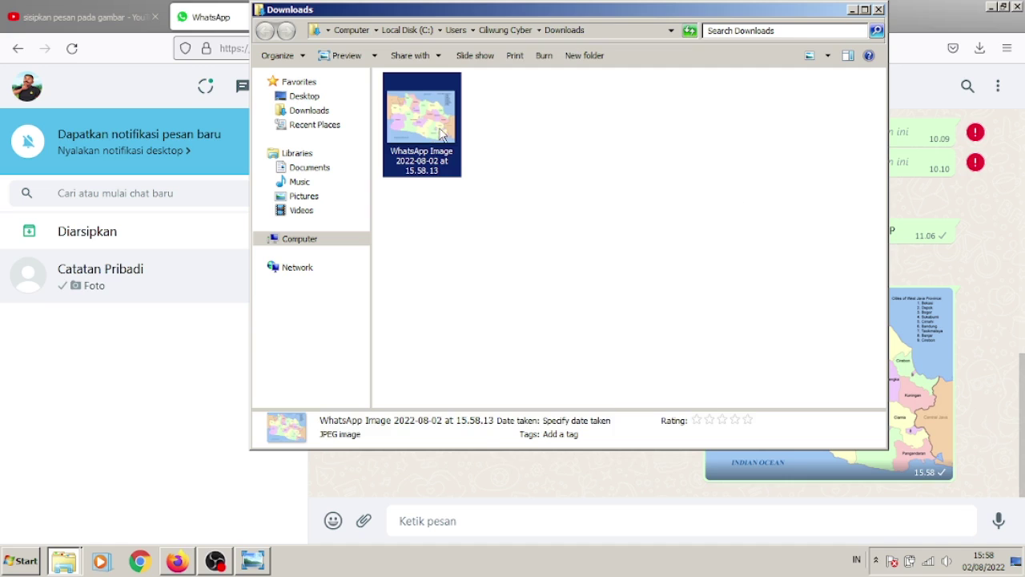
{"action": "left_click", "coordinate": [373, 56]}
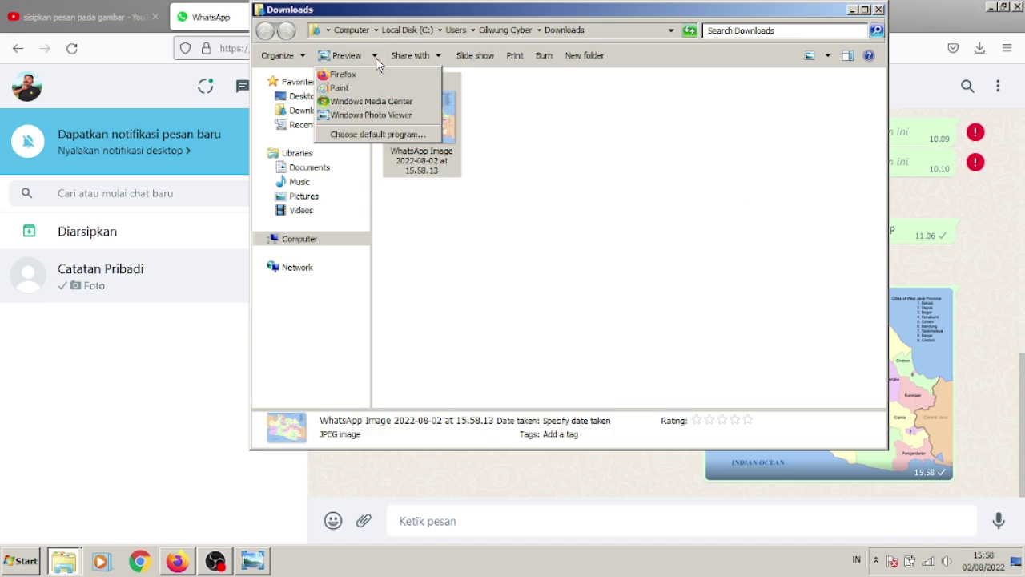
{"action": "left_click", "coordinate": [380, 136]}
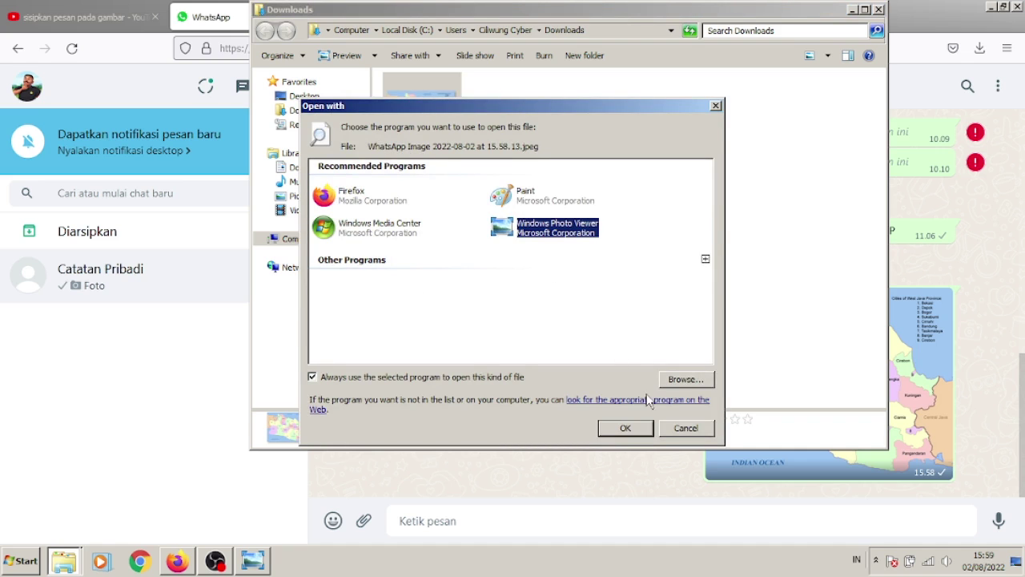
{"action": "left_click", "coordinate": [683, 380]}
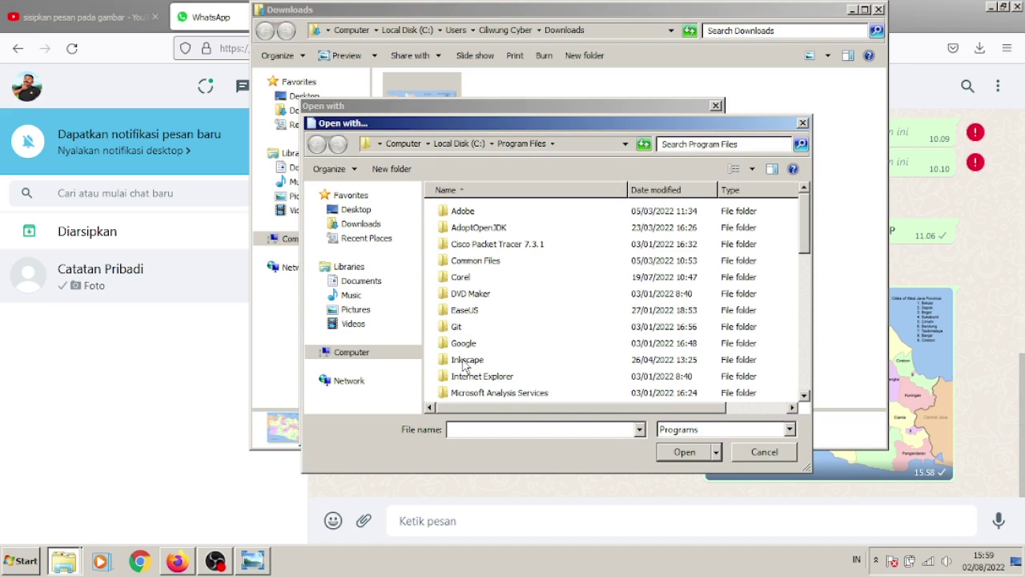
{"action": "left_click", "coordinate": [466, 362]}
{"action": "scroll", "coordinate": [472, 369], "scroll_direction": "down", "scroll_amount": 3}
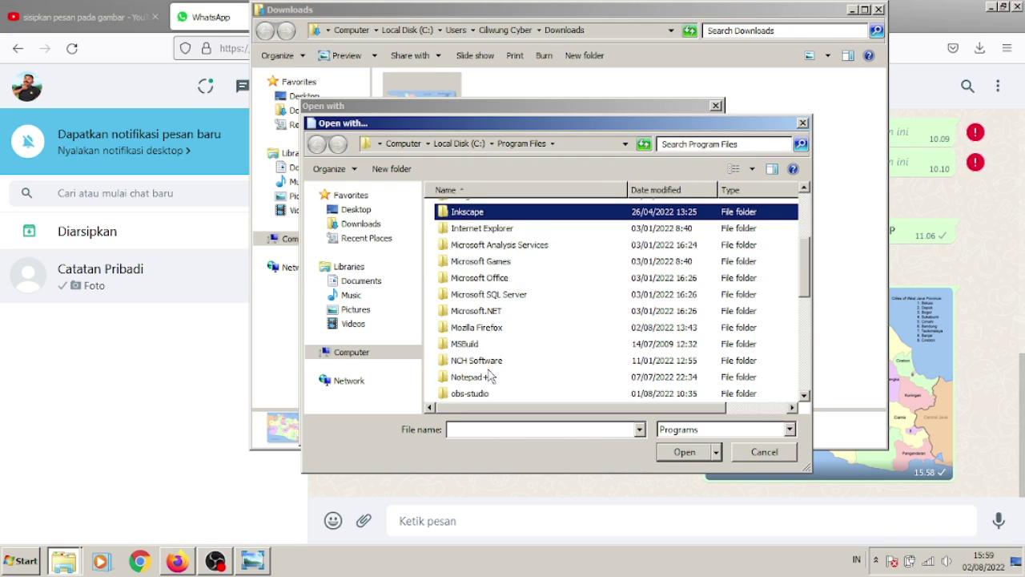
{"action": "scroll", "coordinate": [490, 375], "scroll_direction": "down", "scroll_amount": 1}
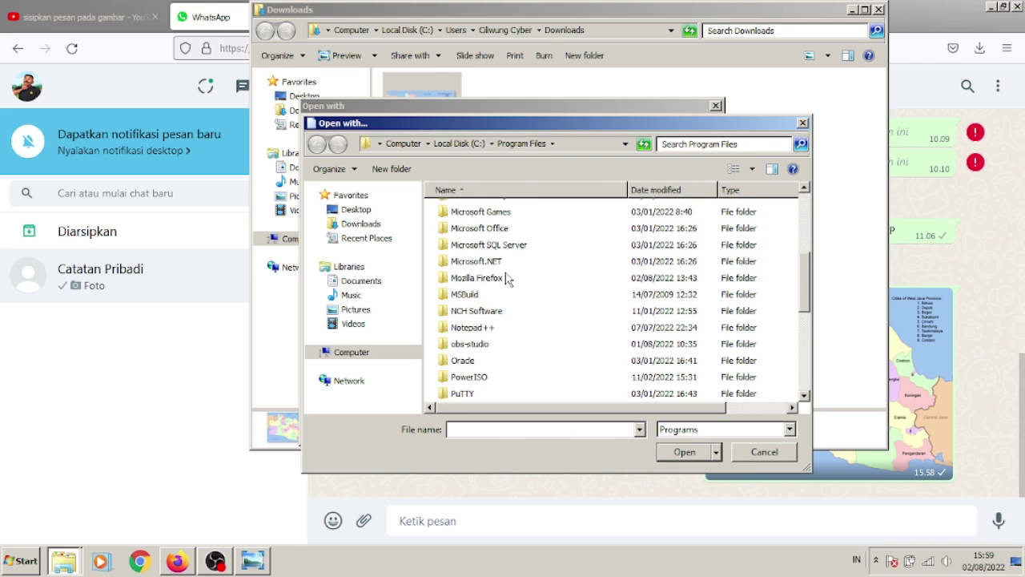
{"action": "double_click", "coordinate": [484, 334]}
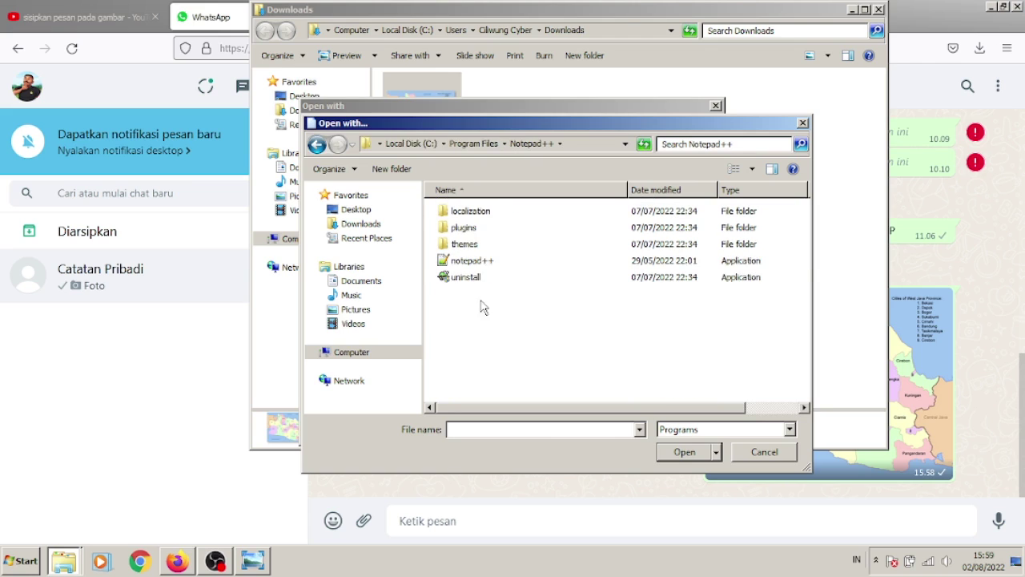
{"action": "left_click", "coordinate": [482, 263]}
{"action": "left_click", "coordinate": [685, 453]}
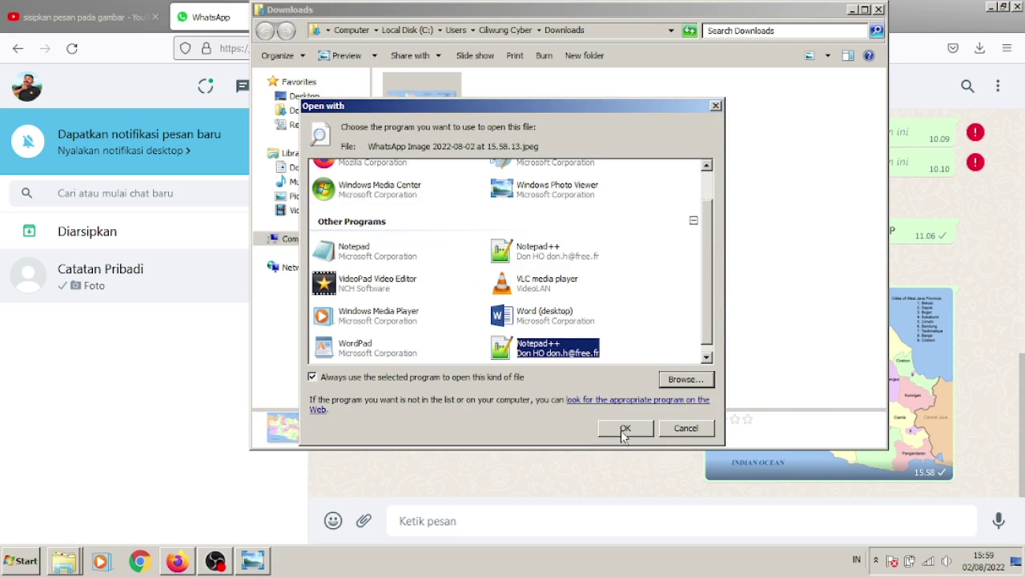
Disable always using the selected program for this file type and open the downloaded WhatsApp image in Notepad++.
{"action": "left_click", "coordinate": [403, 378]}
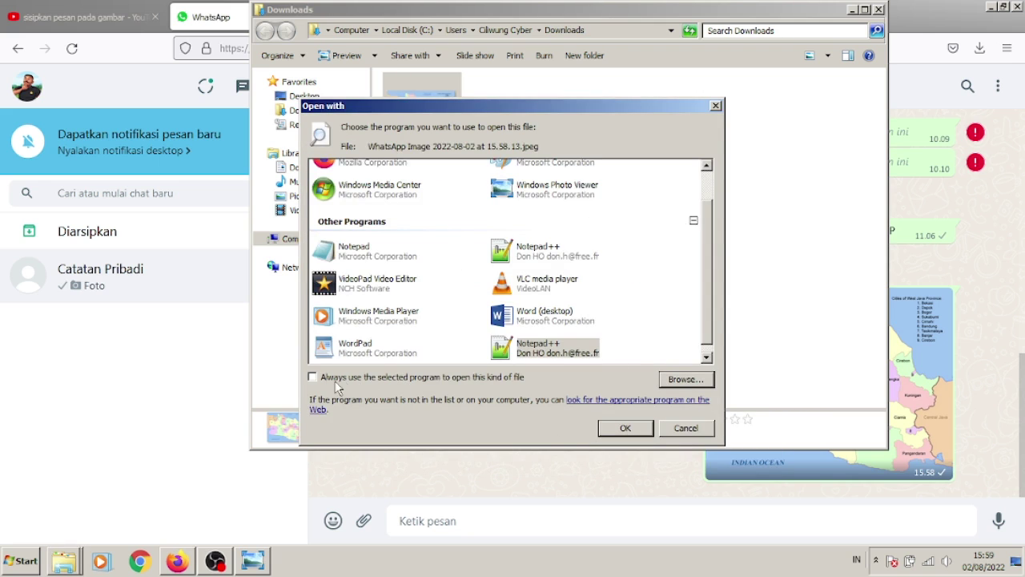
{"action": "left_click", "coordinate": [625, 430]}
{"action": "left_click", "coordinate": [562, 258]}
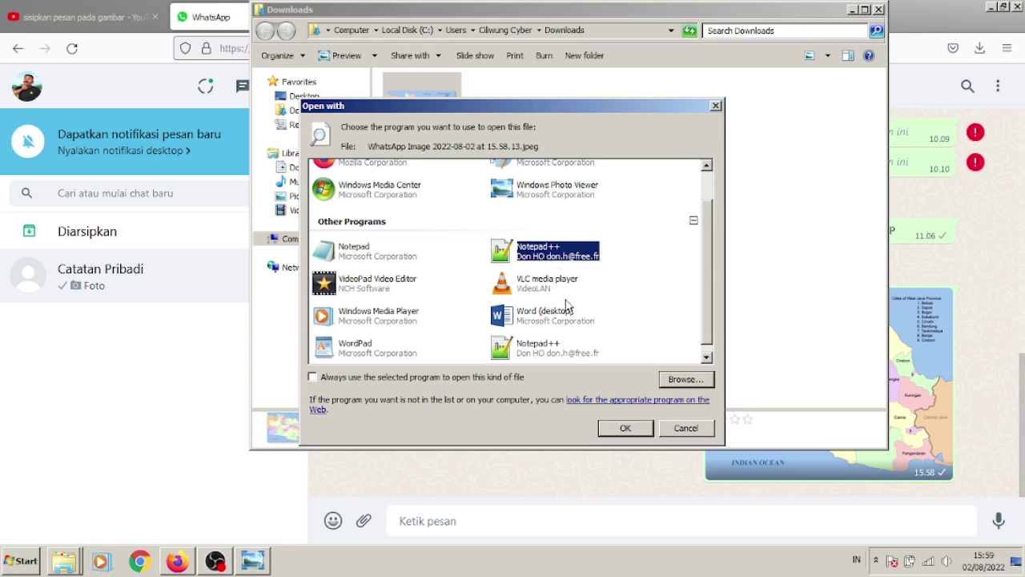
{"action": "left_click", "coordinate": [570, 354]}
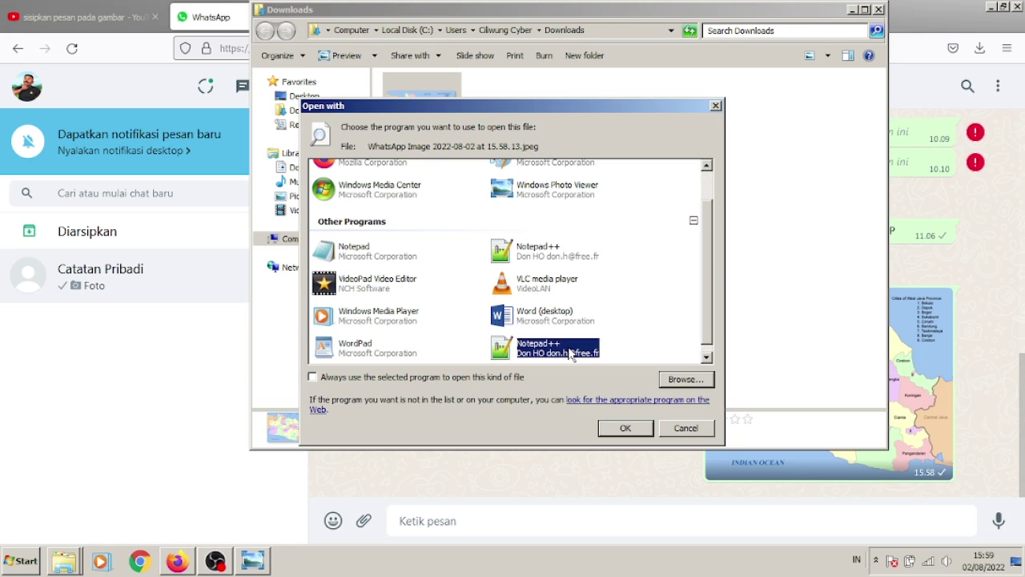
{"action": "left_click", "coordinate": [628, 431]}
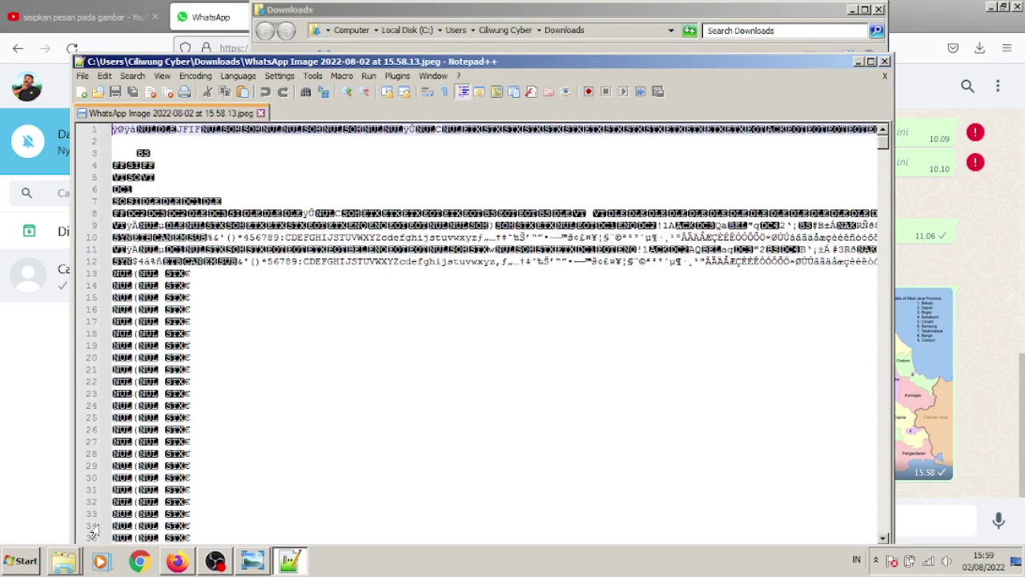
Compare the original desain_jabar in the 1.Sisipkan pesan Gambar folder with the WhatsApp image in the Downloads folder.
{"action": "left_click", "coordinate": [70, 506]}
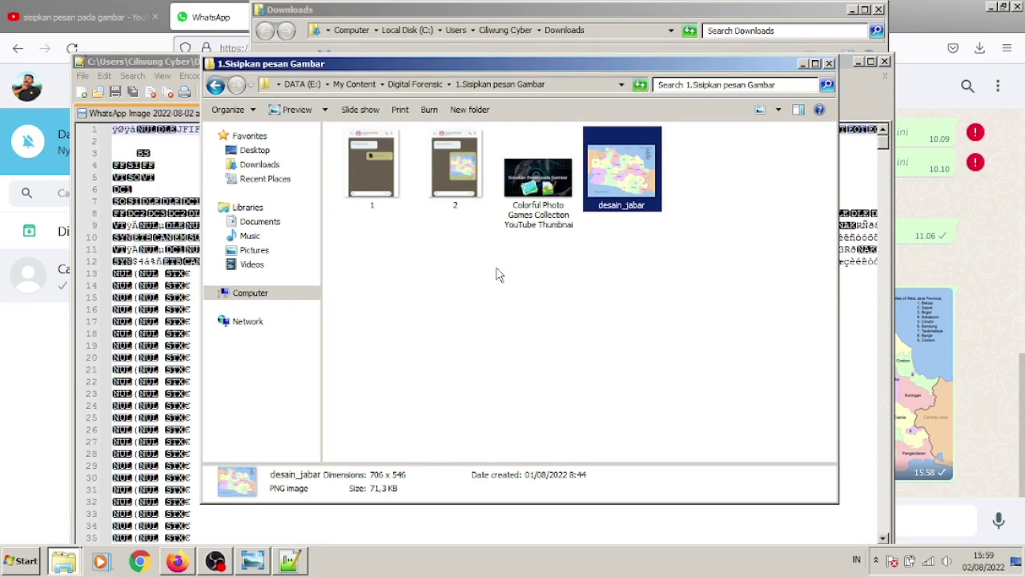
{"action": "left_click", "coordinate": [638, 183]}
{"action": "left_click", "coordinate": [571, 13]}
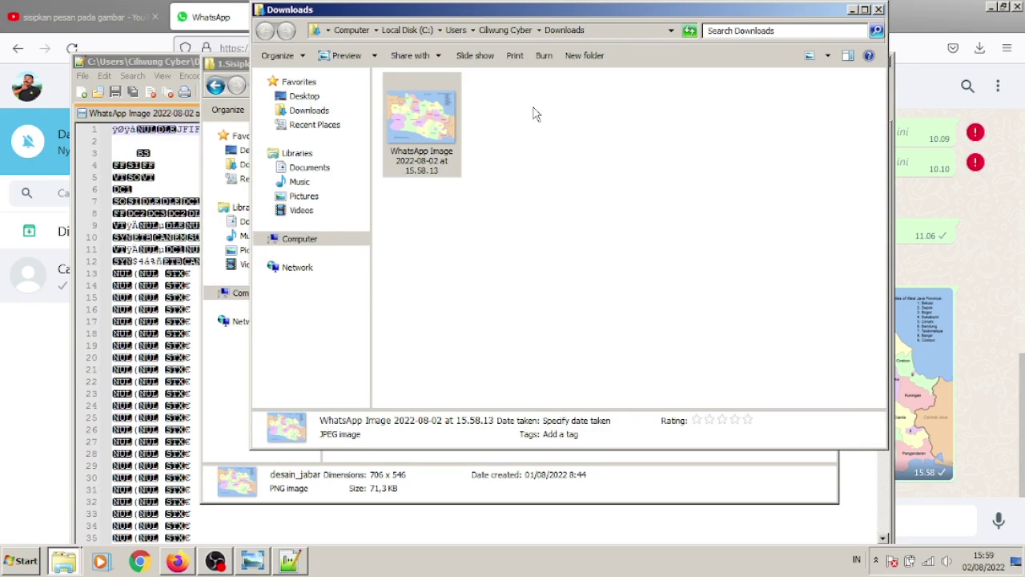
{"action": "left_click", "coordinate": [439, 171]}
{"action": "left_click", "coordinate": [405, 138]}
{"action": "left_click", "coordinate": [490, 174]}
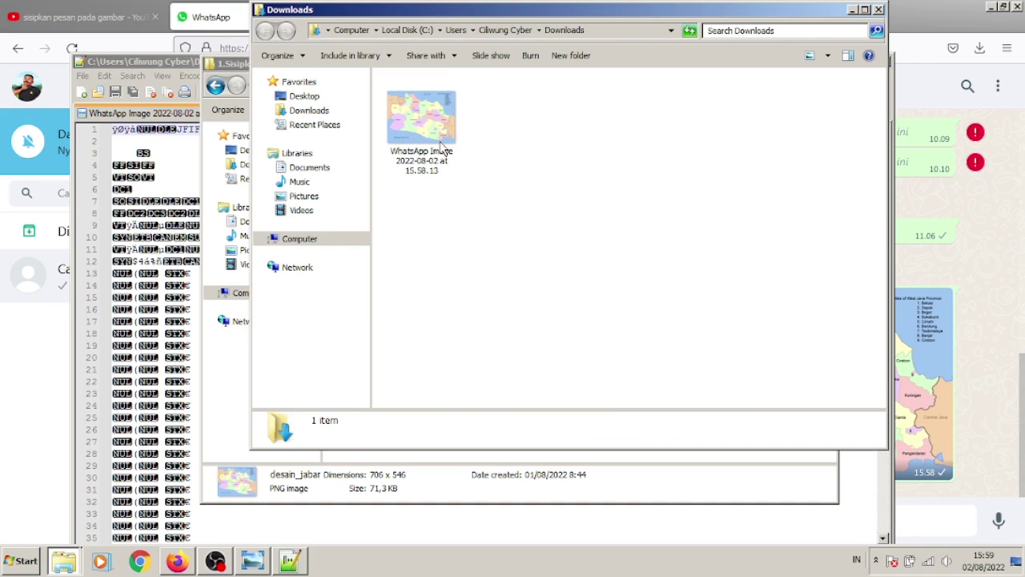
View the file size and other general properties of the downloaded WhatsApp image, and close its properties.
{"action": "left_click", "coordinate": [433, 142]}
{"action": "right_click", "coordinate": [433, 142]}
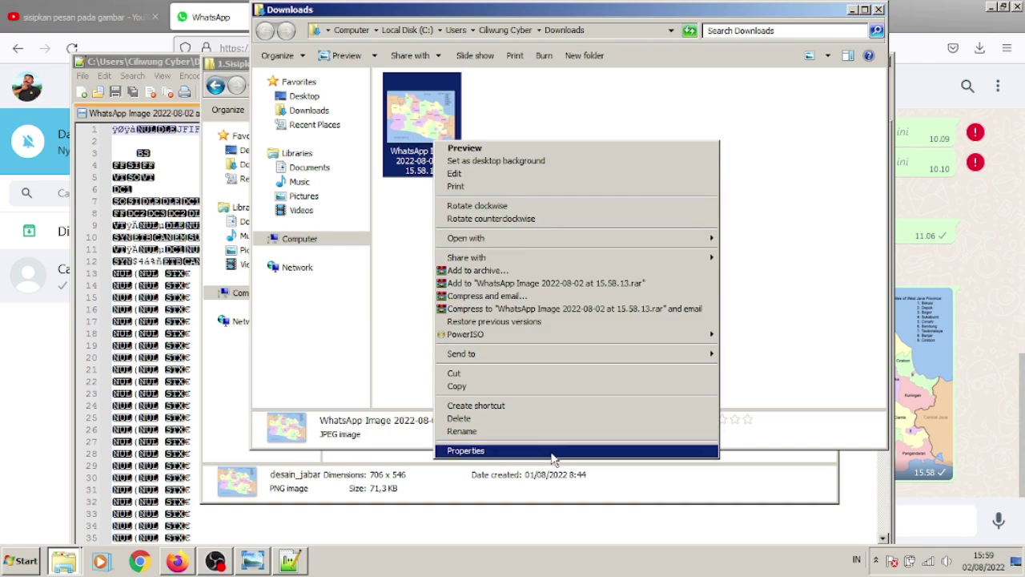
{"action": "left_click", "coordinate": [425, 458]}
{"action": "left_click", "coordinate": [596, 209]}
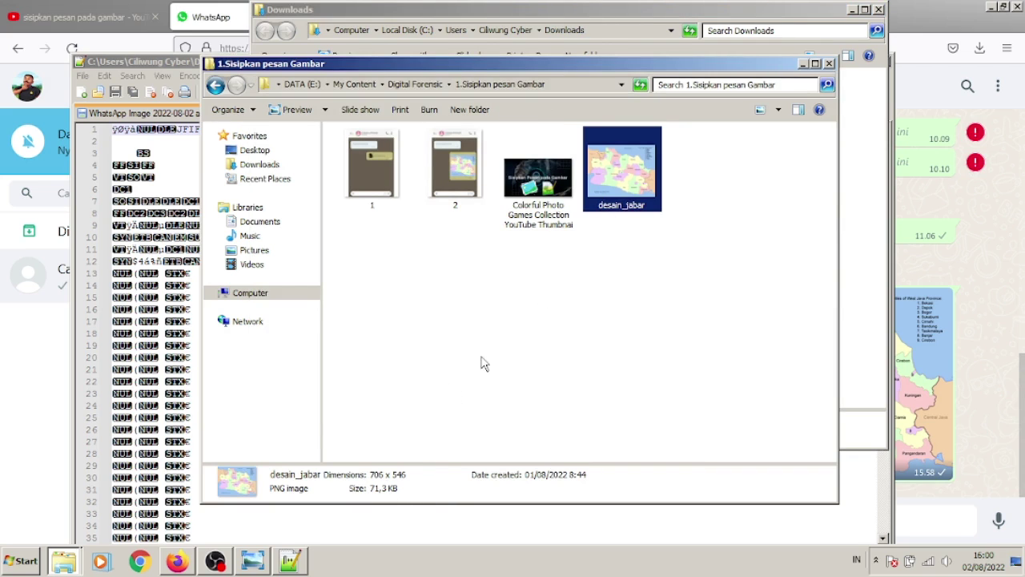
{"action": "left_click", "coordinate": [510, 24]}
{"action": "right_click", "coordinate": [449, 154]}
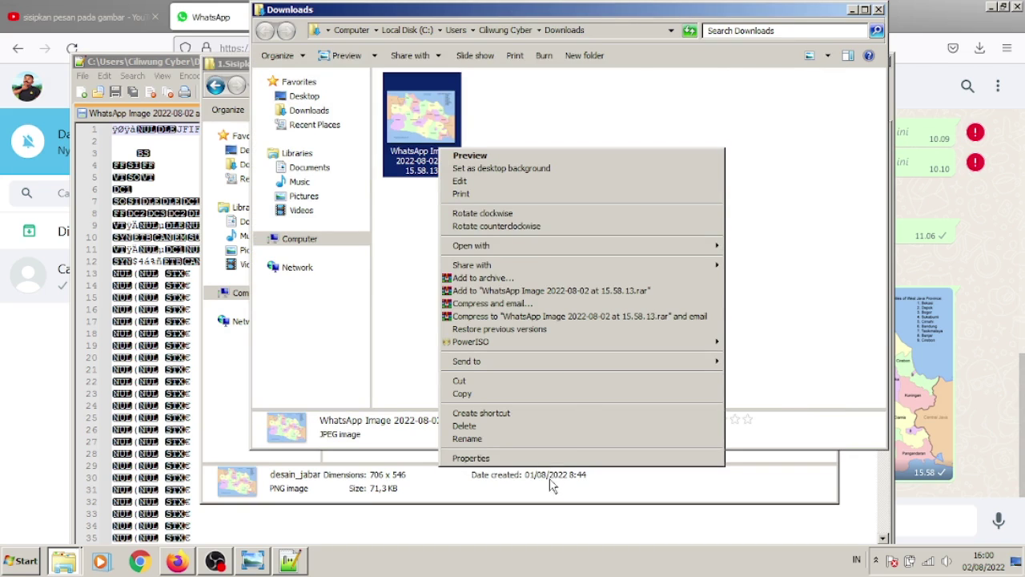
{"action": "left_click", "coordinate": [529, 457]}
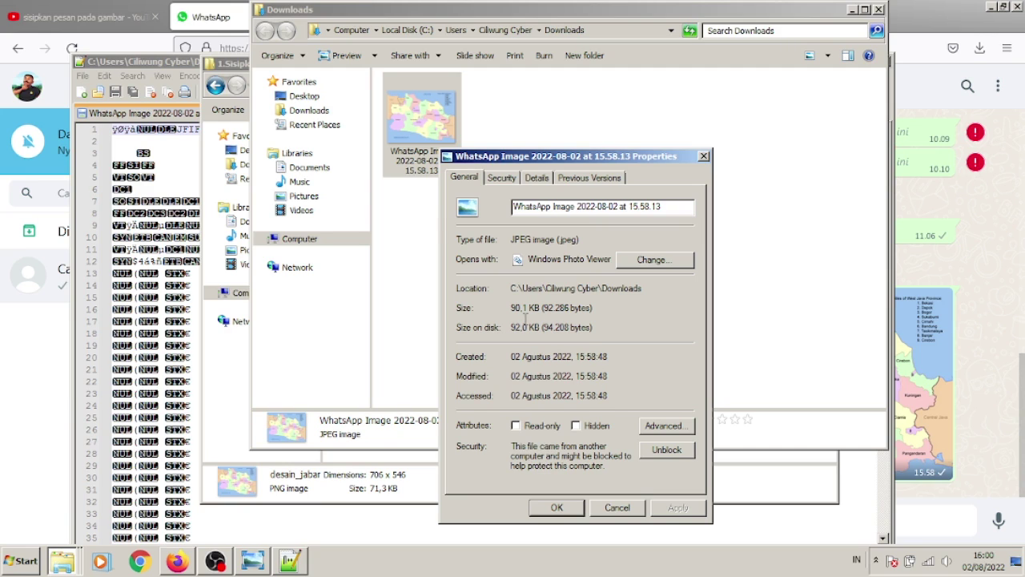
{"action": "left_click", "coordinate": [704, 156]}
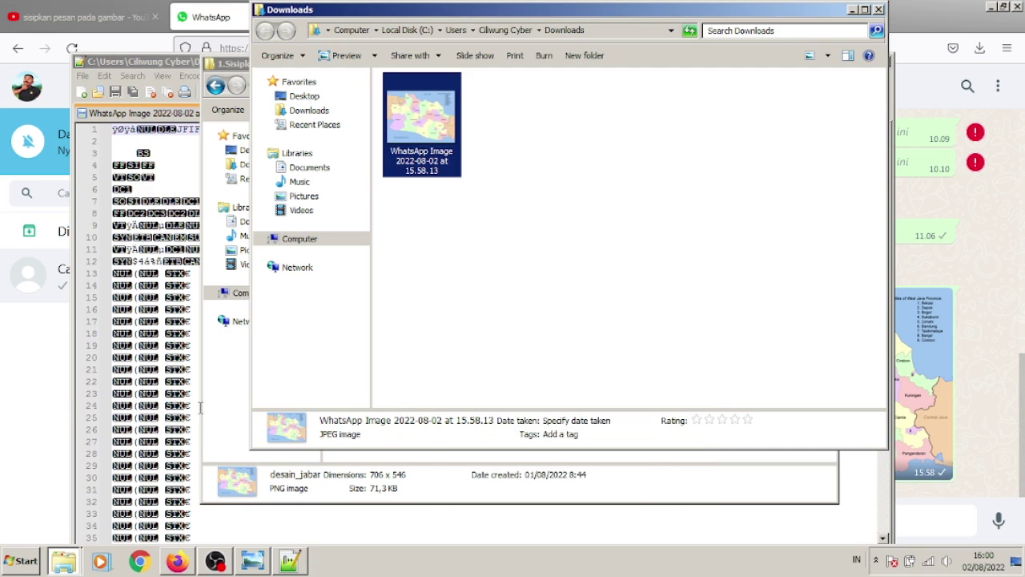
Open the original desain_jabar from the 1.Sisipkan pesan Gambar folder in Notepad++.
{"action": "left_click", "coordinate": [425, 481]}
{"action": "left_click", "coordinate": [501, 318]}
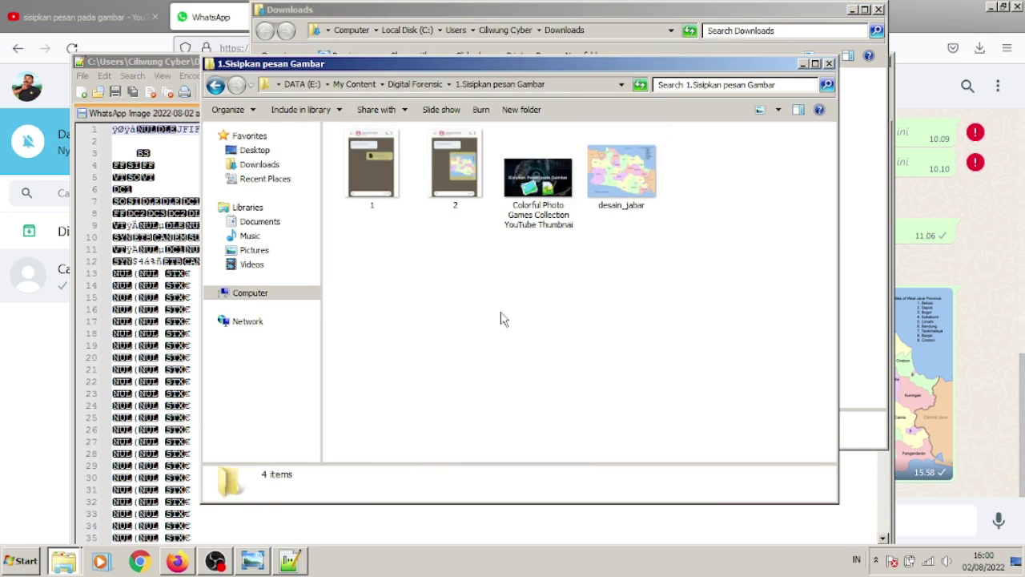
{"action": "left_click", "coordinate": [615, 187]}
{"action": "right_click", "coordinate": [614, 184]}
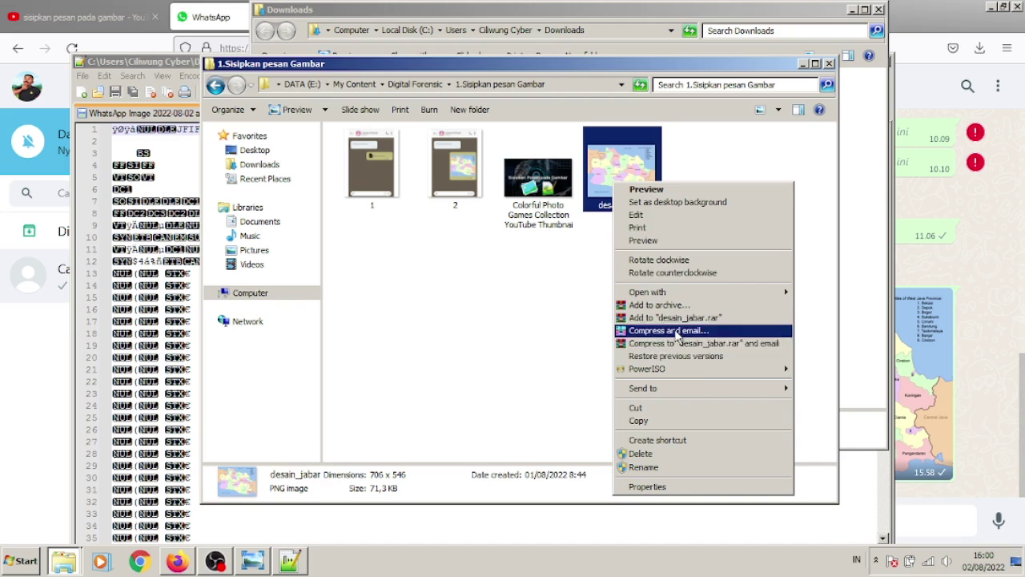
{"action": "left_click", "coordinate": [571, 304]}
{"action": "left_click", "coordinate": [629, 197]}
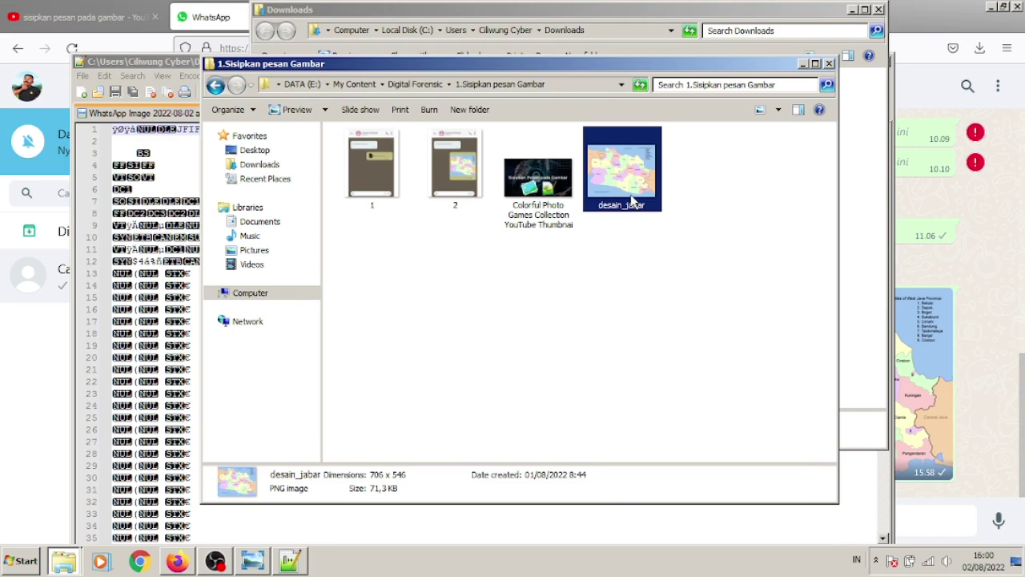
{"action": "right_click", "coordinate": [631, 199]}
{"action": "mouse_move", "coordinate": [725, 407]}
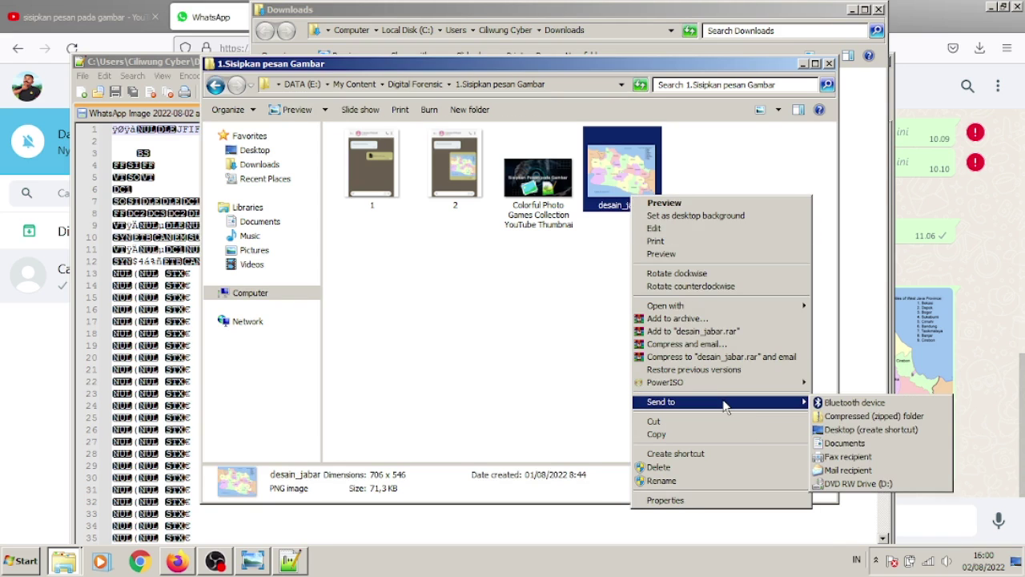
{"action": "mouse_move", "coordinate": [732, 305]}
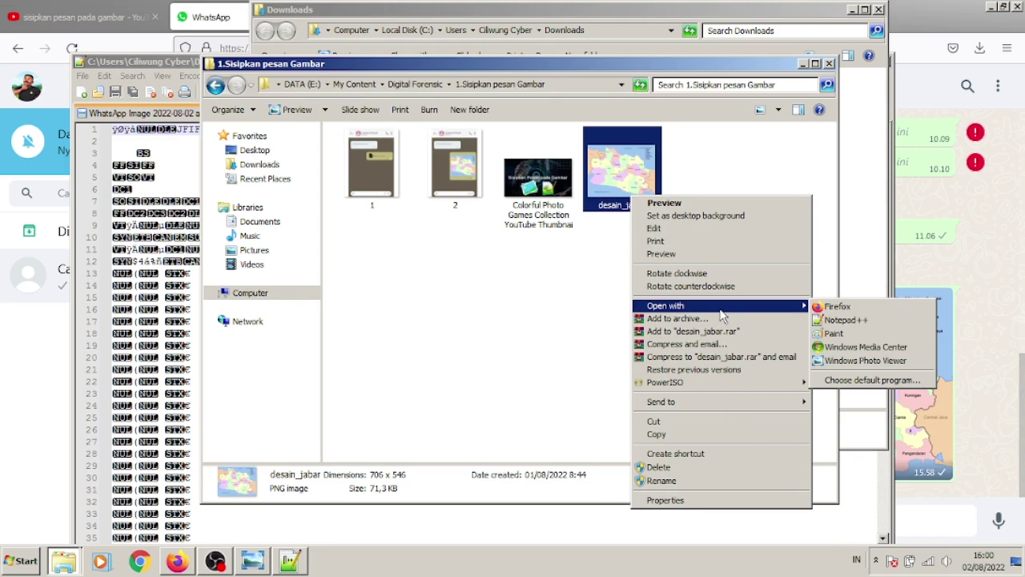
{"action": "left_click", "coordinate": [841, 320]}
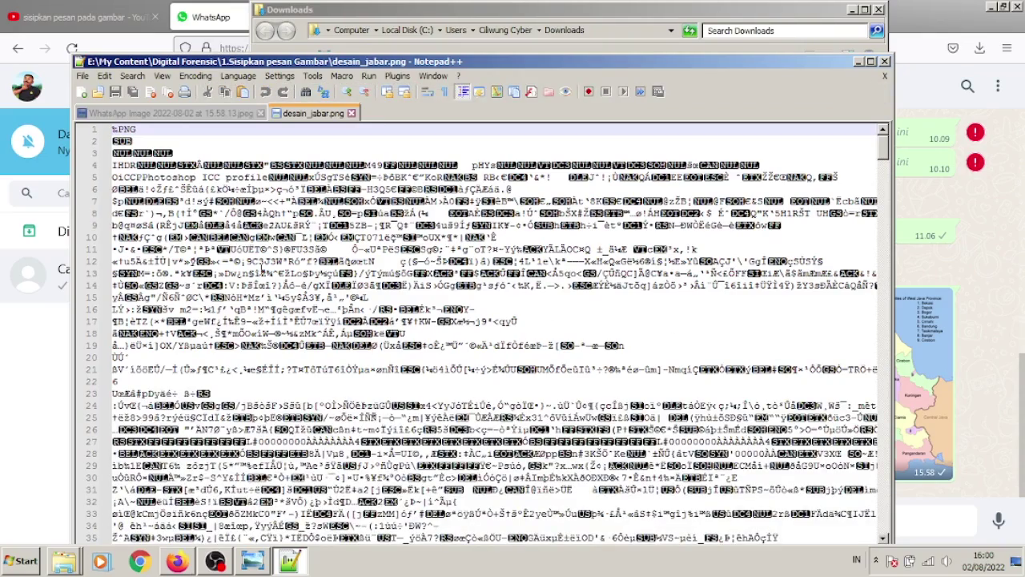
Look through the contents of desain_jabar.png for comparison and close that file.
{"action": "scroll", "coordinate": [553, 264], "scroll_direction": "down", "scroll_amount": 1}
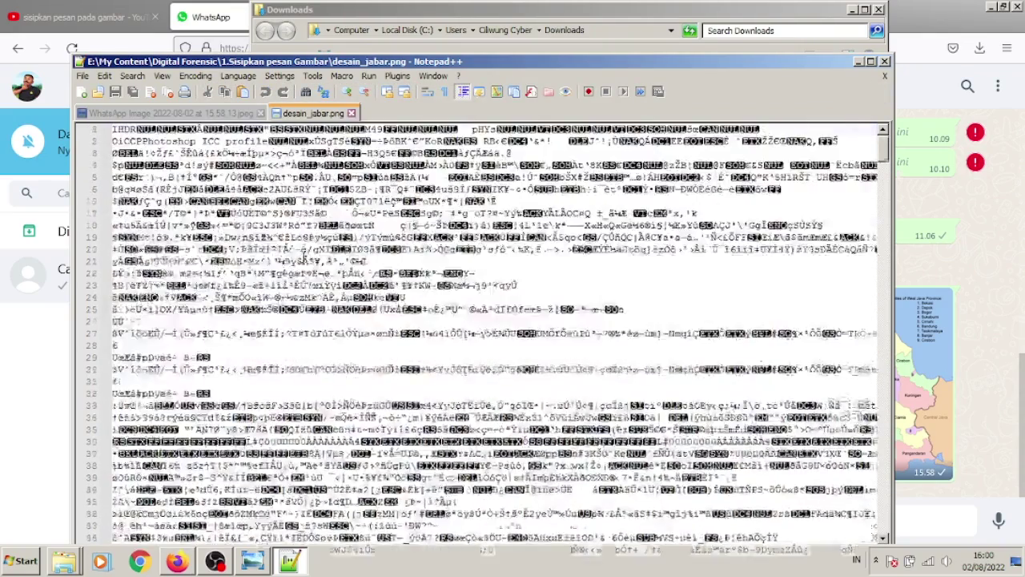
{"action": "left_click_drag", "start_coordinate": [884, 151], "coordinate": [886, 452]}
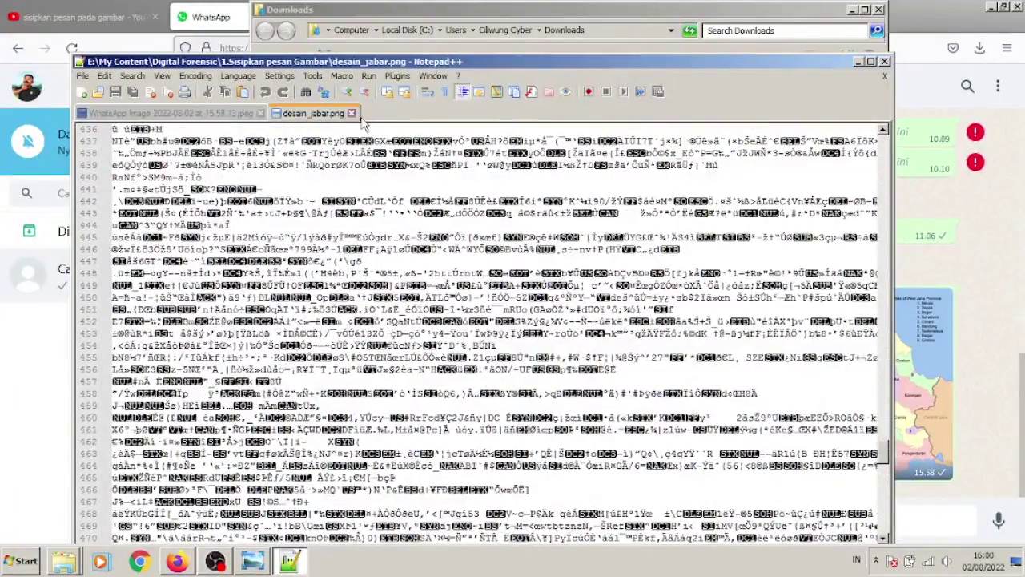
{"action": "left_click", "coordinate": [350, 113]}
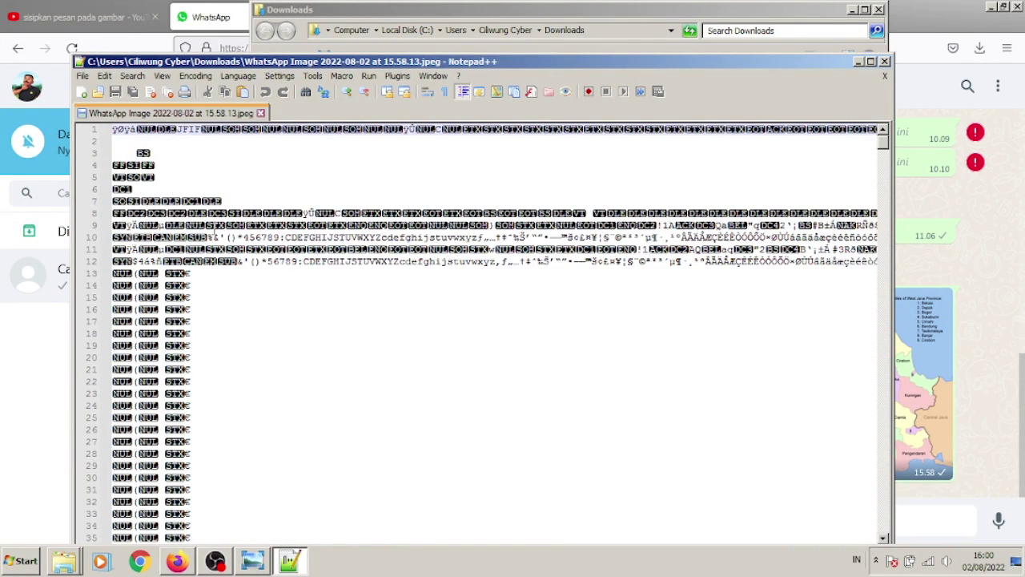
Examine the downloaded WhatsApp image's contents through to the last line for the hidden message.
{"action": "scroll", "coordinate": [215, 229], "scroll_direction": "down", "scroll_amount": 4}
{"action": "scroll", "coordinate": [214, 229], "scroll_direction": "up", "scroll_amount": 4}
{"action": "scroll", "coordinate": [264, 166], "scroll_direction": "down", "scroll_amount": 20}
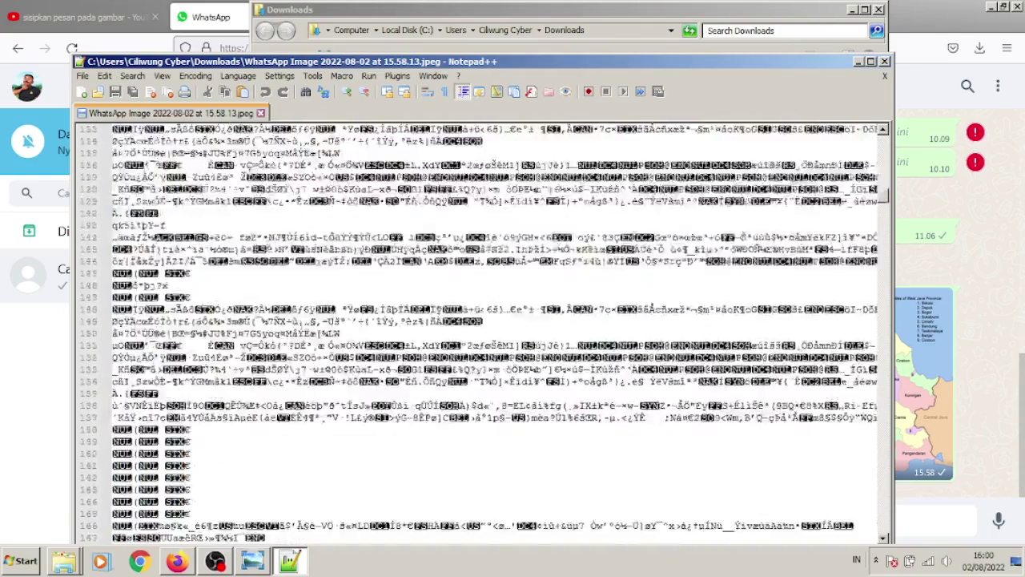
{"action": "scroll", "coordinate": [889, 196], "scroll_direction": "down", "scroll_amount": 20}
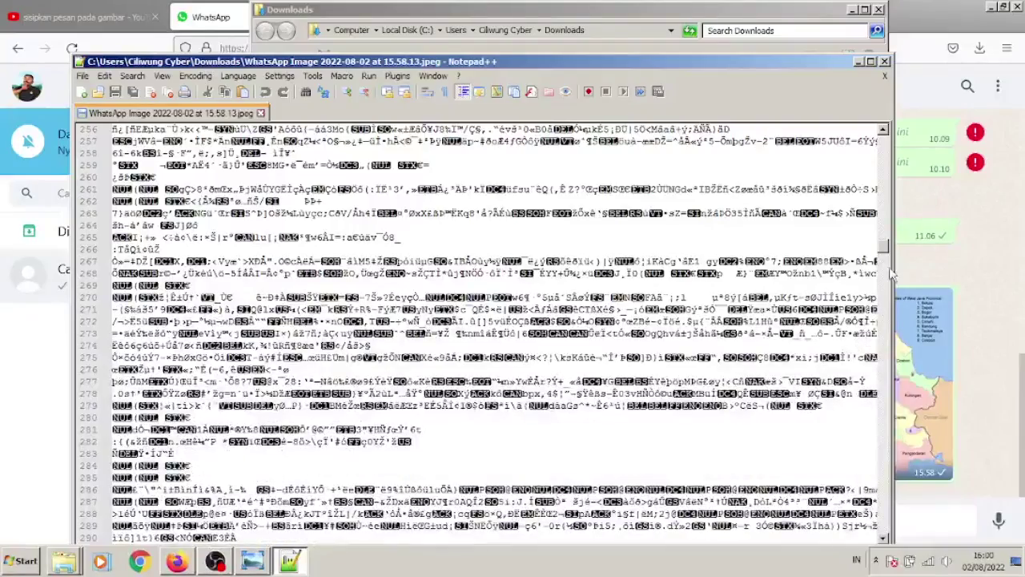
{"action": "left_click_drag", "start_coordinate": [891, 274], "coordinate": [889, 537]}
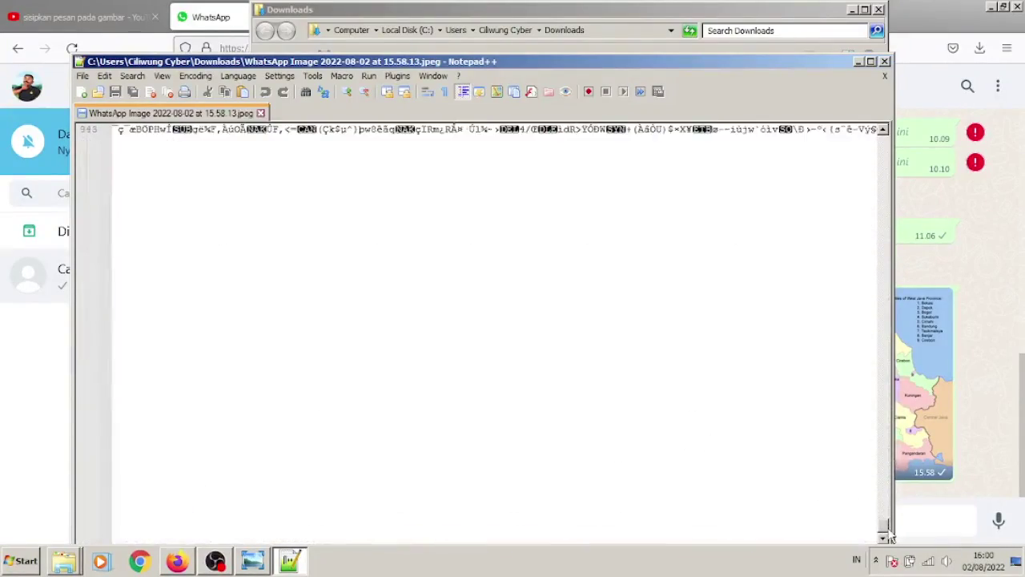
{"action": "scroll", "coordinate": [516, 317], "scroll_direction": "up", "scroll_amount": 4}
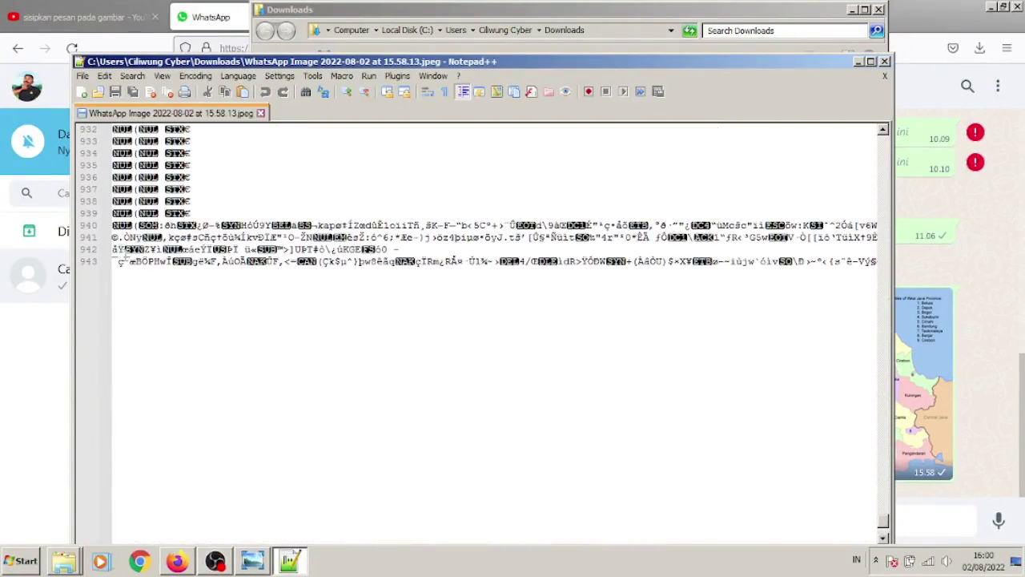
Close the downloaded image's file and Notepad++, and return to the Downloads folder window.
{"action": "left_click", "coordinate": [260, 113]}
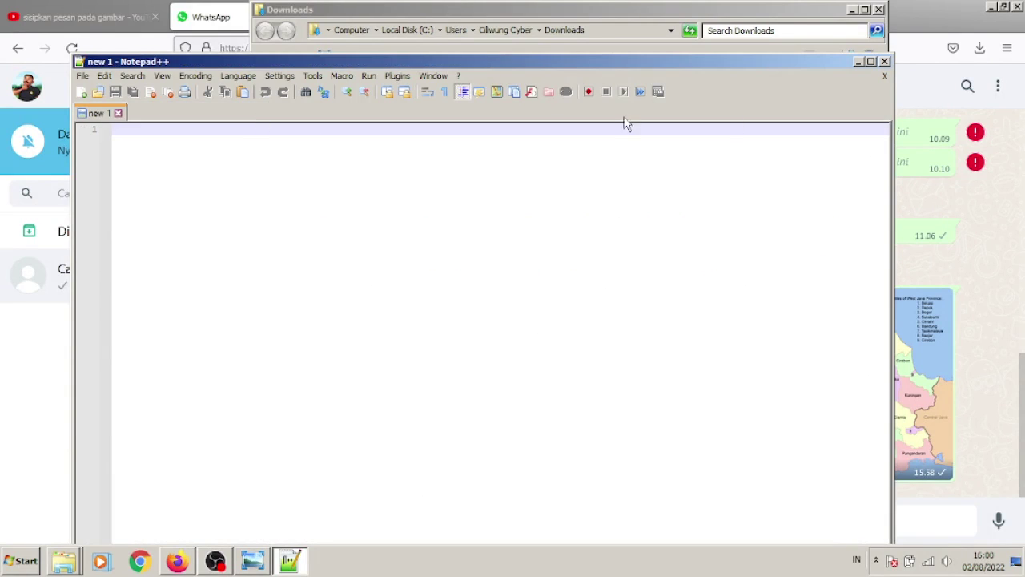
{"action": "left_click", "coordinate": [884, 61]}
{"action": "left_click", "coordinate": [575, 11]}
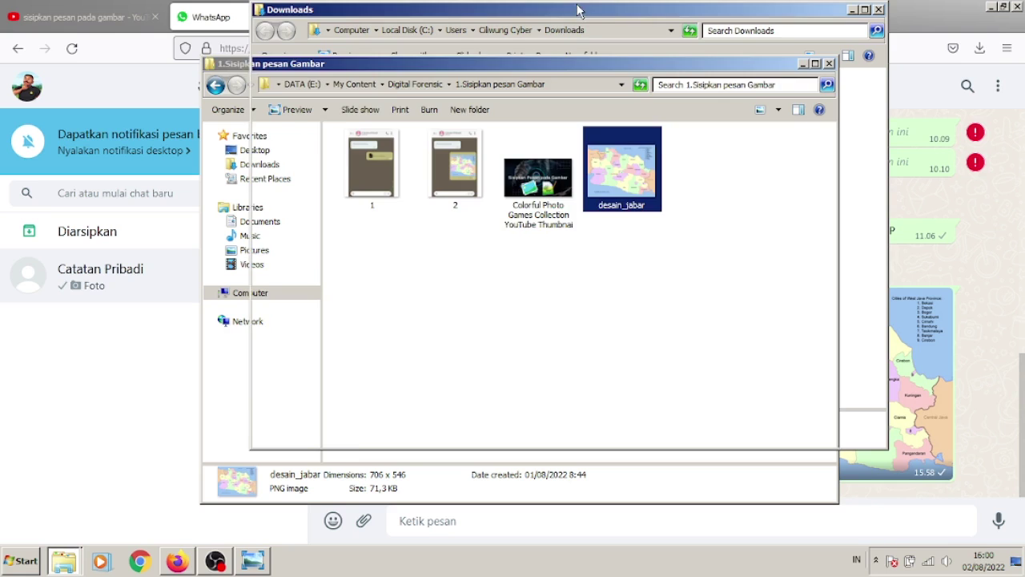
Delete the downloaded WhatsApp Image 2022-08-02 at 15.58.13 from the Downloads folder.
{"action": "left_click", "coordinate": [504, 205]}
{"action": "left_click", "coordinate": [447, 154]}
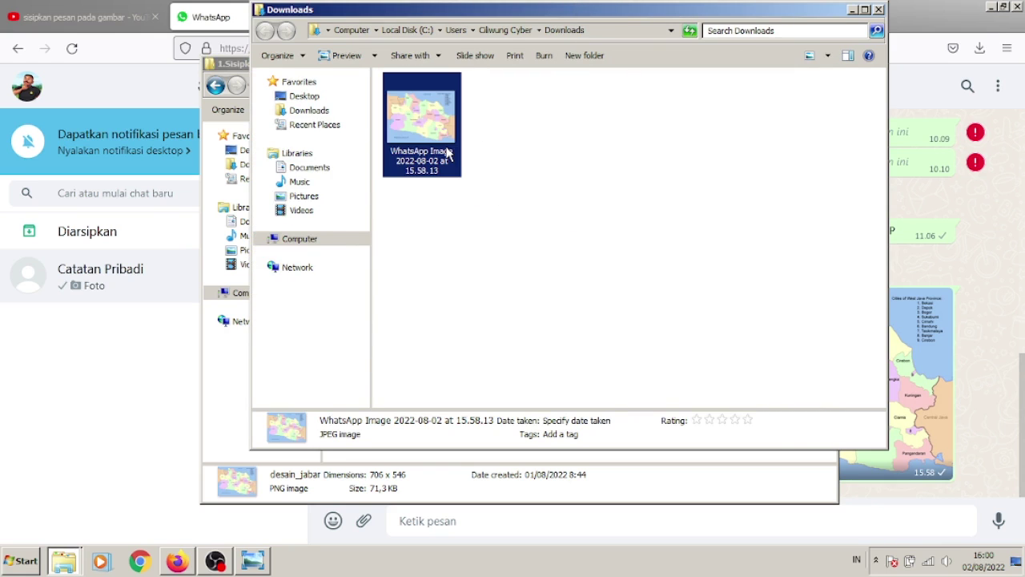
{"action": "key", "text": "Delete"}
{"action": "key", "text": "Return"}
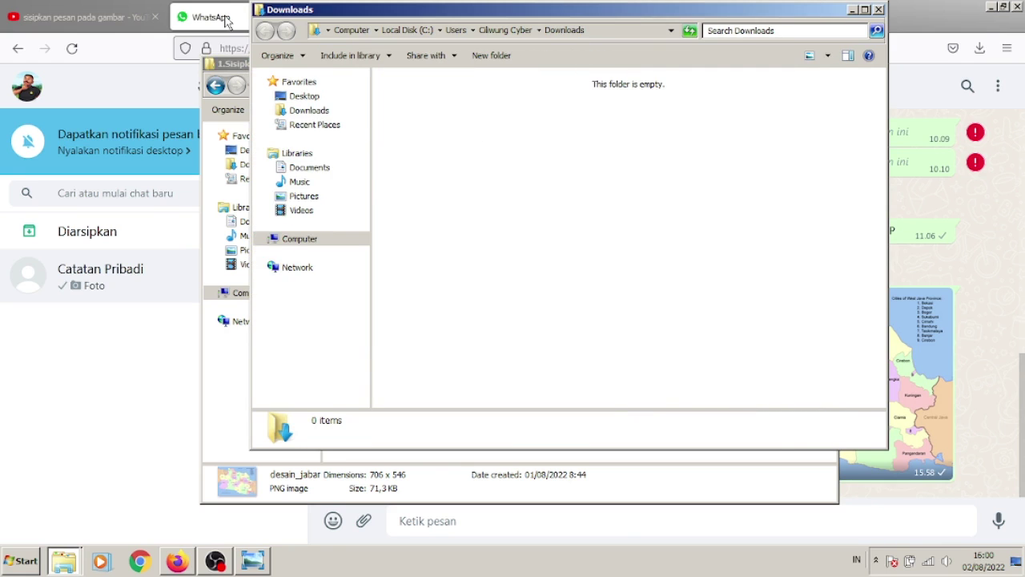
Switch to Windows Photo Viewer and look at sample chat images 2 and 1, comparing photo and document sending.
{"action": "left_click", "coordinate": [226, 21]}
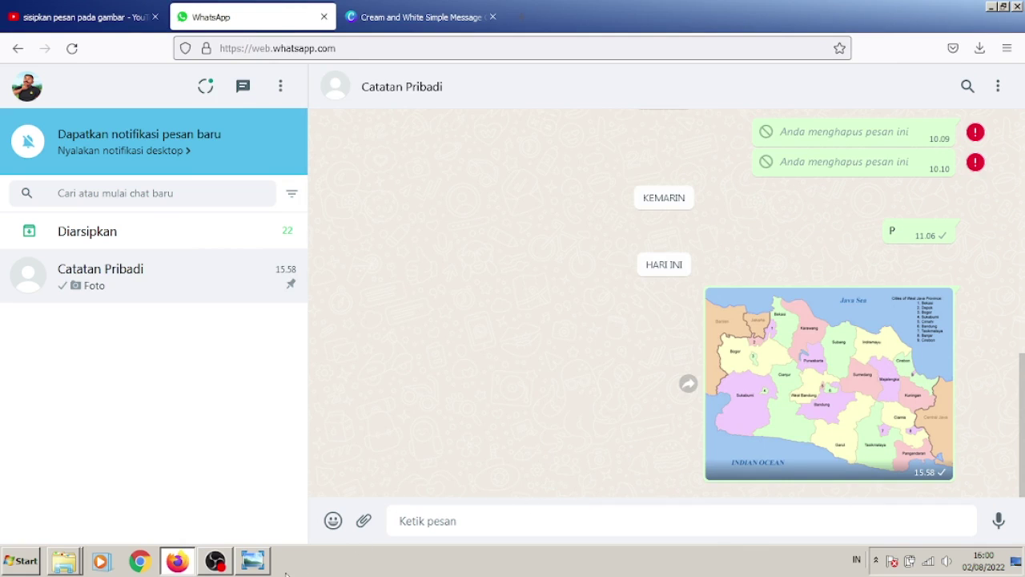
{"action": "left_click", "coordinate": [250, 564]}
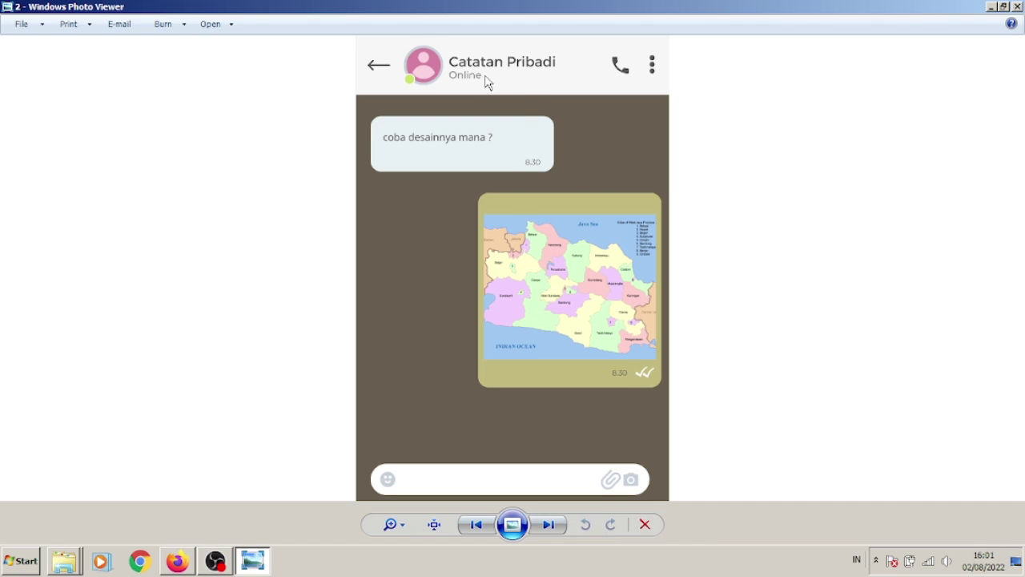
{"action": "key", "text": "Left"}
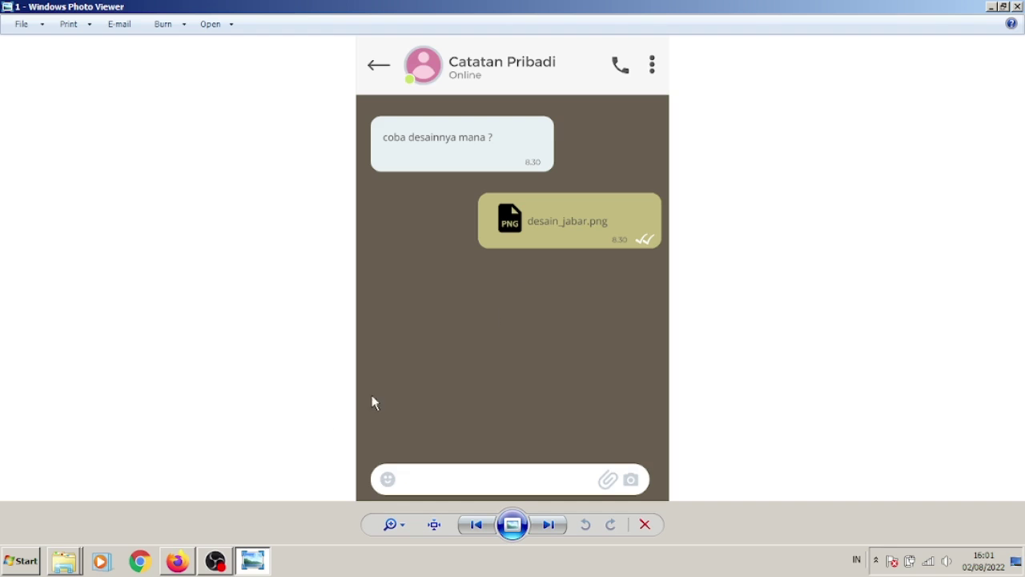
Switch back to WhatsApp and send desain_jabar.png as a document in the Catatan Pribadi chat.
{"action": "left_click", "coordinate": [177, 561]}
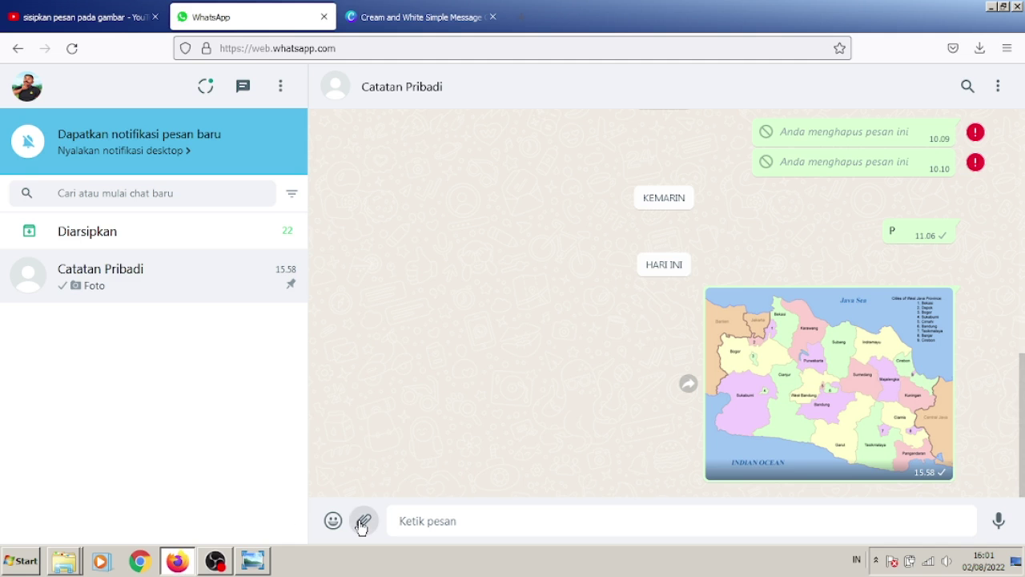
{"action": "left_click", "coordinate": [362, 522]}
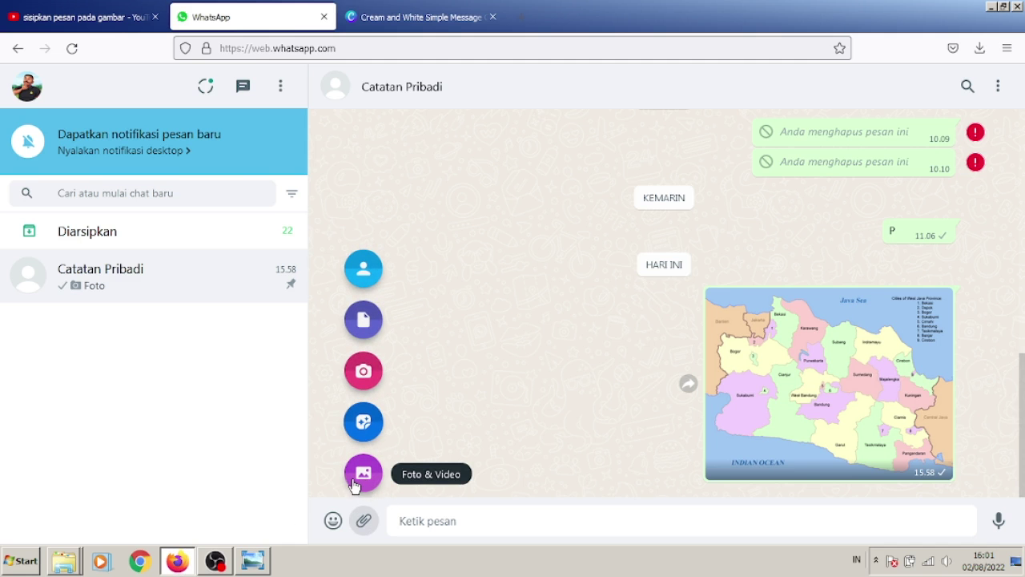
{"action": "left_click", "coordinate": [364, 319]}
{"action": "left_click", "coordinate": [424, 152]}
{"action": "left_click", "coordinate": [398, 339]}
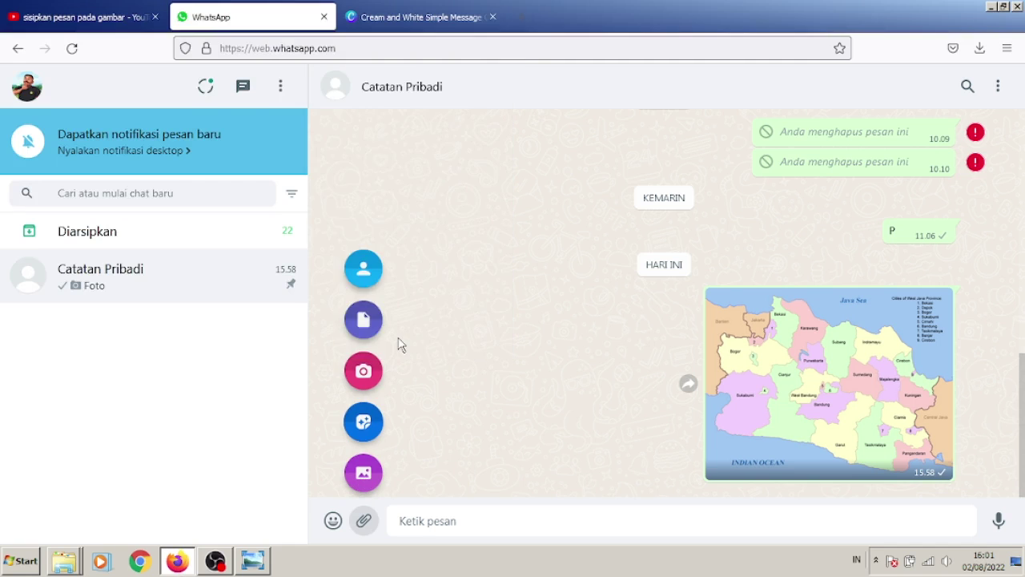
{"action": "left_click", "coordinate": [985, 503]}
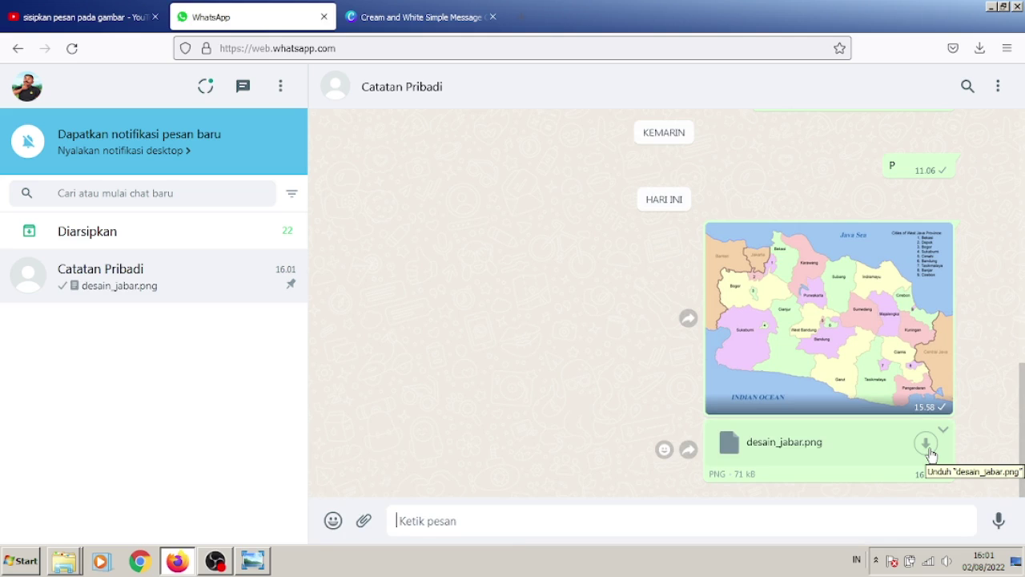
Download the sent desain_jabar.png document from the chat and locate it in the Downloads folder.
{"action": "left_click", "coordinate": [930, 453]}
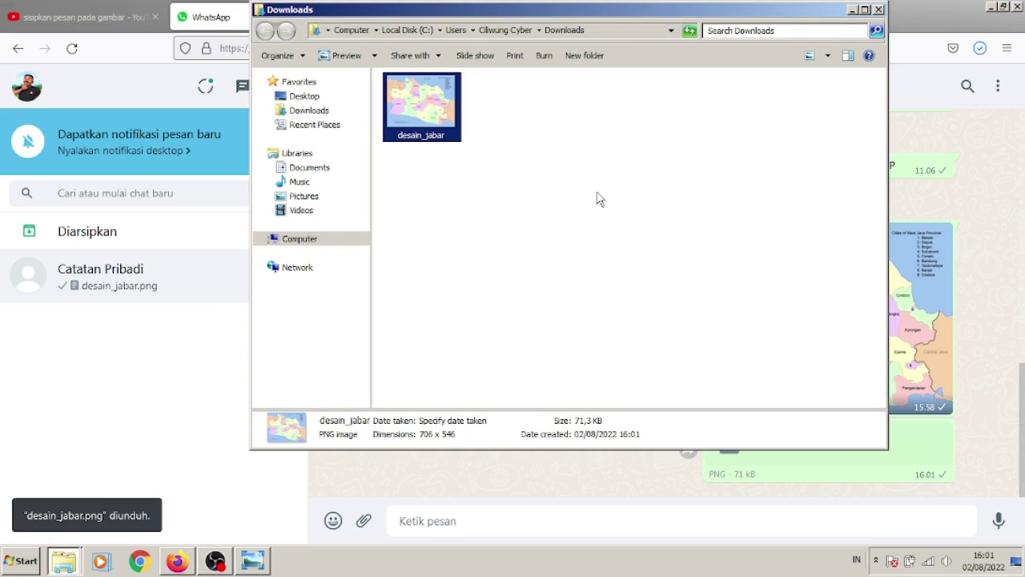
{"action": "left_click", "coordinate": [597, 200]}
{"action": "left_click", "coordinate": [425, 128]}
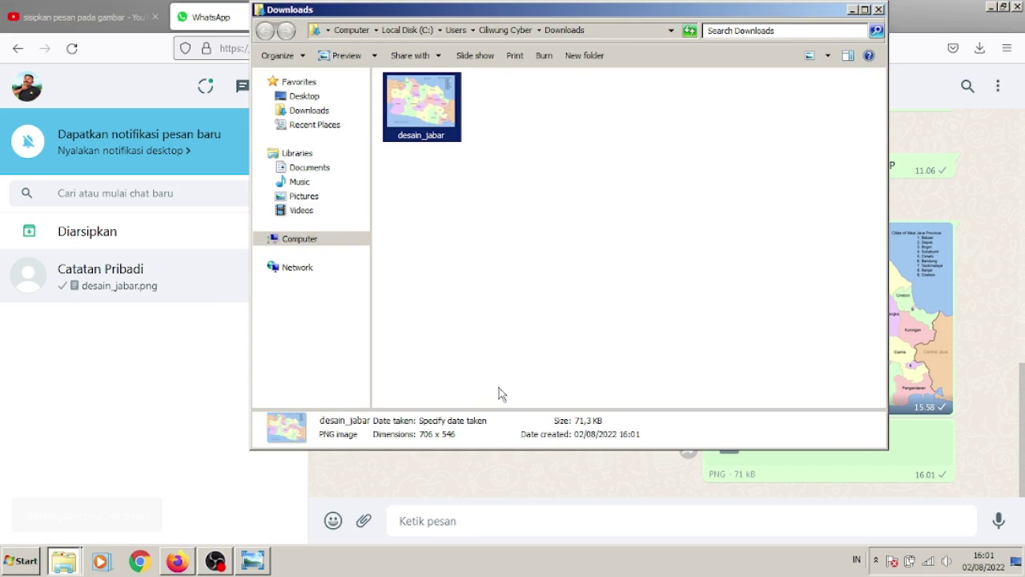
{"action": "left_click", "coordinate": [549, 229]}
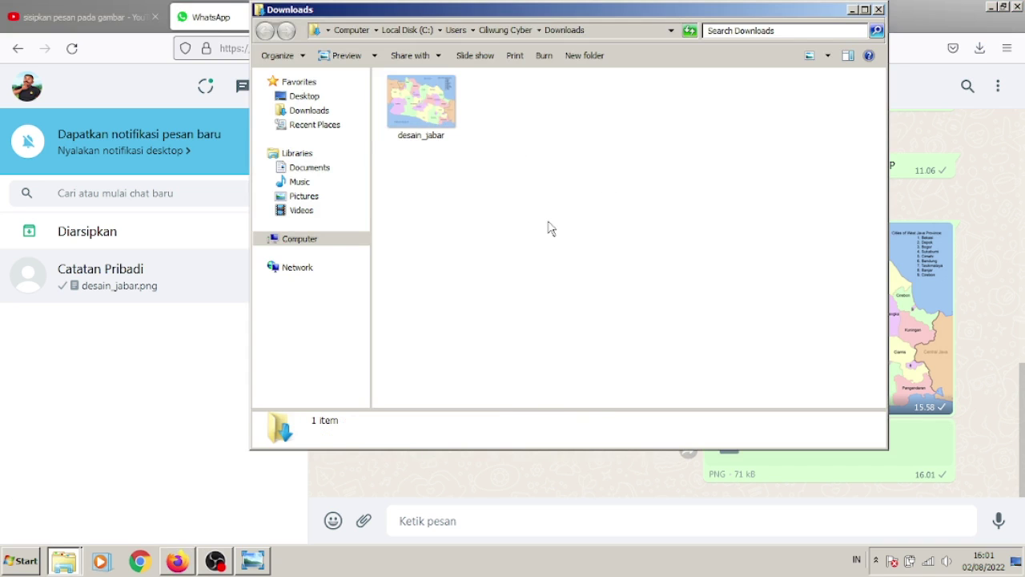
Open the downloaded desain_jabar in Notepad++ from the Downloads folder.
{"action": "left_click", "coordinate": [430, 137]}
{"action": "right_click", "coordinate": [427, 137]}
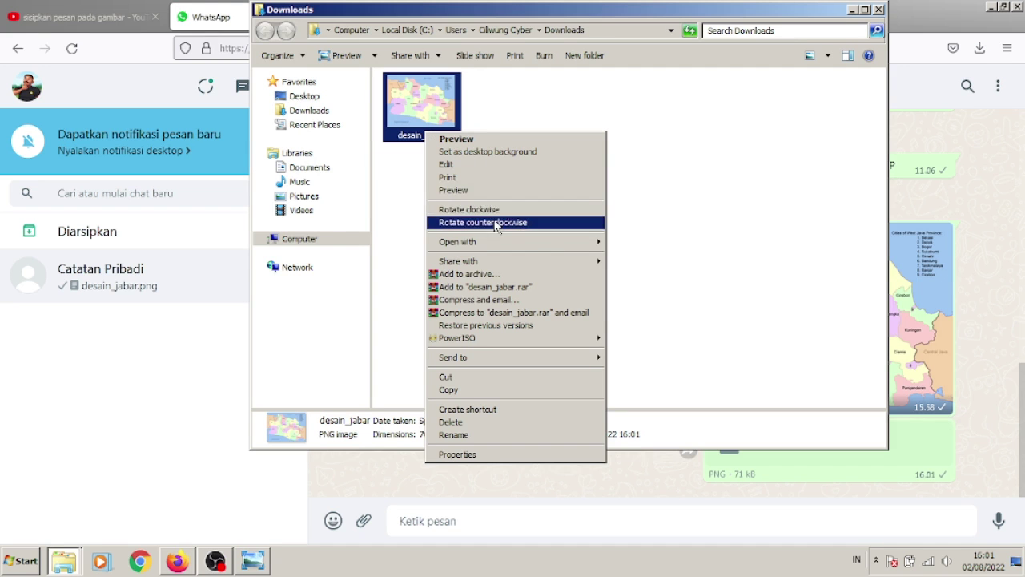
{"action": "mouse_move", "coordinate": [500, 236]}
{"action": "left_click", "coordinate": [693, 261]}
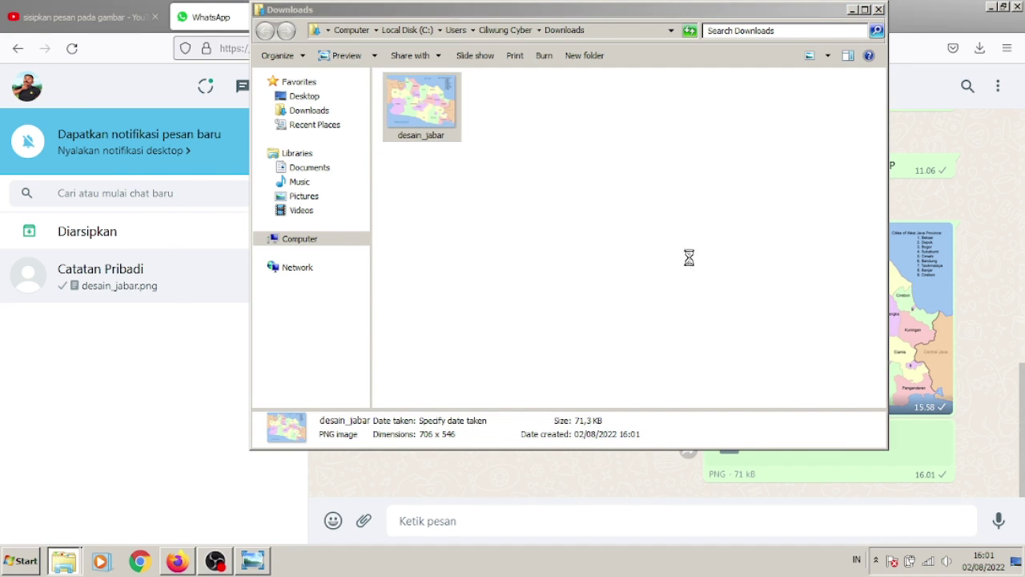
Examine the downloaded desain_jabar.png down to its last line for the hidden message, and close the file and Notepad++.
{"action": "scroll", "coordinate": [530, 318], "scroll_direction": "down", "scroll_amount": 2}
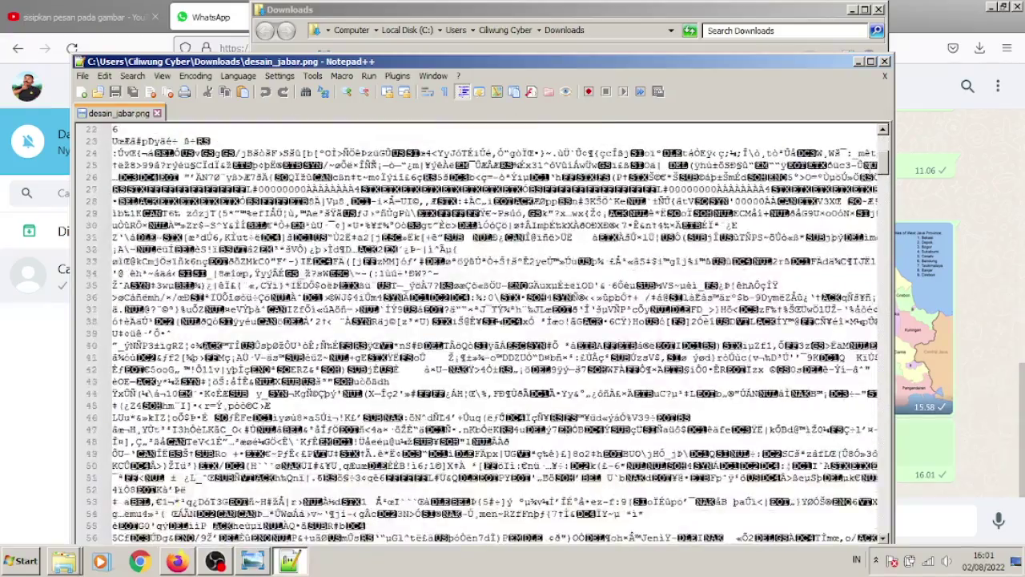
{"action": "left_click_drag", "start_coordinate": [885, 164], "coordinate": [881, 509]}
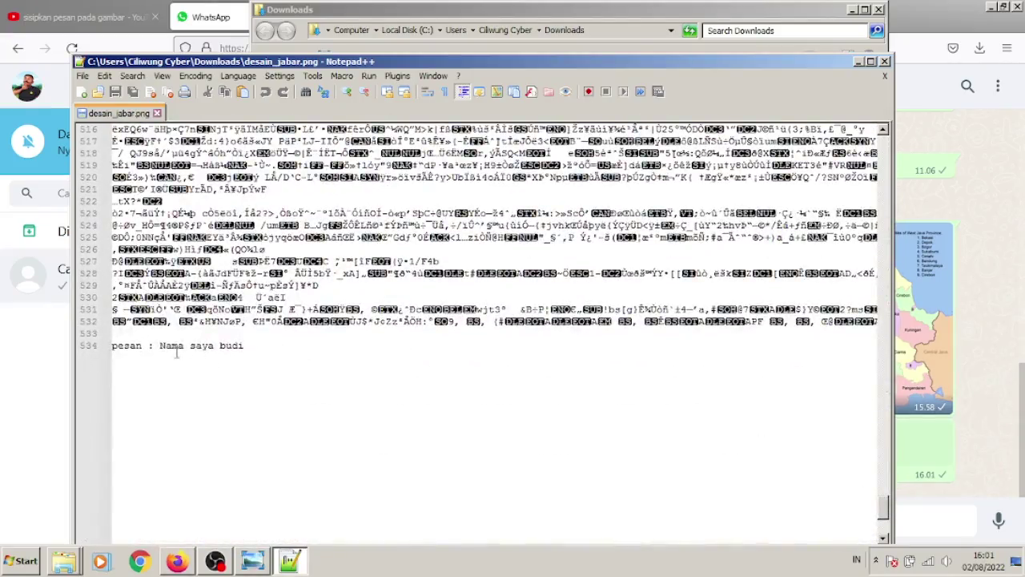
{"action": "left_click", "coordinate": [237, 336]}
{"action": "left_click", "coordinate": [282, 349]}
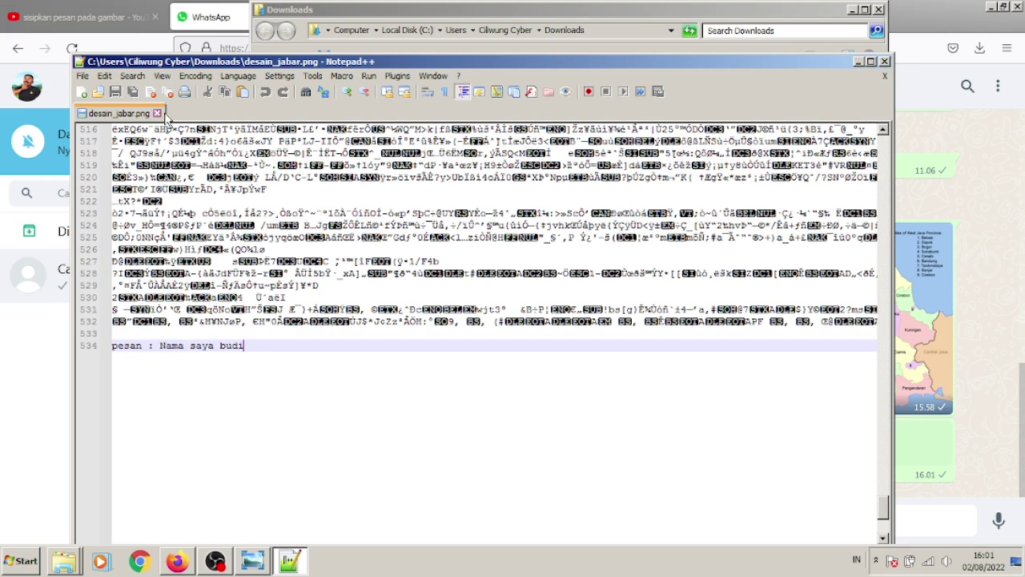
{"action": "left_click", "coordinate": [157, 113]}
{"action": "left_click", "coordinate": [885, 61]}
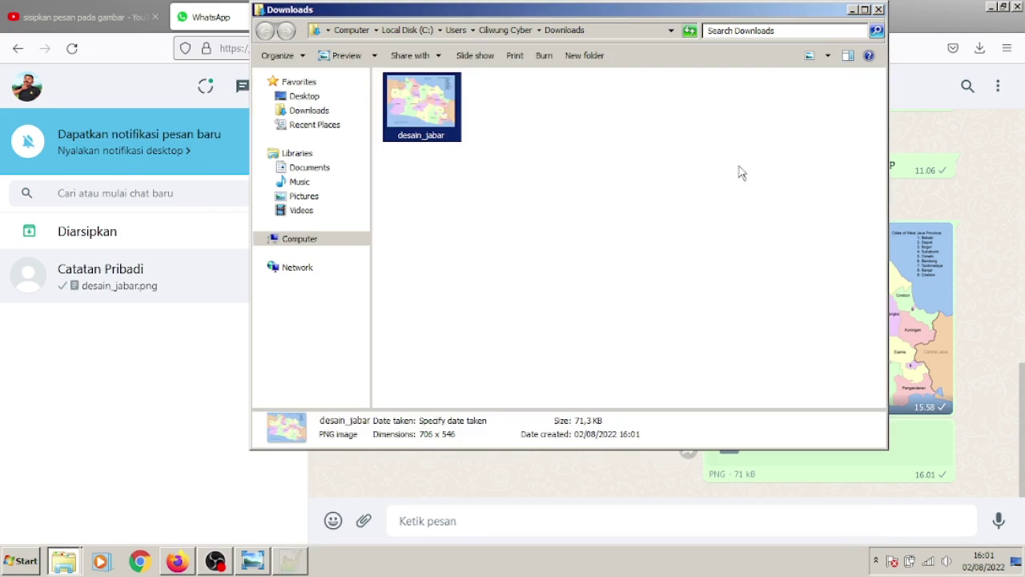
Delete the downloaded desain_jabar from the Downloads folder and close the folder window.
{"action": "left_click", "coordinate": [738, 172]}
{"action": "left_click", "coordinate": [428, 112]}
{"action": "key", "text": "Delete"}
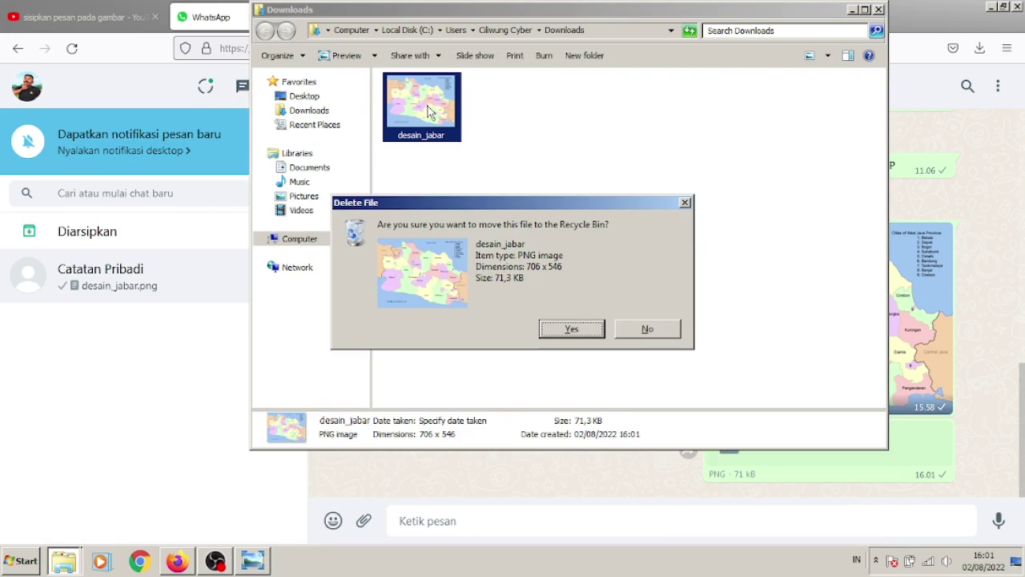
{"action": "key", "text": "Return"}
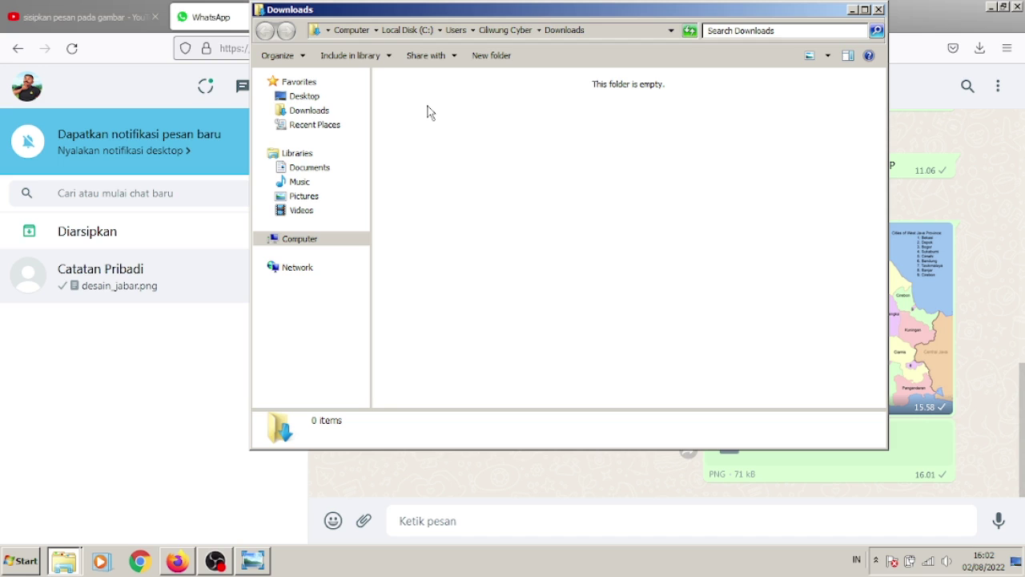
{"action": "left_click", "coordinate": [878, 10]}
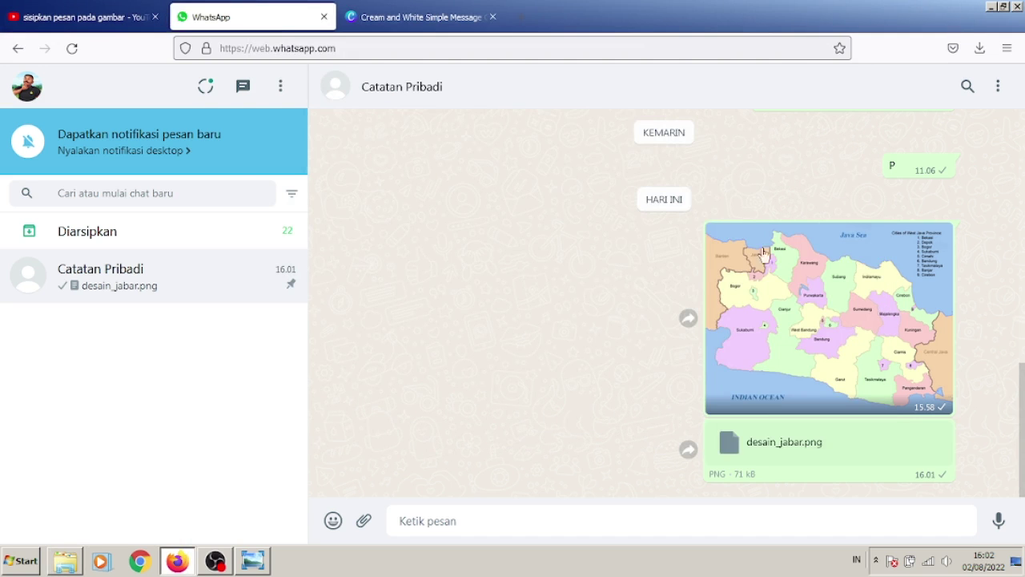
Compare sample chat images 1 and 2 in Windows Photo Viewer, alternating between the document and photo versions.
{"action": "left_click", "coordinate": [253, 561]}
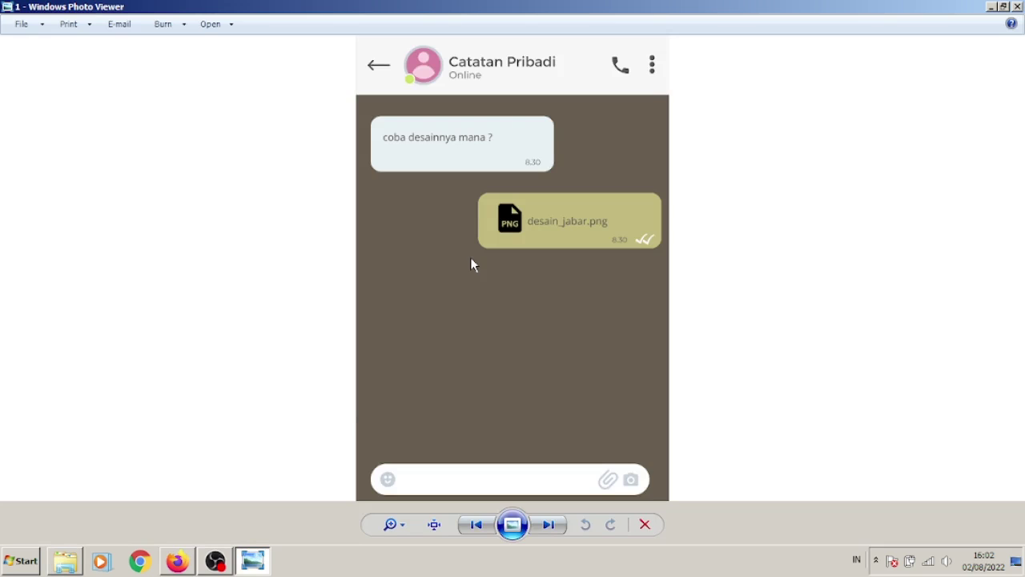
{"action": "key", "text": "Right"}
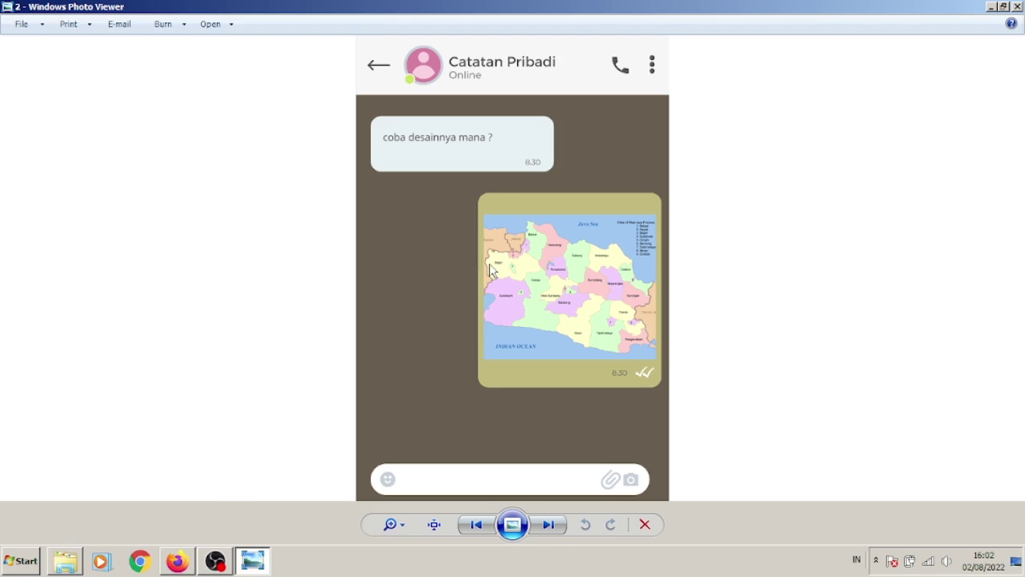
{"action": "key", "text": "Left"}
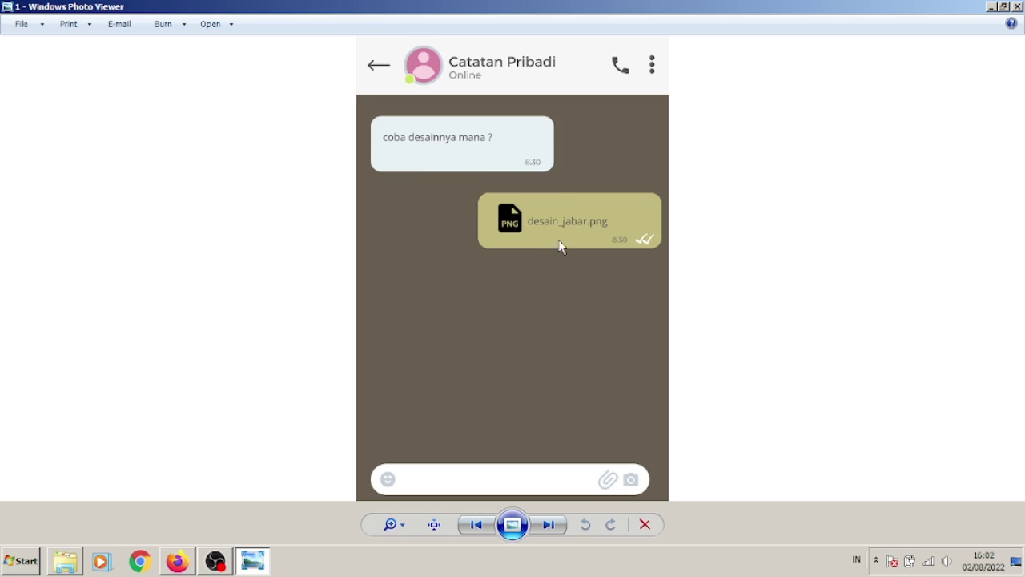
{"action": "key", "text": "Right"}
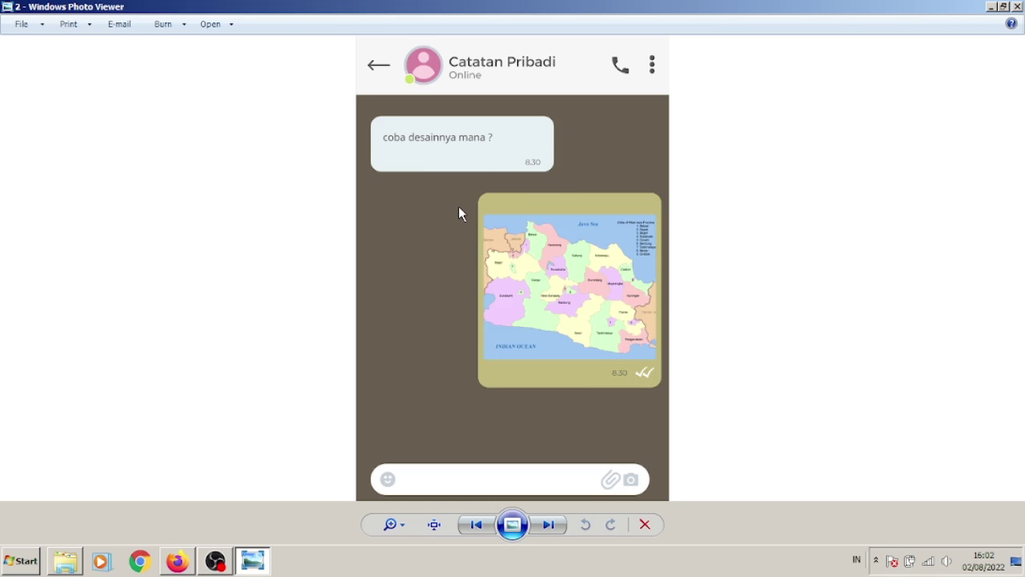
{"action": "key", "text": "Left"}
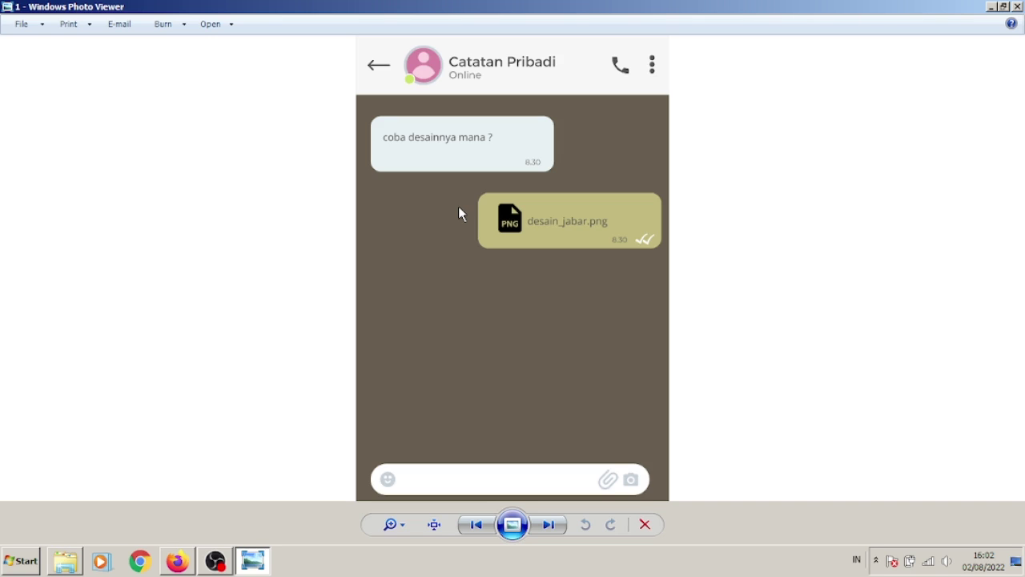
{"action": "key", "text": "Right"}
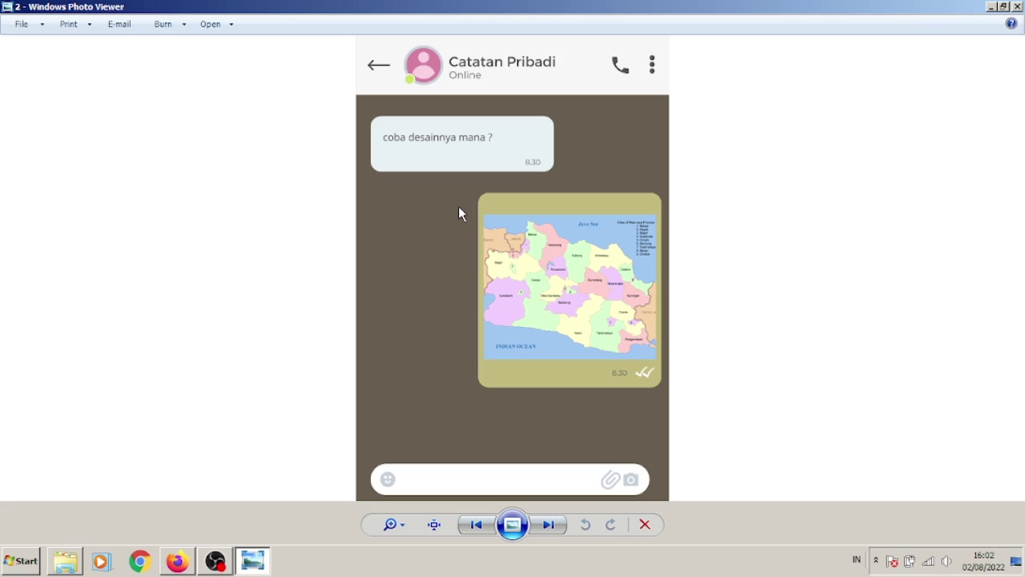
{"action": "key", "text": "Left"}
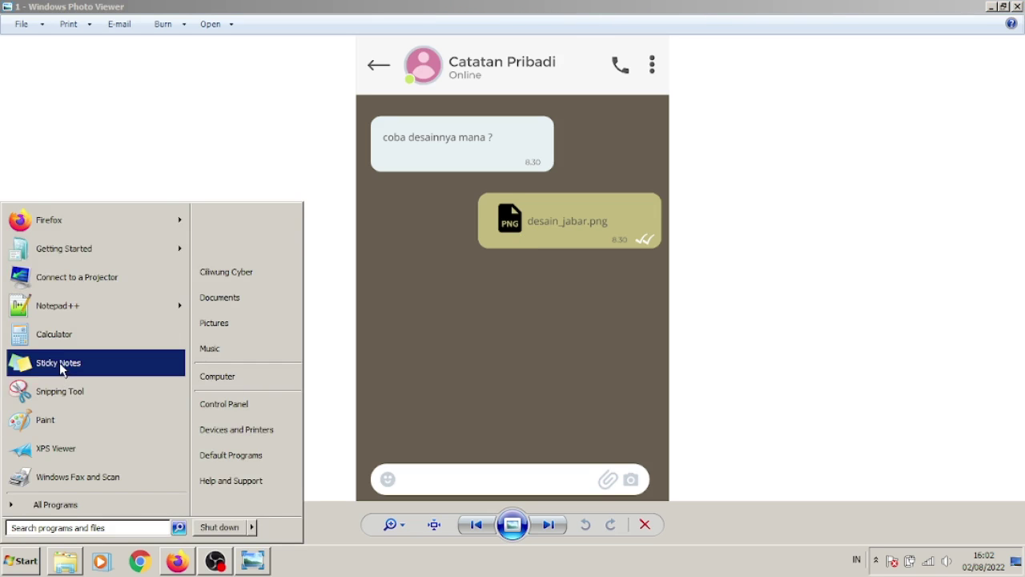
Open Notepad++ in a maximized window and bring the 1.Sisipkan pesan Gambar folder in front of it.
{"action": "left_click", "coordinate": [60, 305]}
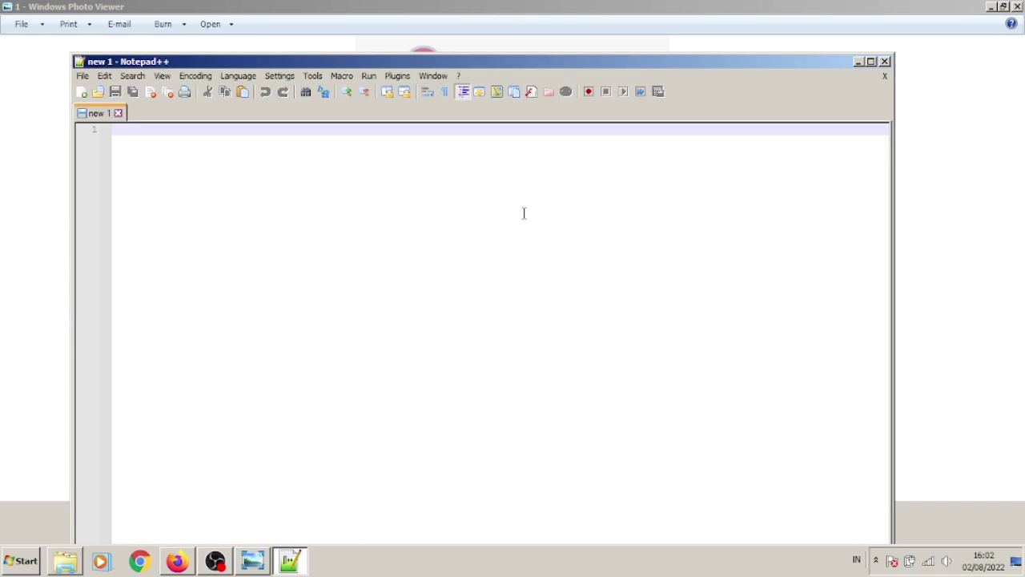
{"action": "left_click", "coordinate": [872, 62]}
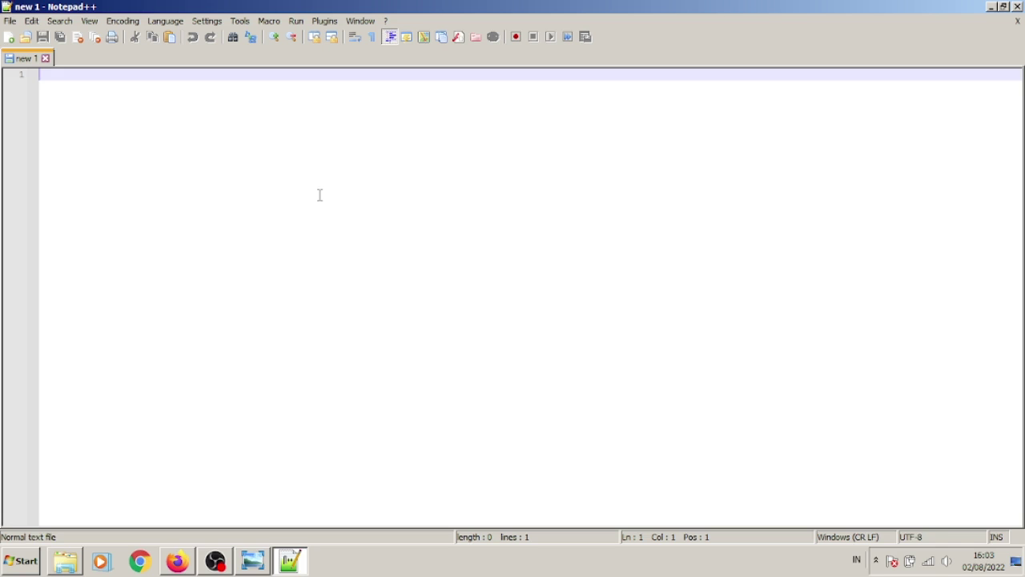
{"action": "left_click", "coordinate": [70, 558]}
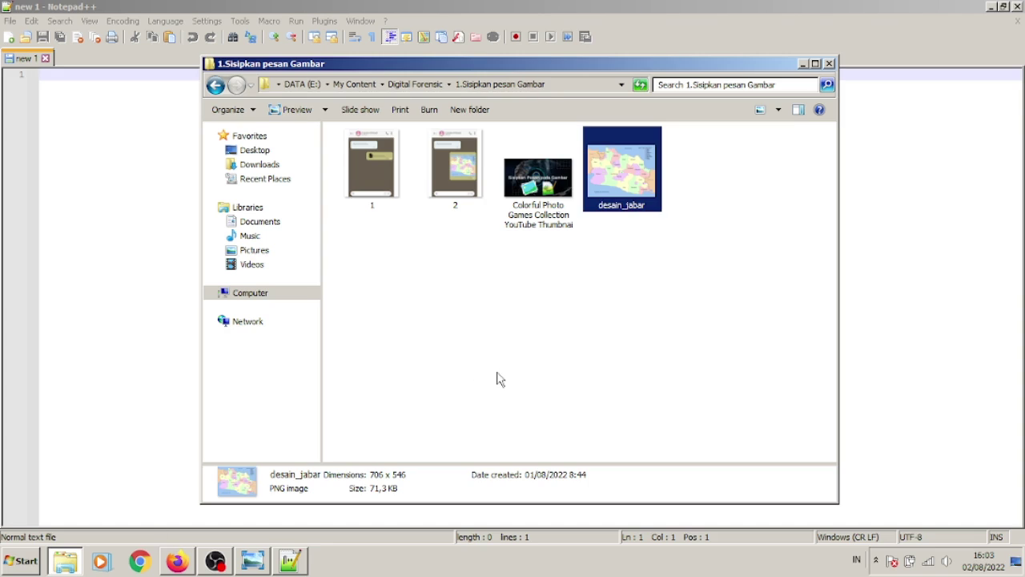
{"action": "left_click", "coordinate": [590, 321]}
{"action": "left_click", "coordinate": [633, 202]}
{"action": "left_click", "coordinate": [626, 349]}
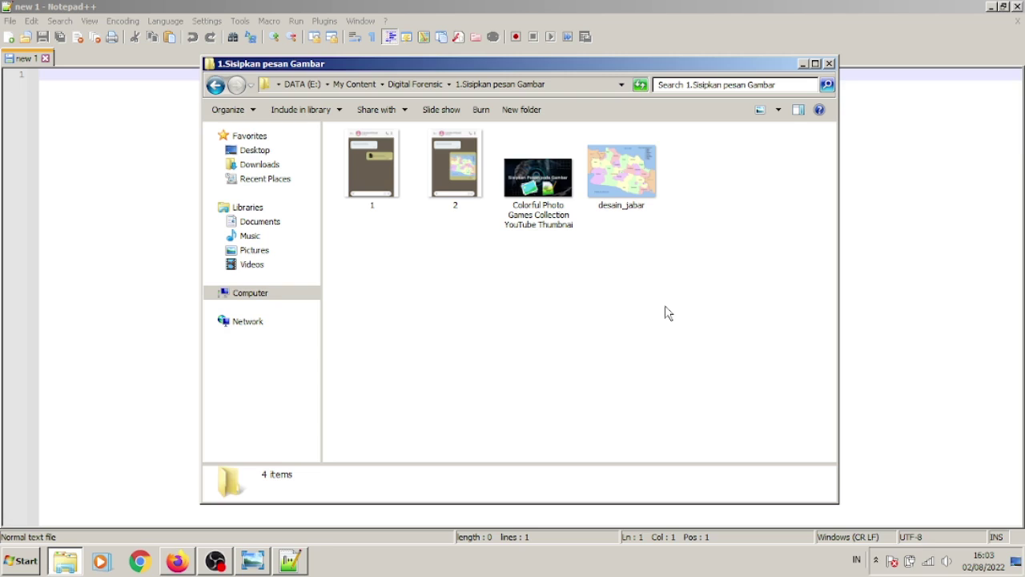
{"action": "left_click", "coordinate": [635, 189]}
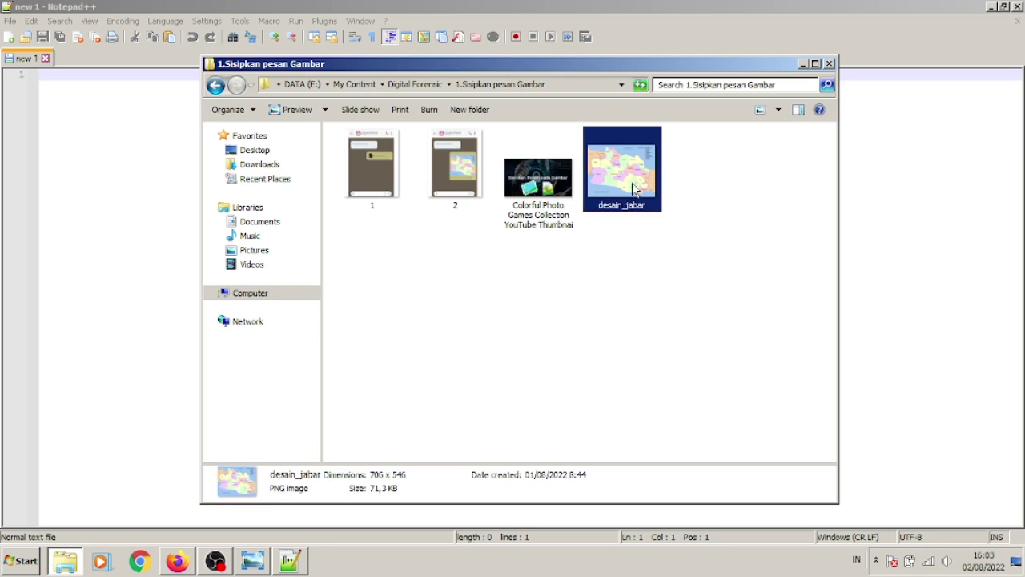
{"action": "right_click", "coordinate": [634, 188]}
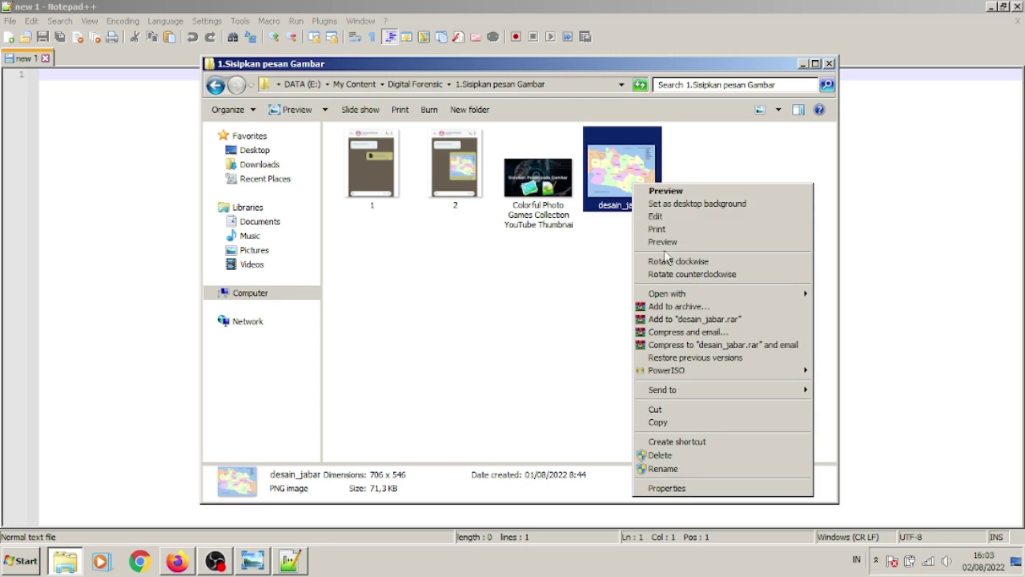
{"action": "mouse_move", "coordinate": [684, 298]}
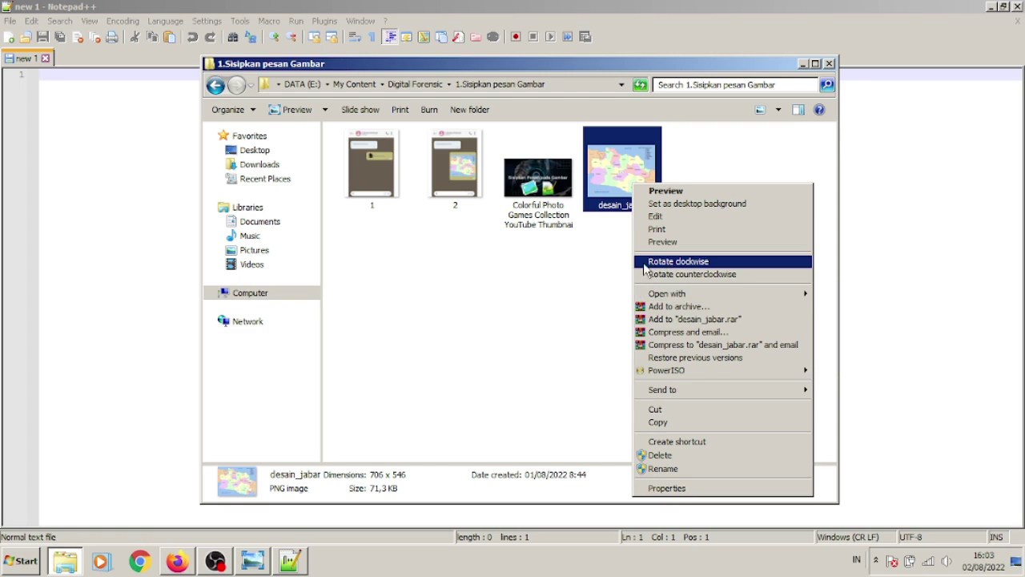
{"action": "left_click", "coordinate": [577, 308]}
Choose sublime_text from the Sublime Text 3 folder in Program Files as the program for opening desain_jabar.
{"action": "left_click", "coordinate": [613, 188]}
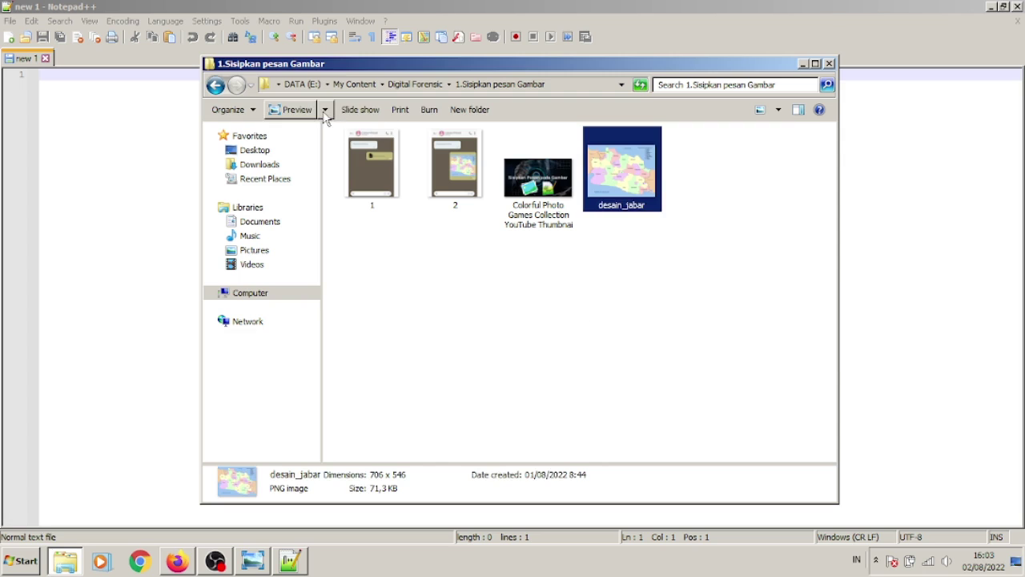
{"action": "left_click", "coordinate": [324, 110]}
{"action": "left_click", "coordinate": [336, 202]}
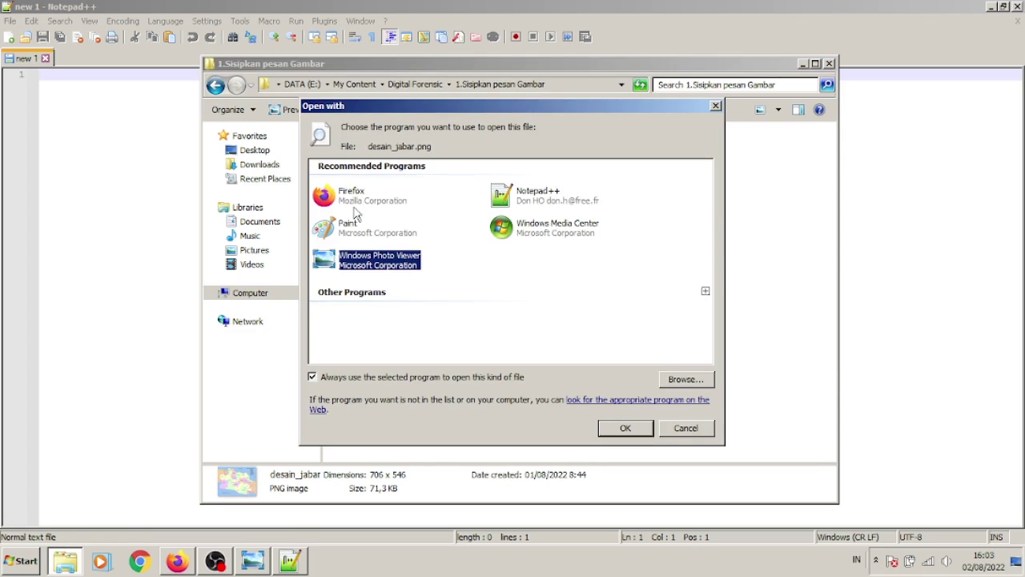
{"action": "left_click", "coordinate": [705, 290]}
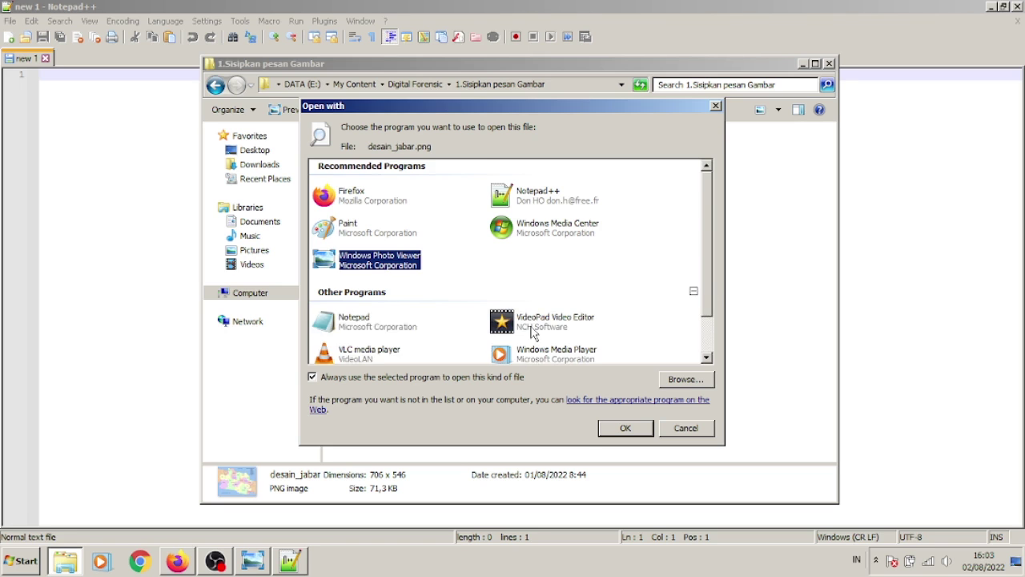
{"action": "scroll", "coordinate": [533, 332], "scroll_direction": "down", "scroll_amount": 1}
{"action": "left_click", "coordinate": [679, 380]}
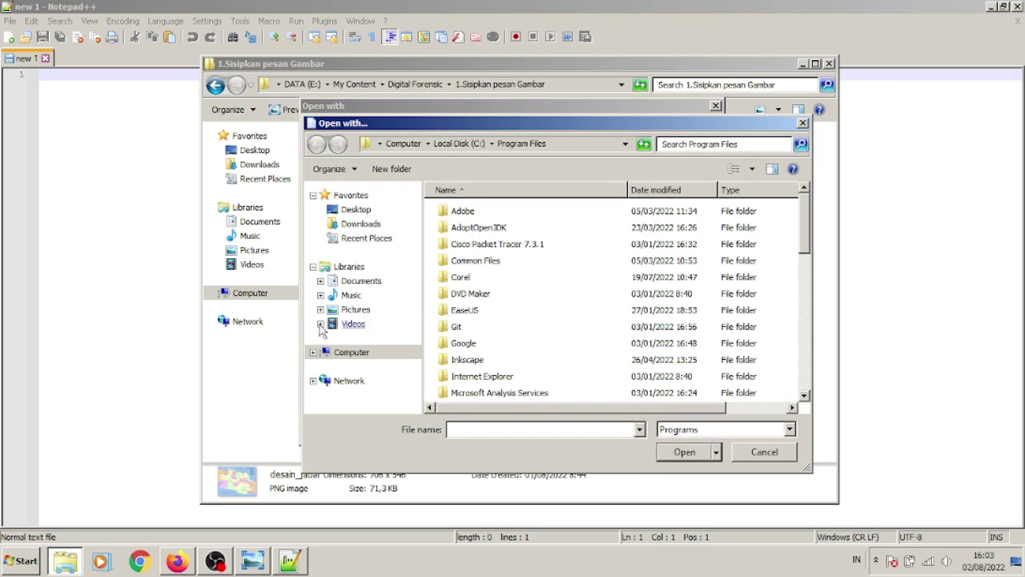
{"action": "scroll", "coordinate": [479, 358], "scroll_direction": "down", "scroll_amount": 7}
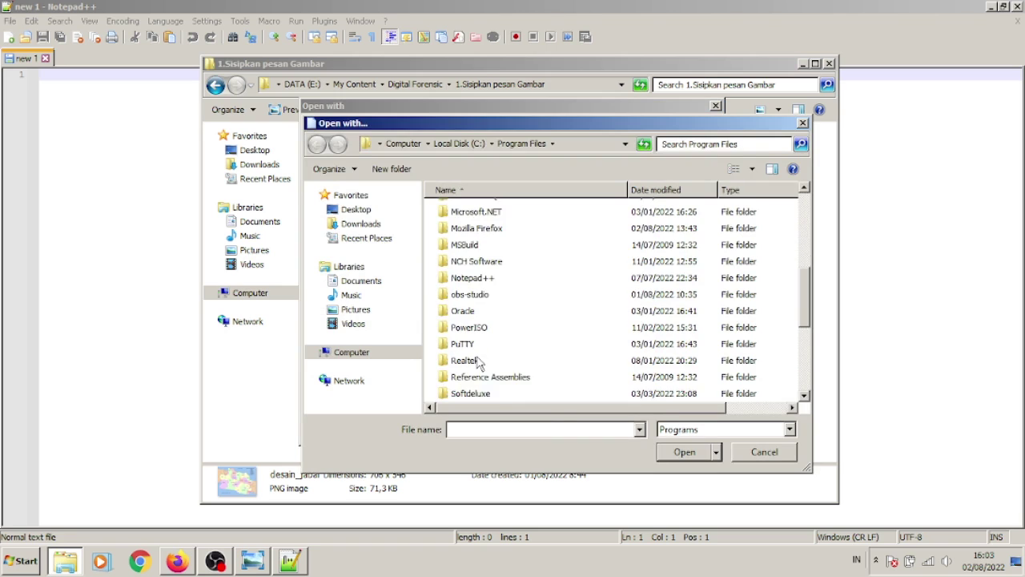
{"action": "double_click", "coordinate": [478, 312]}
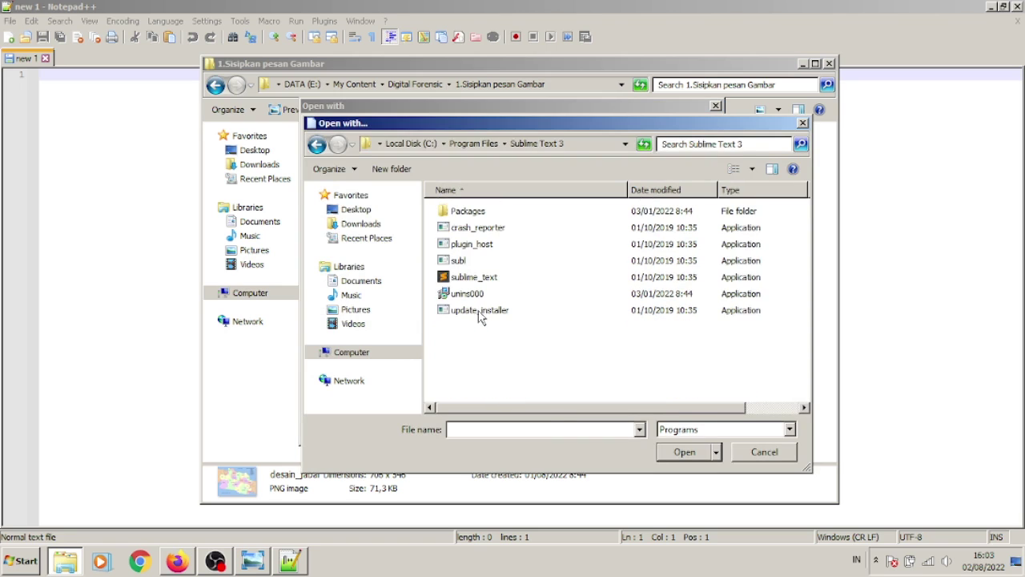
{"action": "left_click", "coordinate": [483, 280]}
{"action": "left_click", "coordinate": [677, 452]}
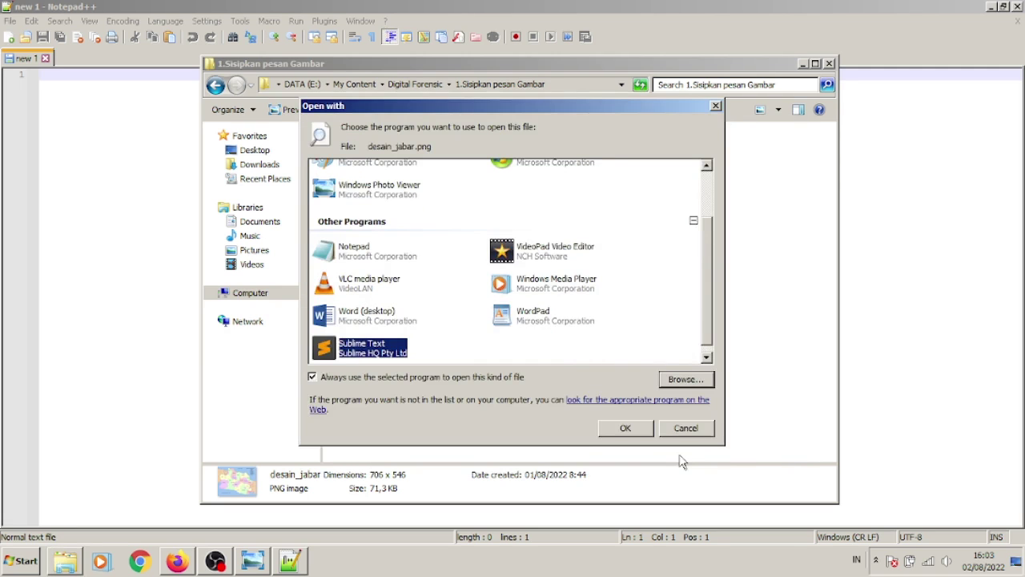
Open desain_jabar.png in Sublime Text without always using it for this file type, and maximize its window.
{"action": "left_click", "coordinate": [394, 380]}
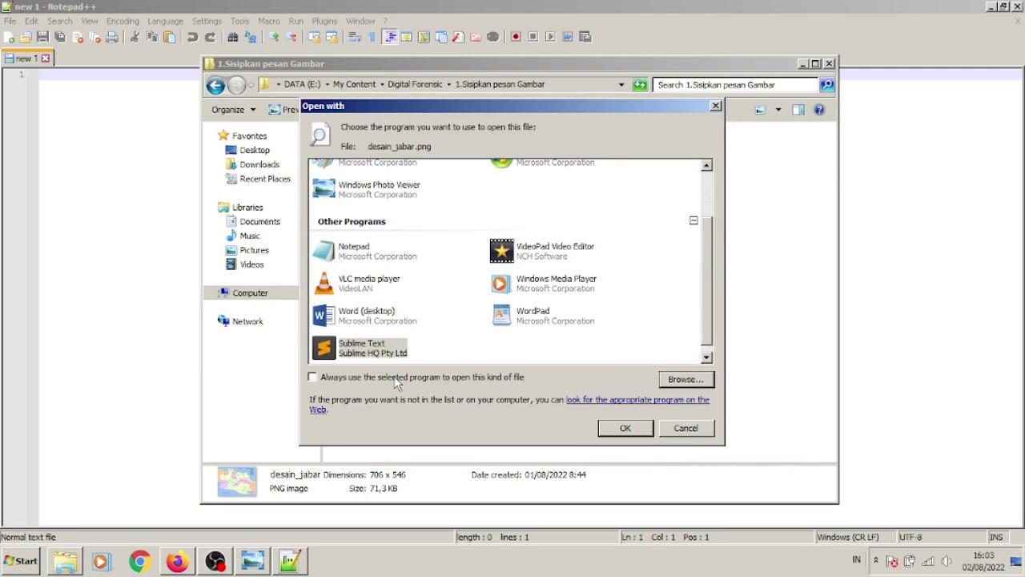
{"action": "left_click", "coordinate": [625, 429]}
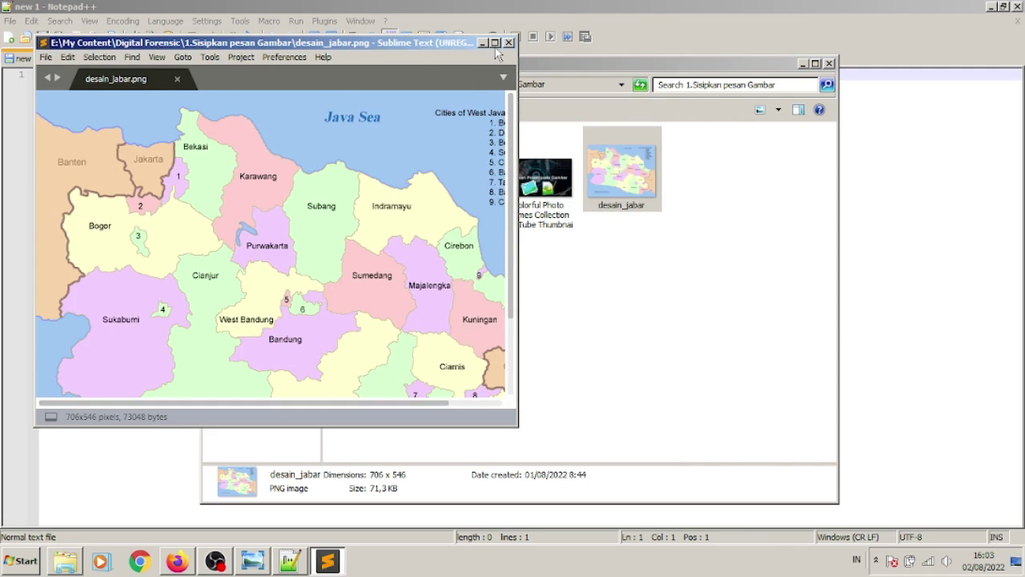
{"action": "left_click", "coordinate": [494, 42]}
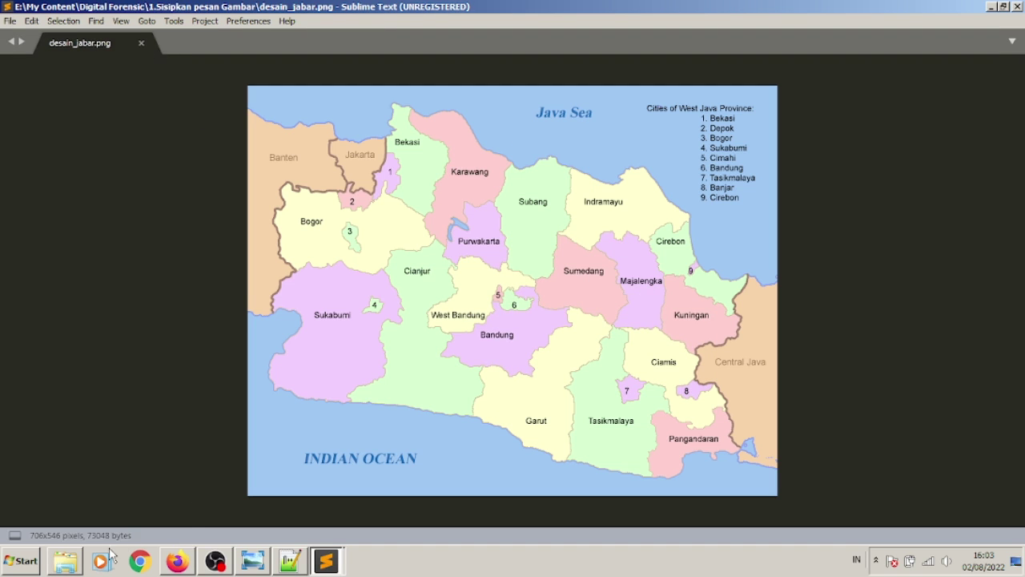
Switch to Notepad++ and open desain_jabar from the 1.Sisipkan pesan Gambar folder under My Content\Digital Forensic on drive E.
{"action": "left_click", "coordinate": [64, 566]}
{"action": "left_click", "coordinate": [285, 563]}
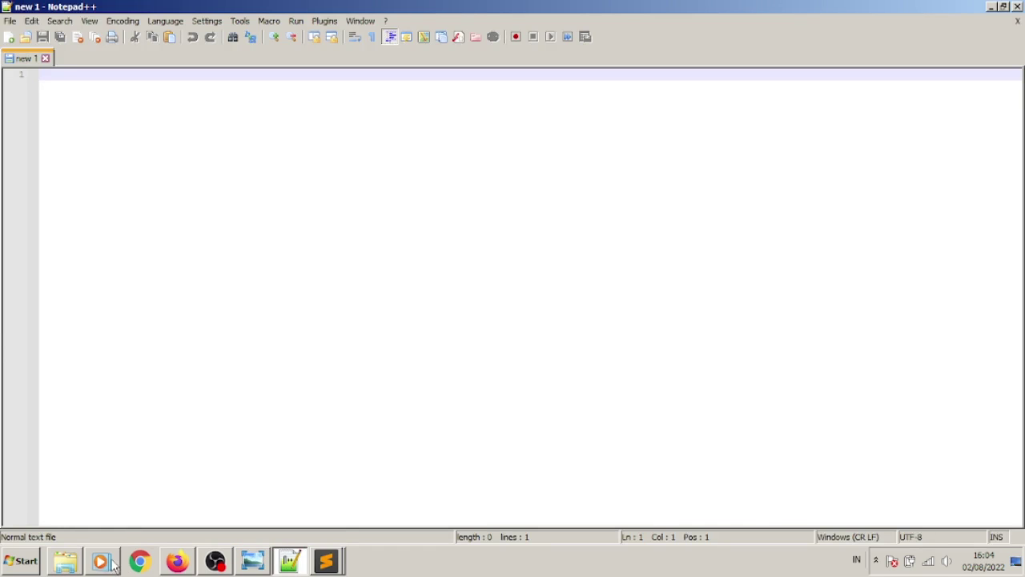
{"action": "left_click", "coordinate": [32, 21]}
{"action": "mouse_move", "coordinate": [10, 21]}
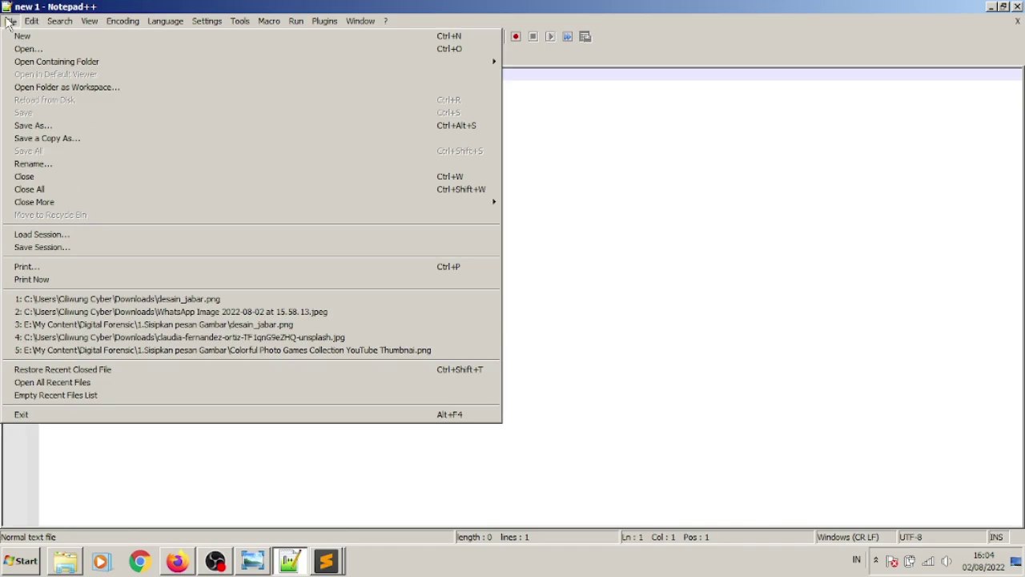
{"action": "left_click", "coordinate": [36, 54]}
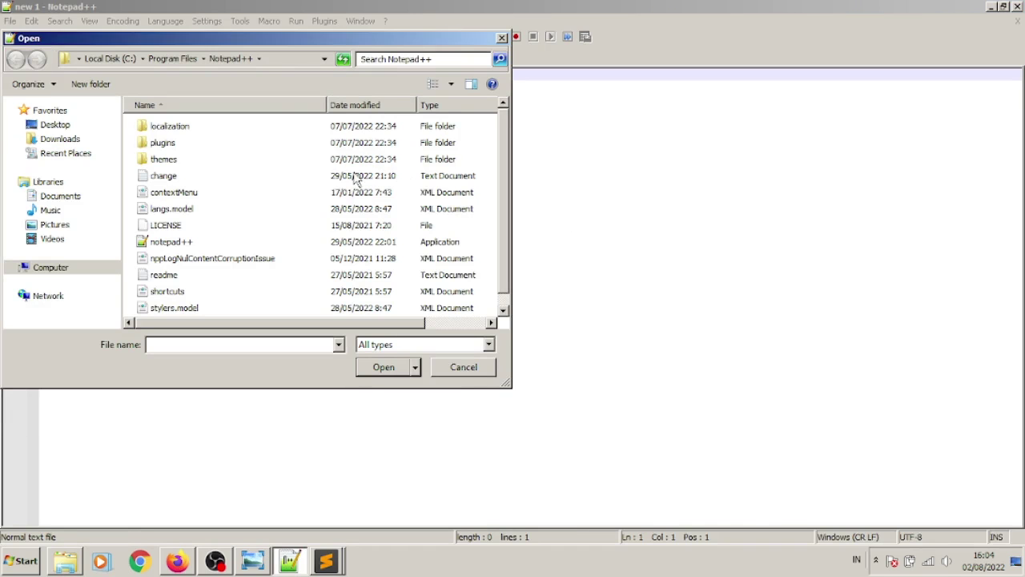
{"action": "left_click", "coordinate": [51, 267]}
{"action": "double_click", "coordinate": [202, 191]}
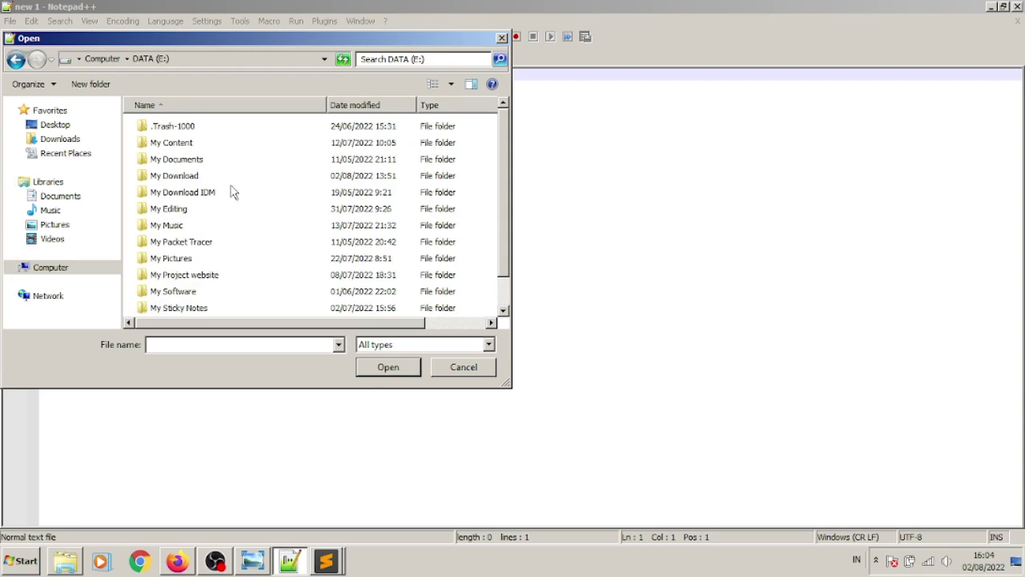
{"action": "double_click", "coordinate": [169, 143]}
{"action": "double_click", "coordinate": [182, 132]}
{"action": "double_click", "coordinate": [183, 130]}
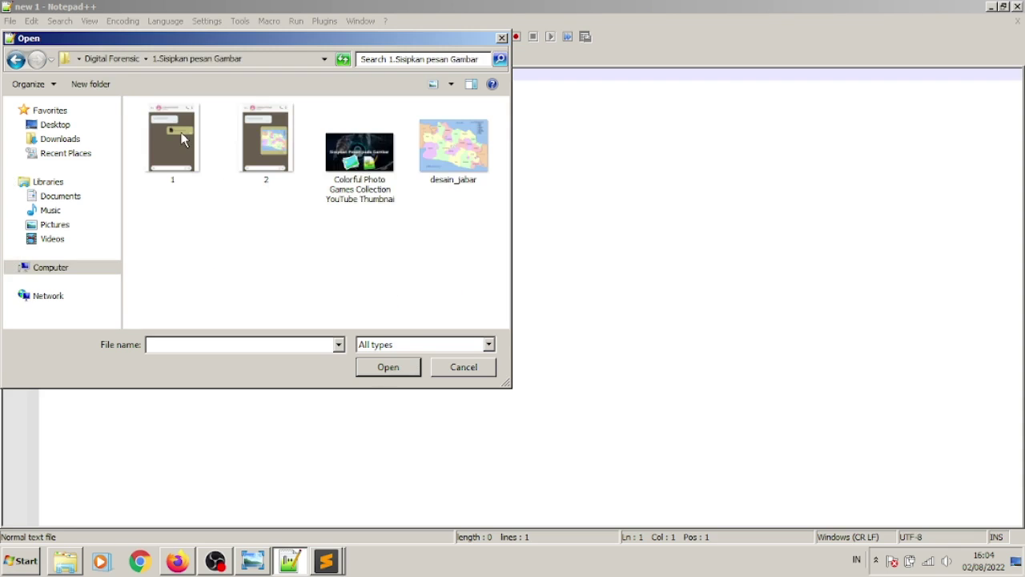
{"action": "left_click", "coordinate": [453, 168]}
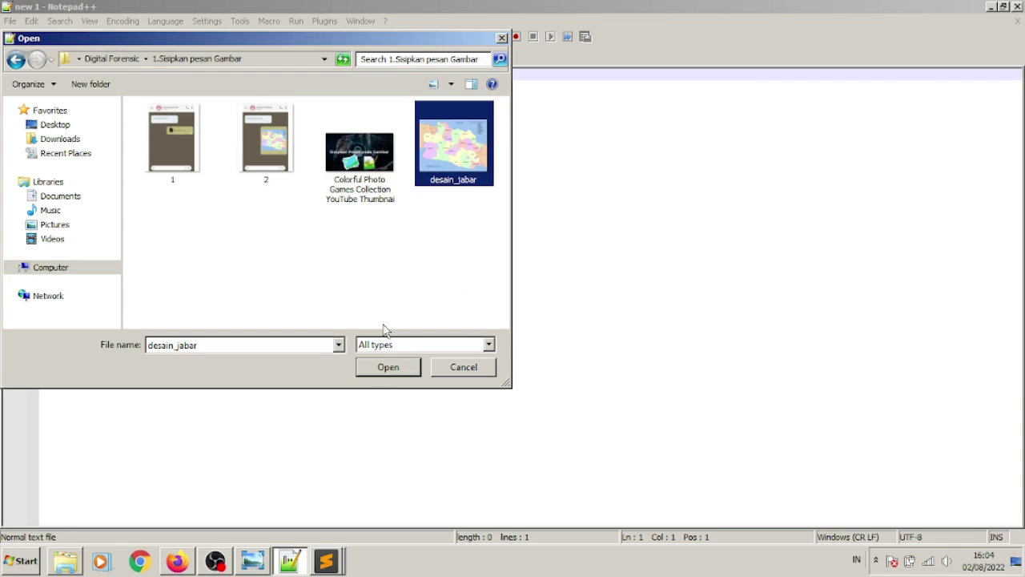
{"action": "left_click", "coordinate": [388, 367]}
Examine the raw content of desain_jabar.png down to its last line for the hidden message.
{"action": "scroll", "coordinate": [513, 321], "scroll_direction": "down", "scroll_amount": 10}
{"action": "scroll", "coordinate": [519, 309], "scroll_direction": "down", "scroll_amount": 20}
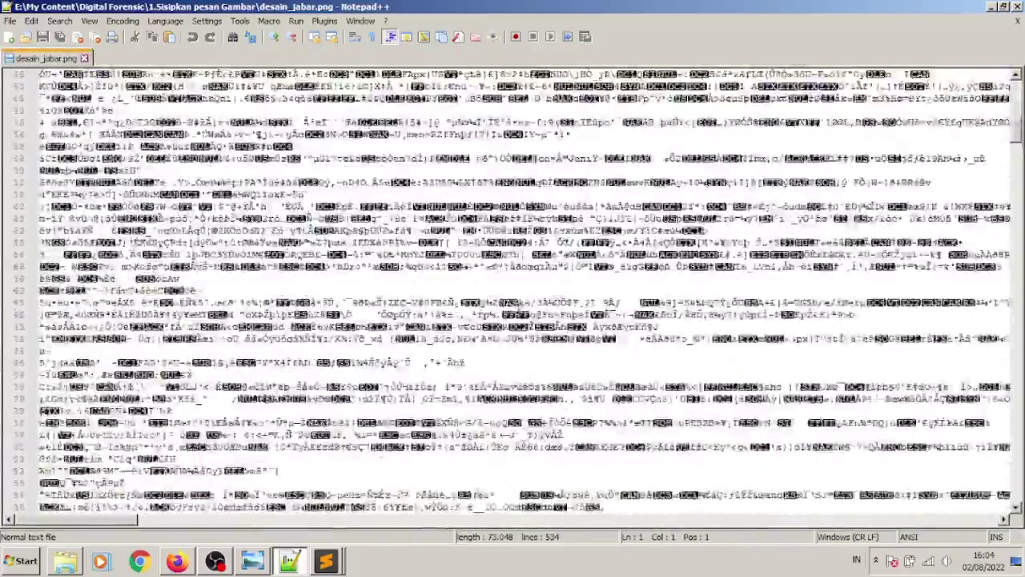
{"action": "scroll", "coordinate": [525, 290], "scroll_direction": "down", "scroll_amount": 20}
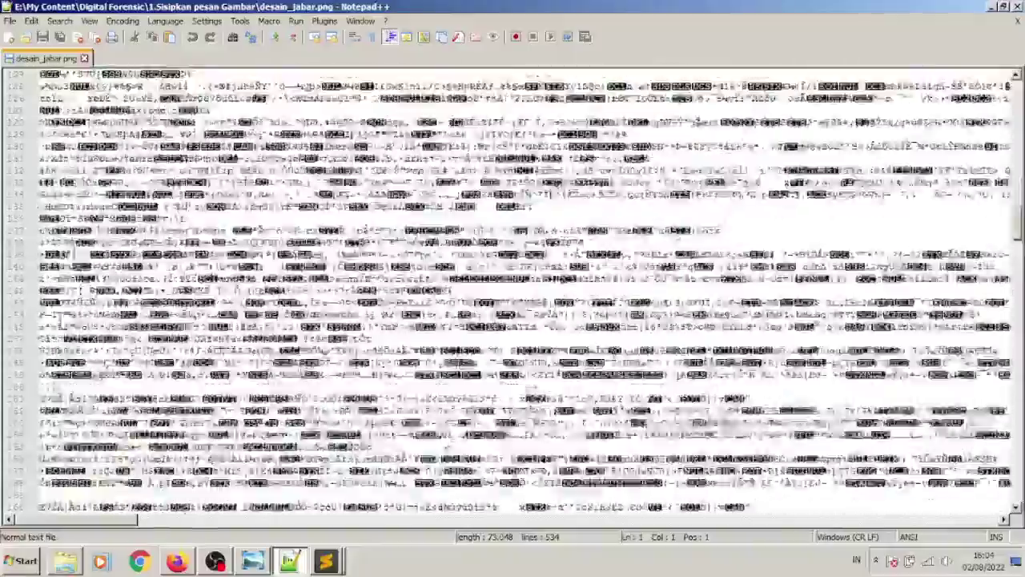
{"action": "scroll", "coordinate": [875, 358], "scroll_direction": "down", "scroll_amount": 20}
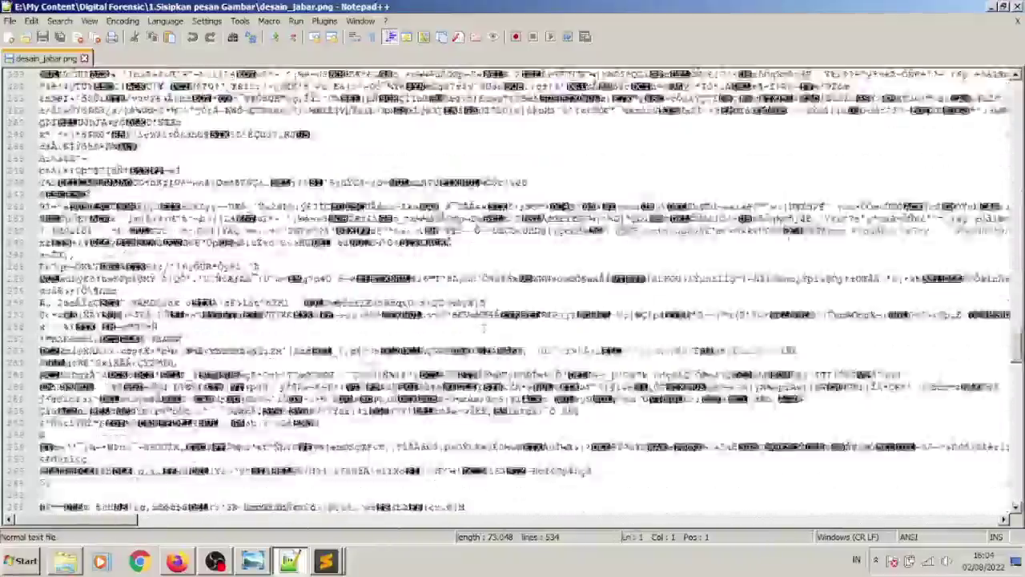
{"action": "scroll", "coordinate": [875, 358], "scroll_direction": "down", "scroll_amount": 20}
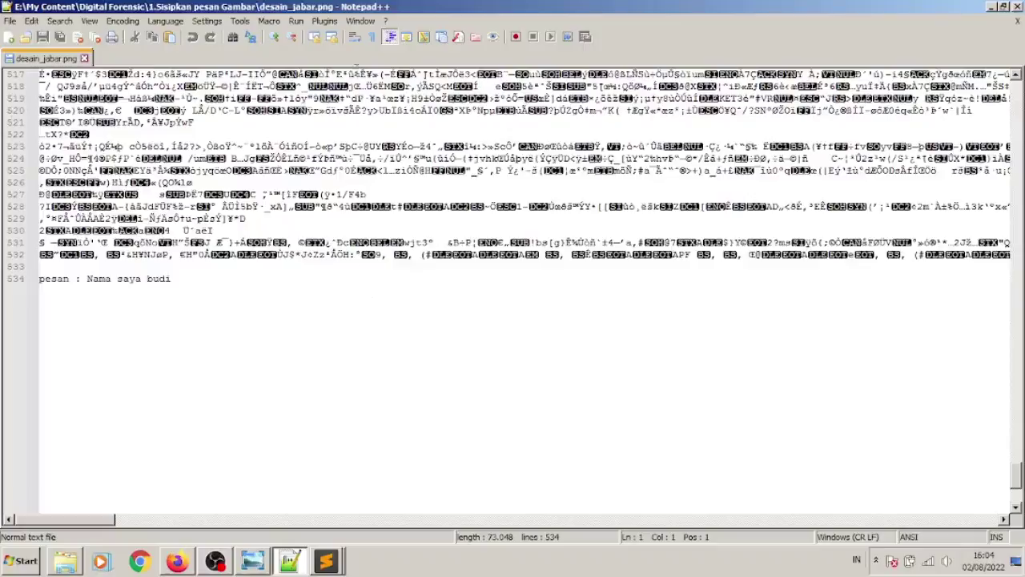
Arrange the two editors side by side, with Sublime Text on the left half and Notepad++ on the right half.
{"action": "left_click_drag", "start_coordinate": [392, 6], "coordinate": [1001, 127]}
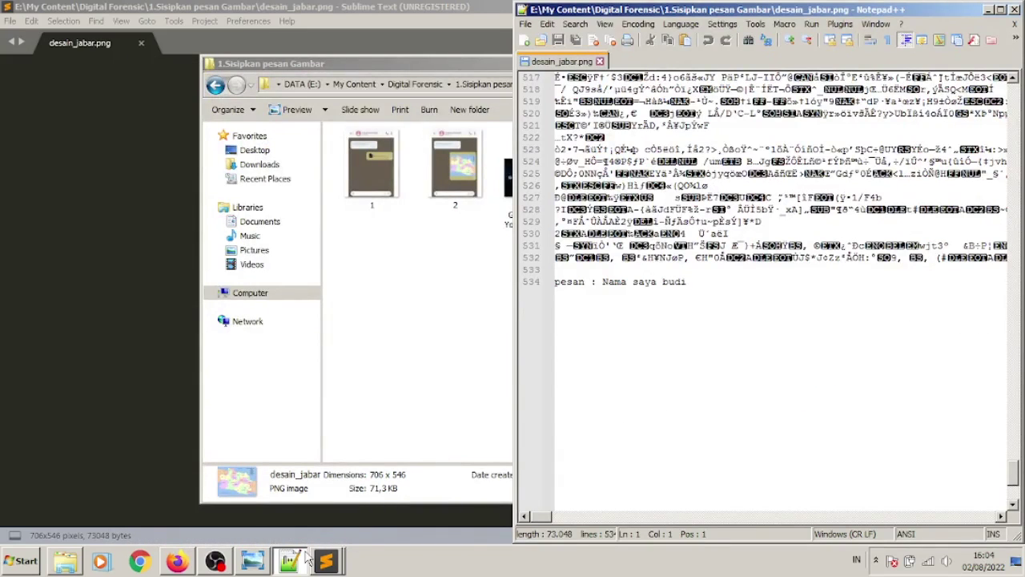
{"action": "left_click", "coordinate": [329, 562]}
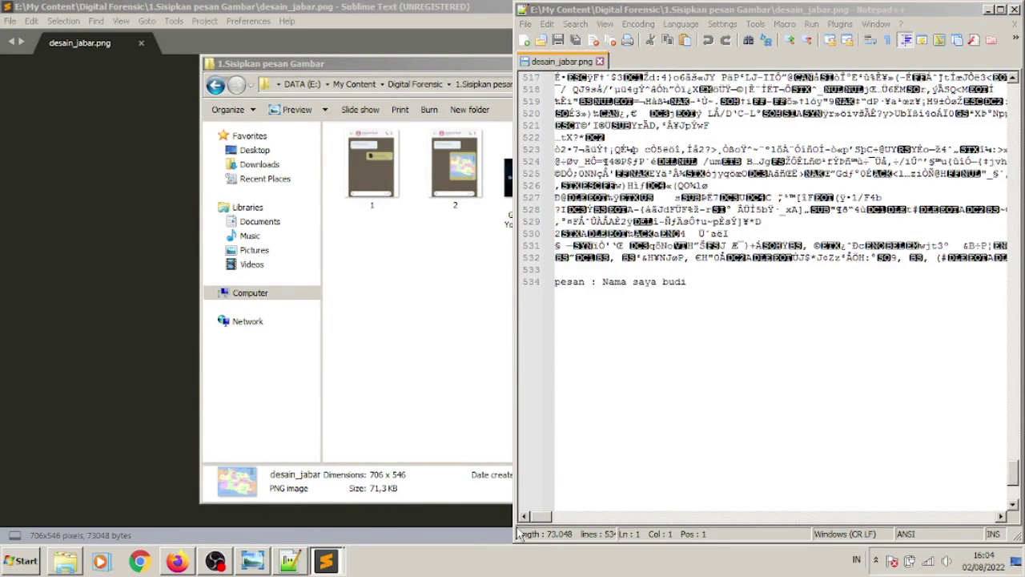
{"action": "left_click", "coordinate": [461, 524]}
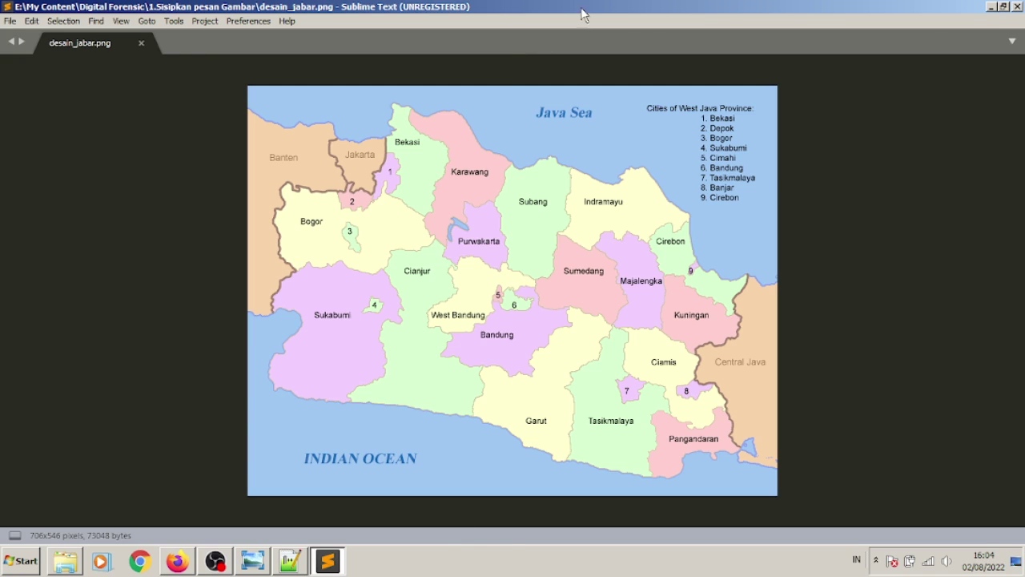
{"action": "key", "text": "super+Left"}
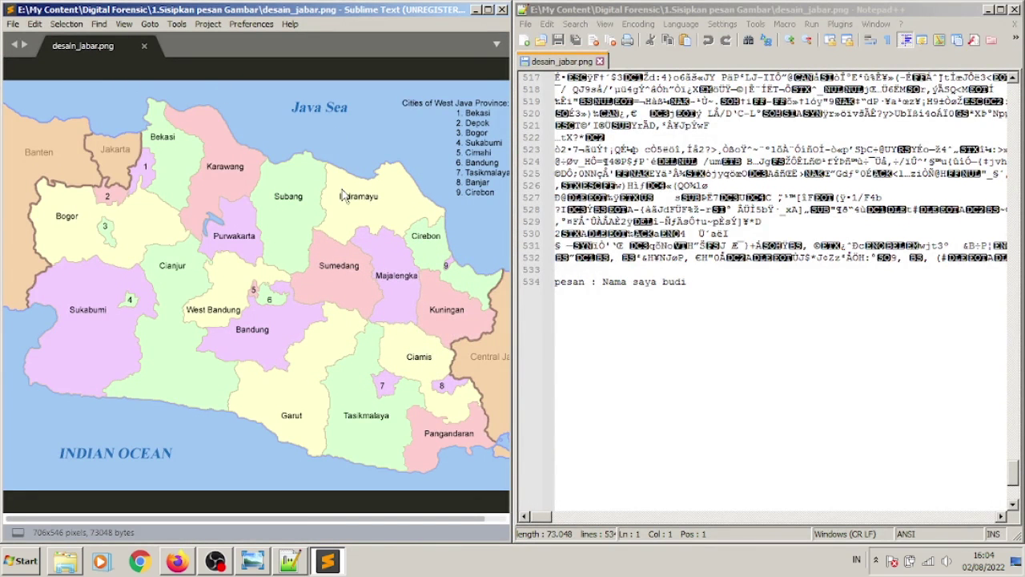
Compare how Sublime Text and Notepad++ show desain_jabar.png, and close Sublime Text and the file in Notepad++.
{"action": "left_click", "coordinate": [678, 261]}
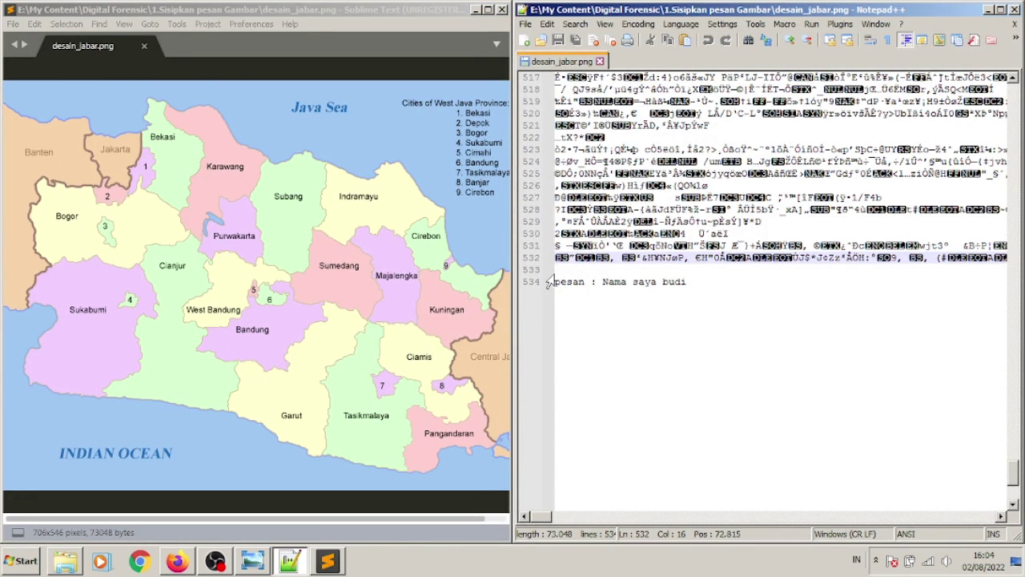
{"action": "left_click", "coordinate": [243, 328]}
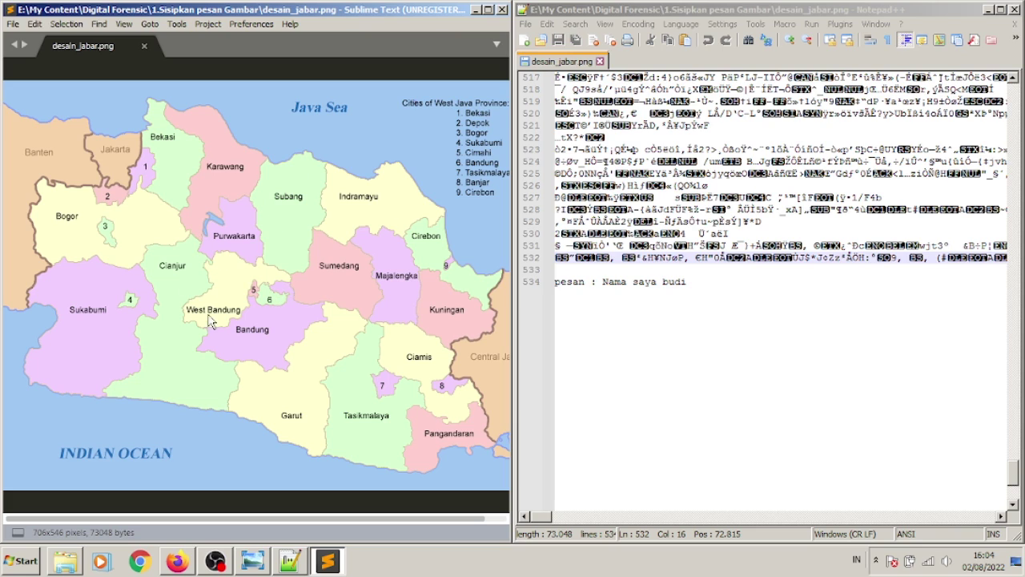
{"action": "left_click", "coordinate": [660, 221]}
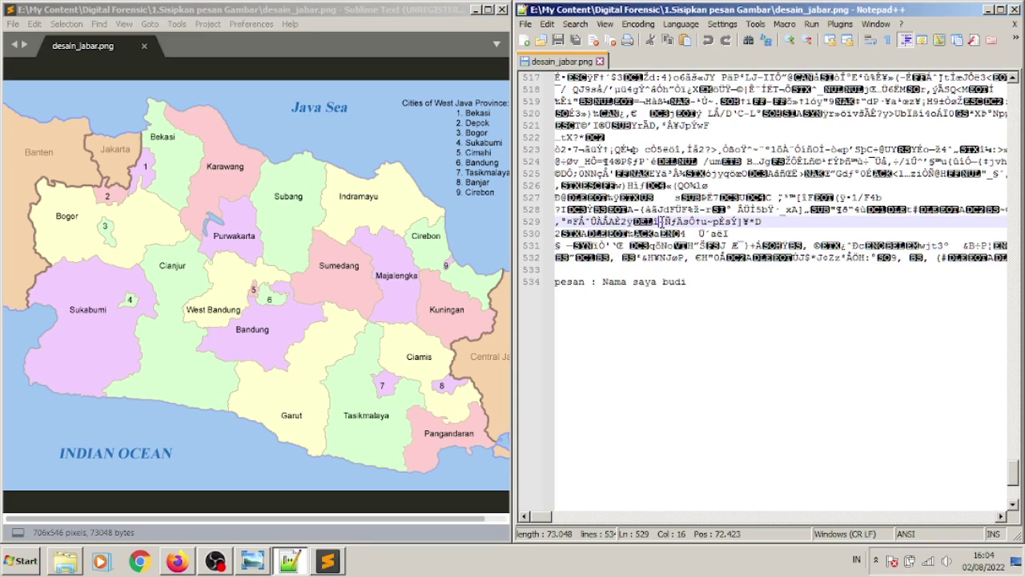
{"action": "scroll", "coordinate": [668, 233], "scroll_direction": "up", "scroll_amount": 6}
{"action": "scroll", "coordinate": [665, 209], "scroll_direction": "down", "scroll_amount": 7}
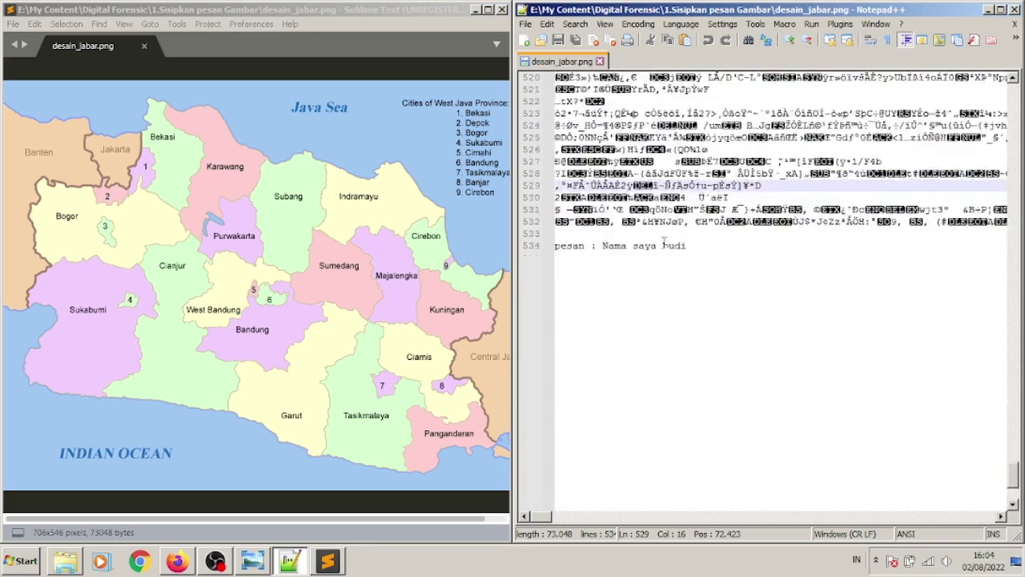
{"action": "scroll", "coordinate": [647, 116], "scroll_direction": "up", "scroll_amount": 1}
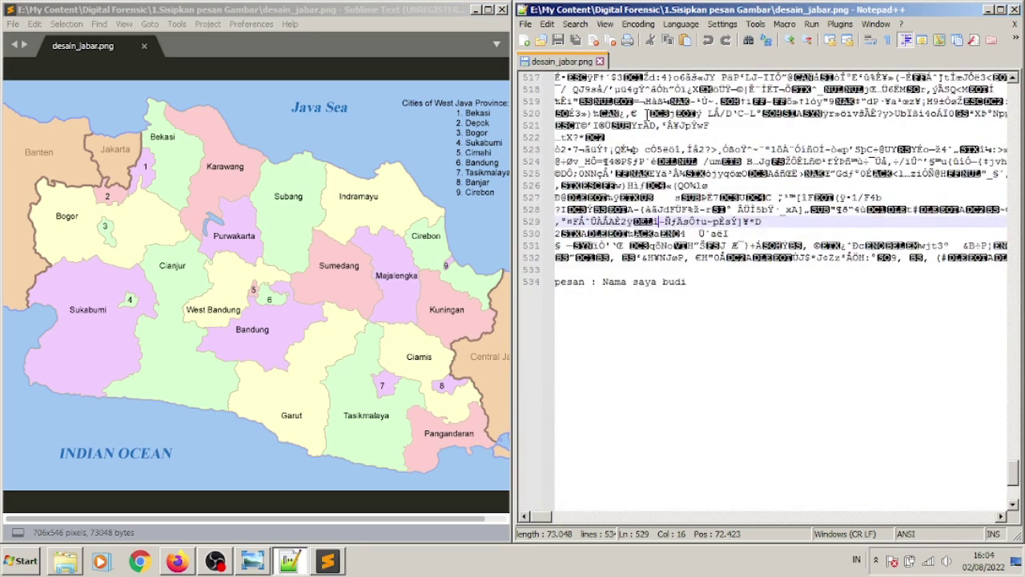
{"action": "left_click", "coordinate": [502, 10]}
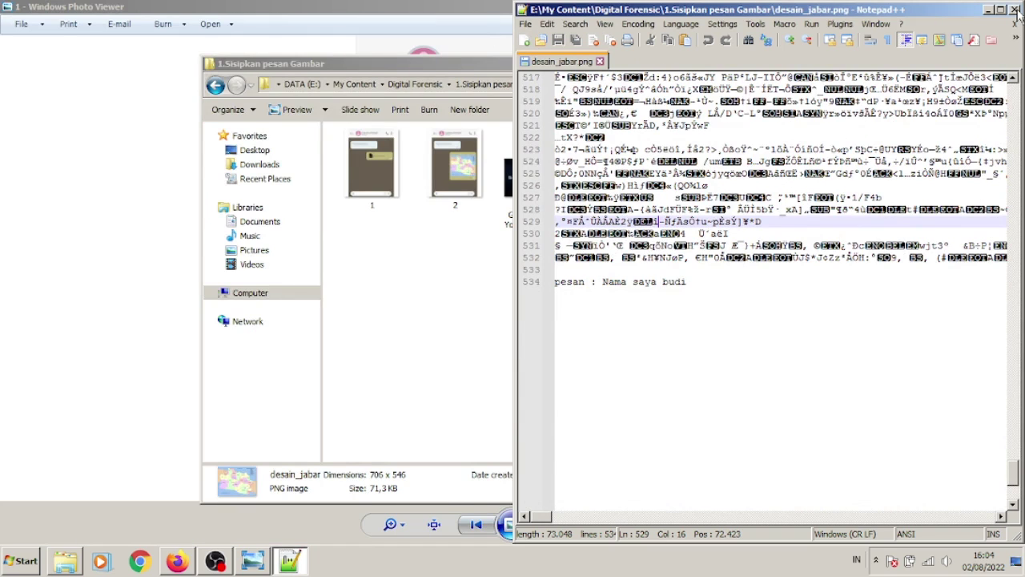
{"action": "left_click", "coordinate": [599, 61]}
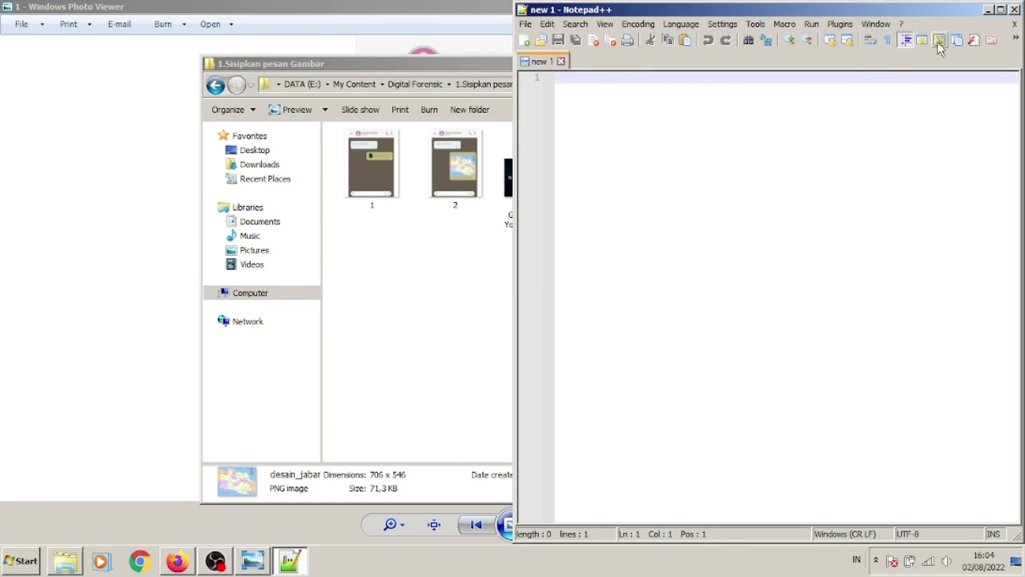
Close Notepad++ and view the Colorful Photo Games Collection YouTube Thumbnai image in the 1.Sisipkan pesan Gambar folder.
{"action": "left_click", "coordinate": [1014, 10]}
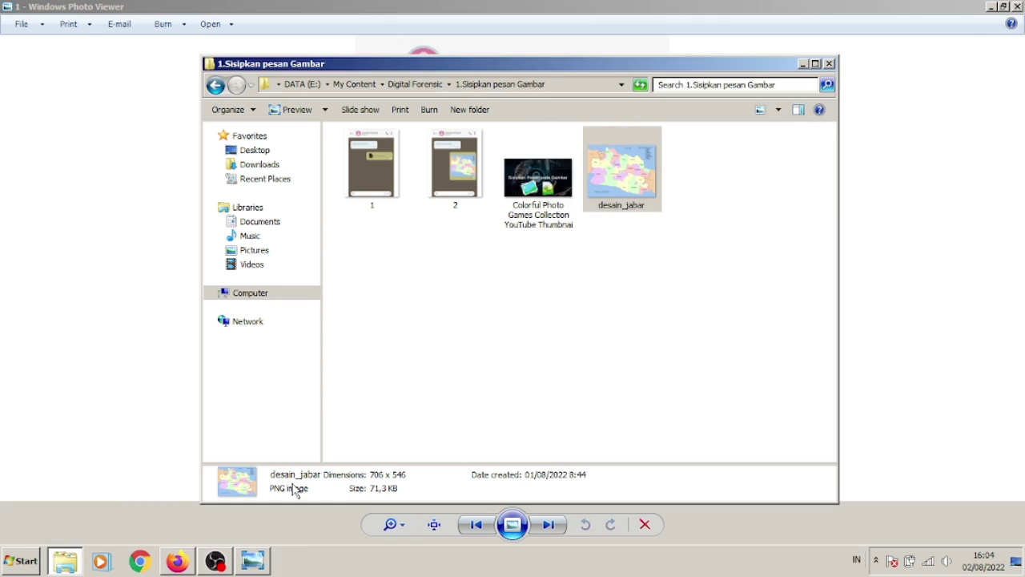
{"action": "left_click", "coordinate": [602, 300]}
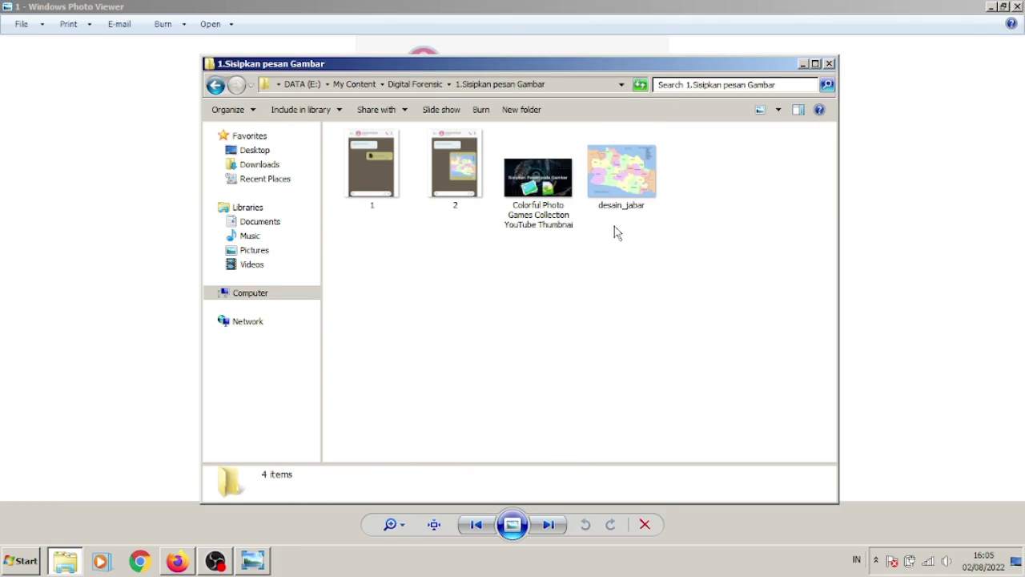
{"action": "left_click", "coordinate": [618, 198]}
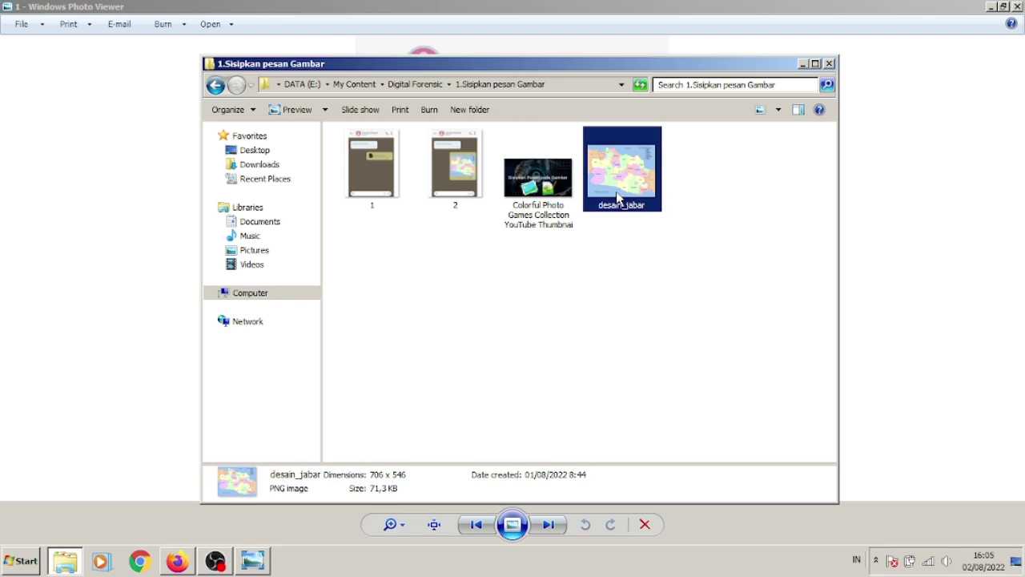
{"action": "left_click", "coordinate": [551, 216]}
{"action": "double_click", "coordinate": [551, 216]}
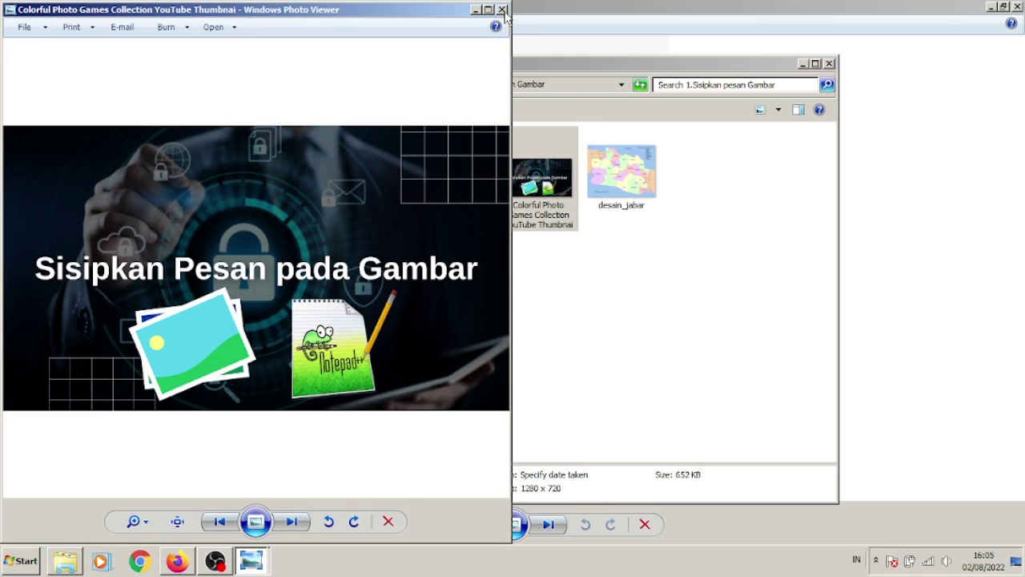
Compare chat mockup images 1 and 2, showing the design sent as a document and as a photo, and close both image viewers.
{"action": "left_click", "coordinate": [590, 441]}
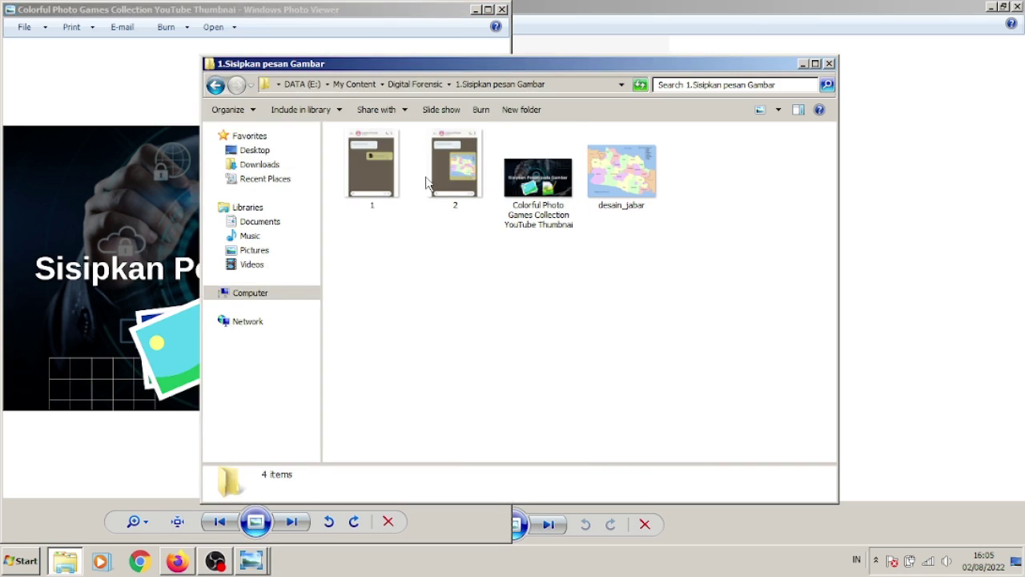
{"action": "double_click", "coordinate": [393, 192]}
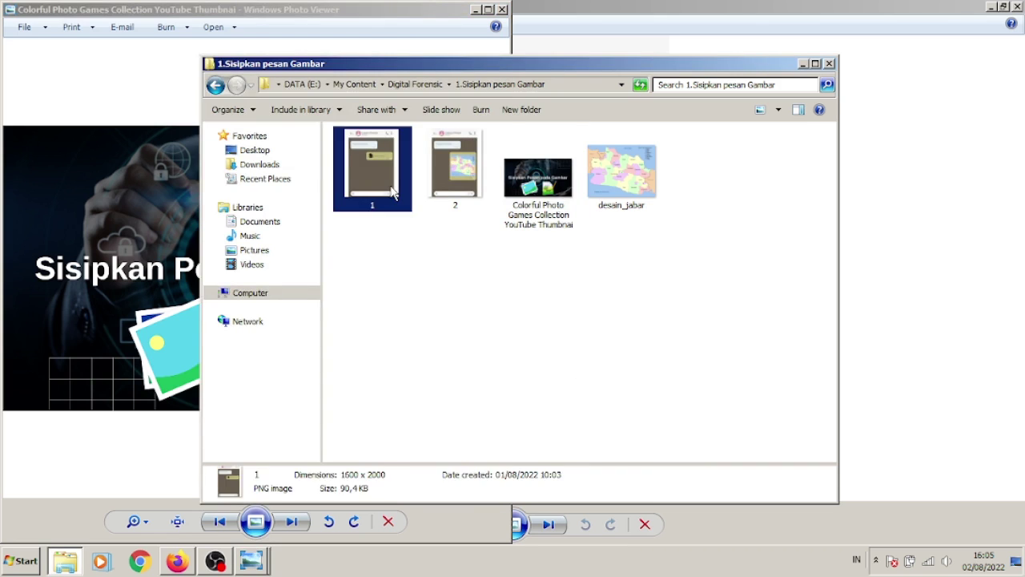
{"action": "key", "text": "Right"}
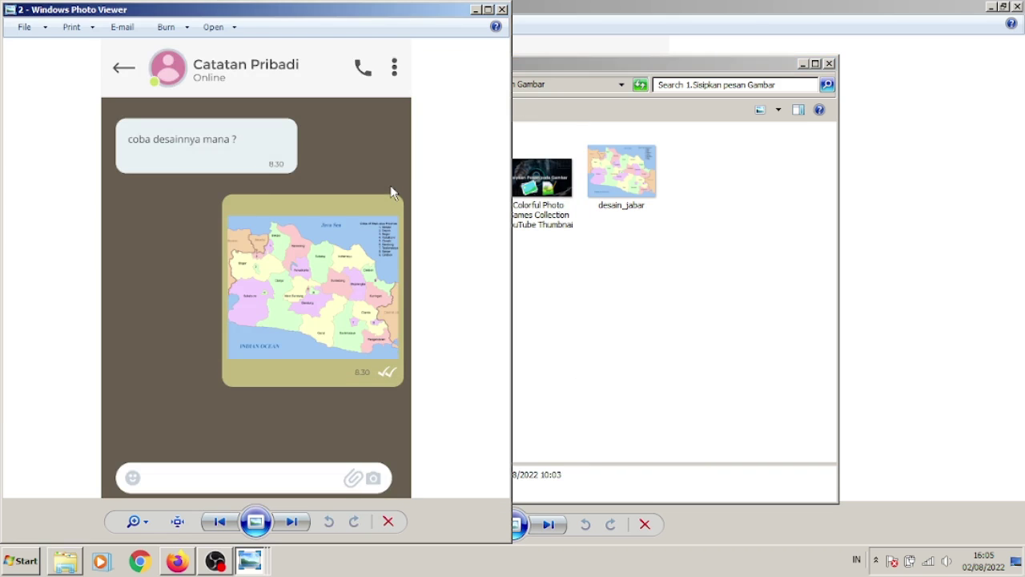
{"action": "key", "text": "Left"}
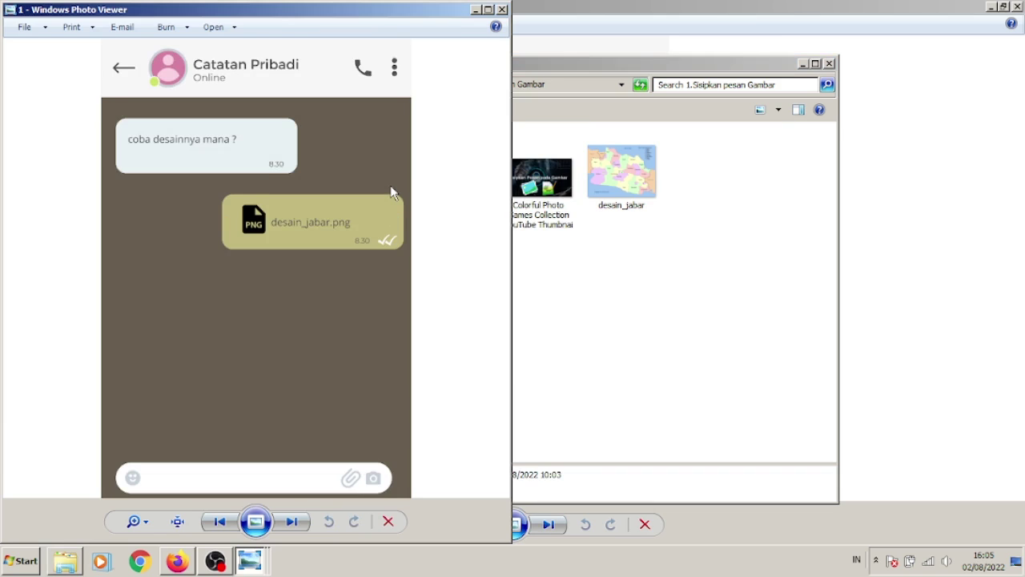
{"action": "key", "text": "Right"}
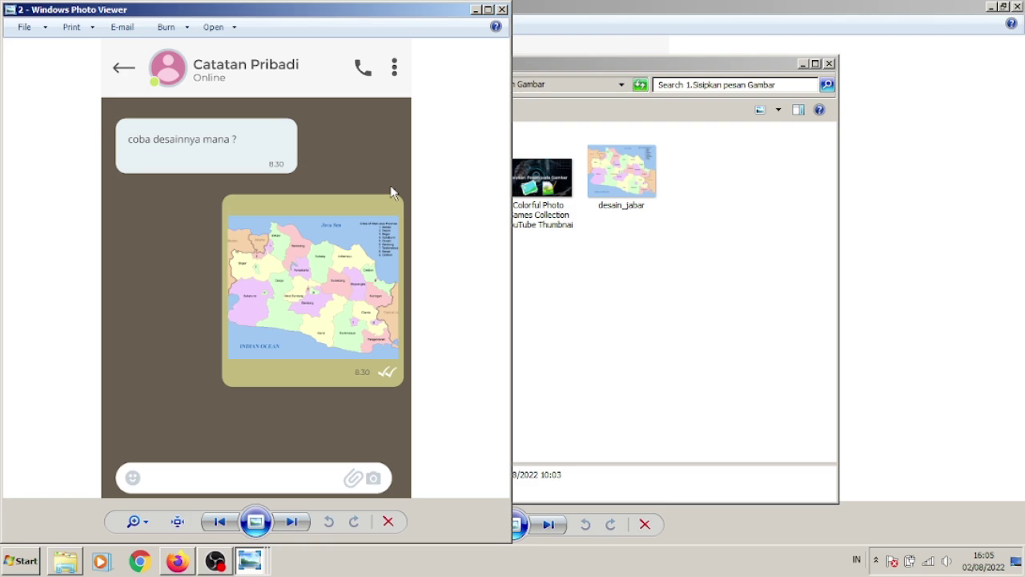
{"action": "left_click", "coordinate": [503, 9]}
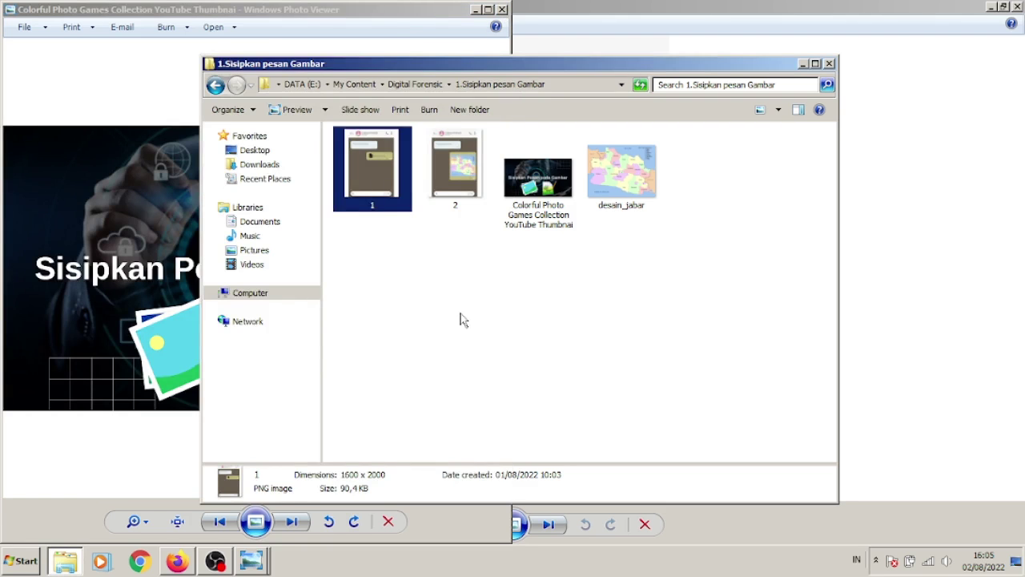
{"action": "left_click", "coordinate": [348, 47]}
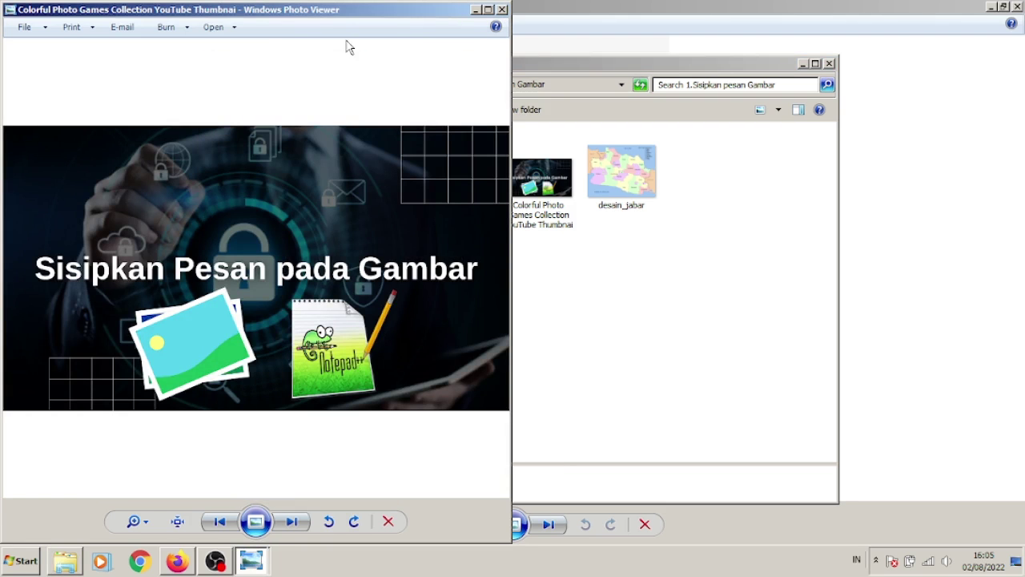
{"action": "left_click", "coordinate": [502, 10]}
Switch to the Canva message conversation design in Firefox, compare it with chat mockup image 1, and close the image and its folder.
{"action": "left_click", "coordinate": [186, 565]}
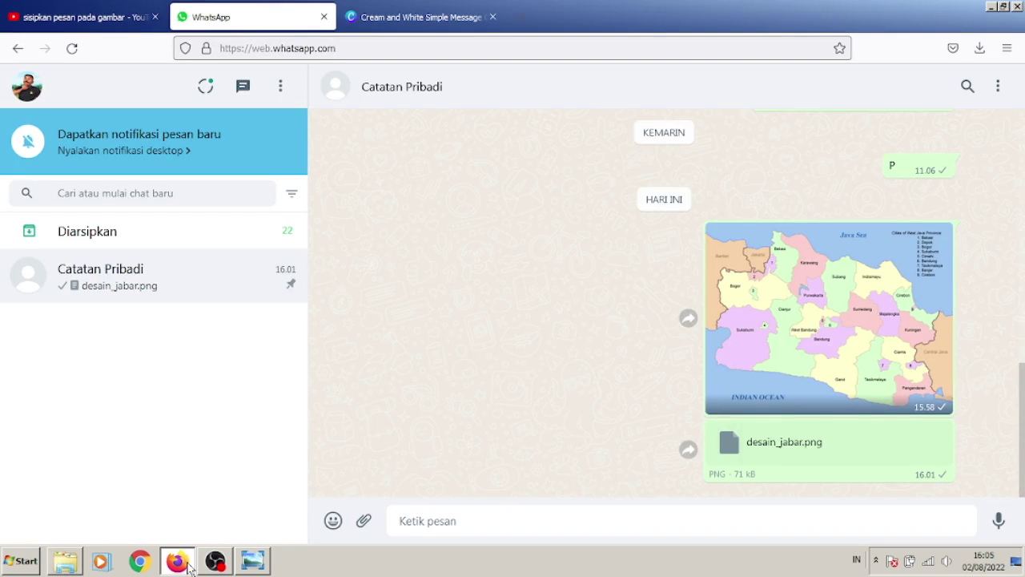
{"action": "left_click", "coordinate": [387, 15]}
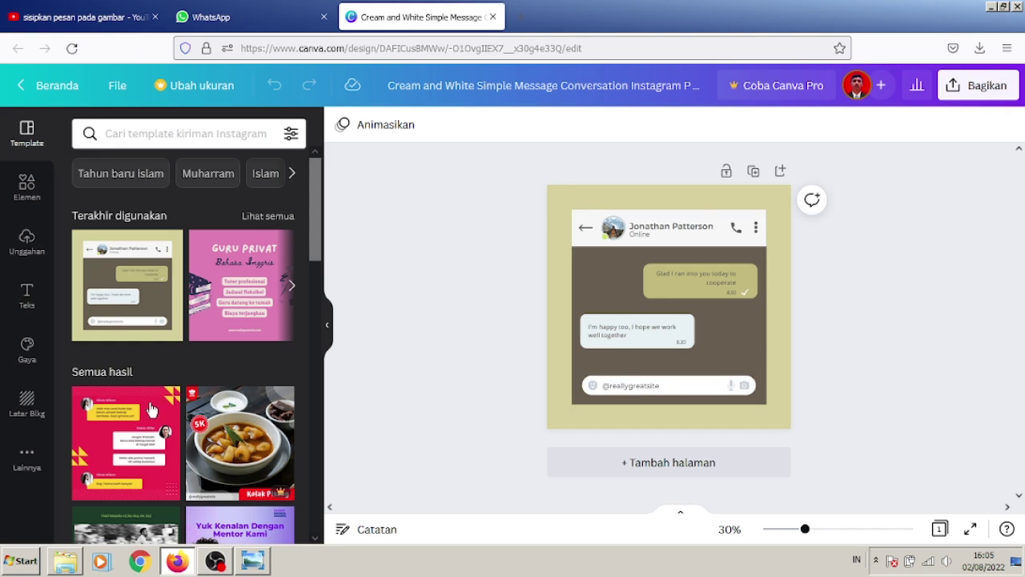
{"action": "left_click", "coordinate": [67, 570]}
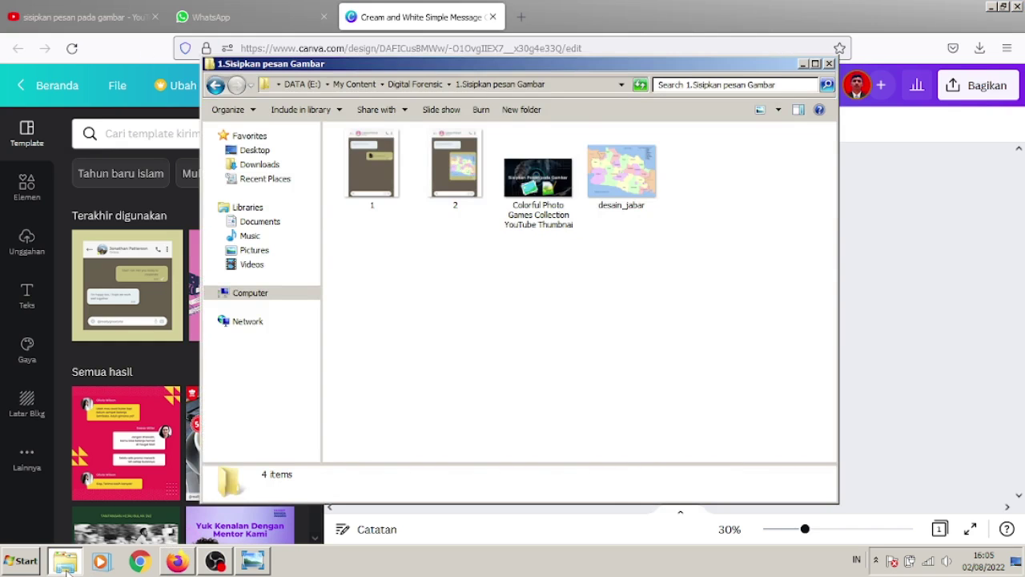
{"action": "left_click", "coordinate": [390, 185]}
{"action": "double_click", "coordinate": [391, 186]}
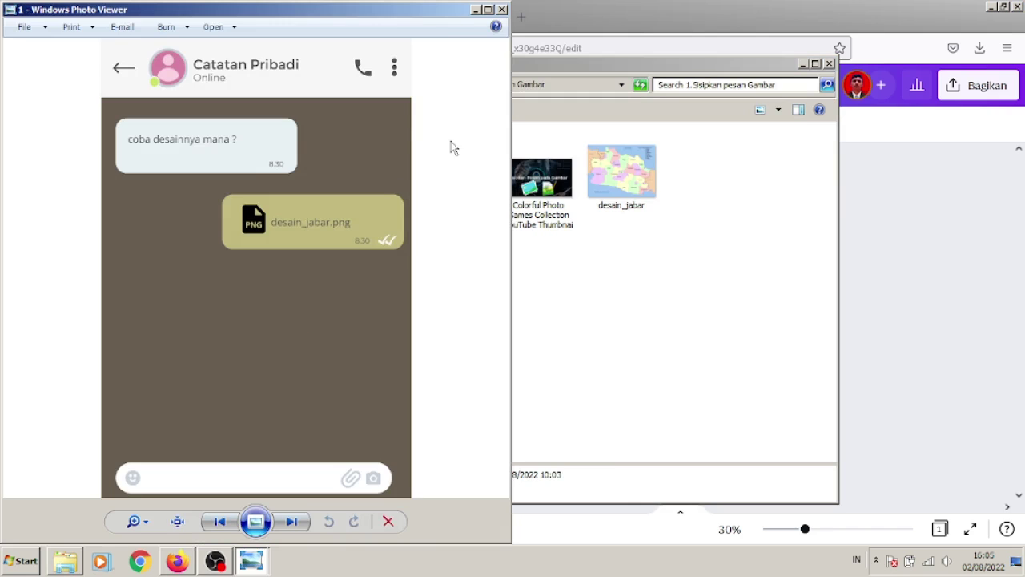
{"action": "left_click", "coordinate": [498, 7]}
{"action": "left_click", "coordinate": [829, 64]}
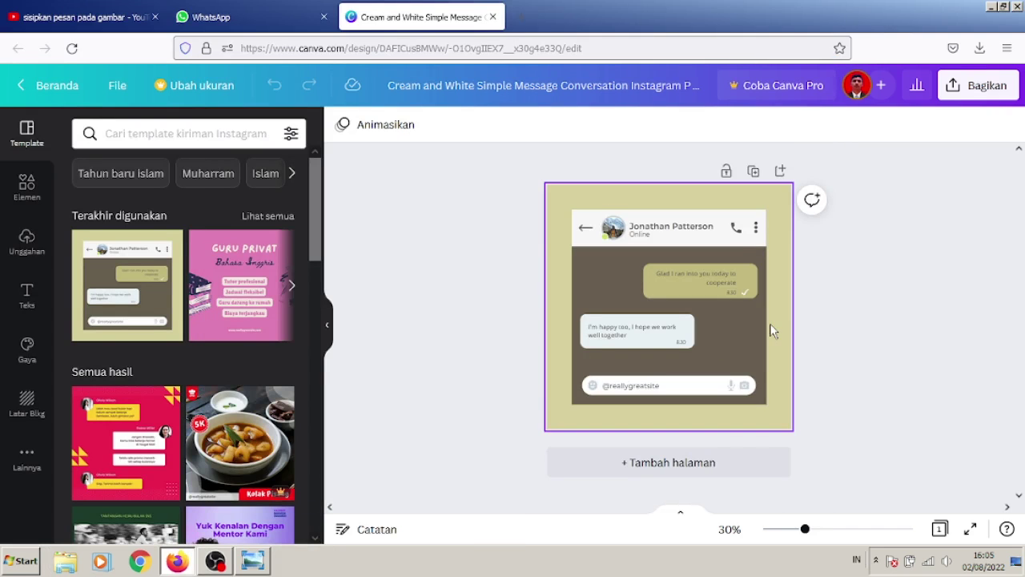